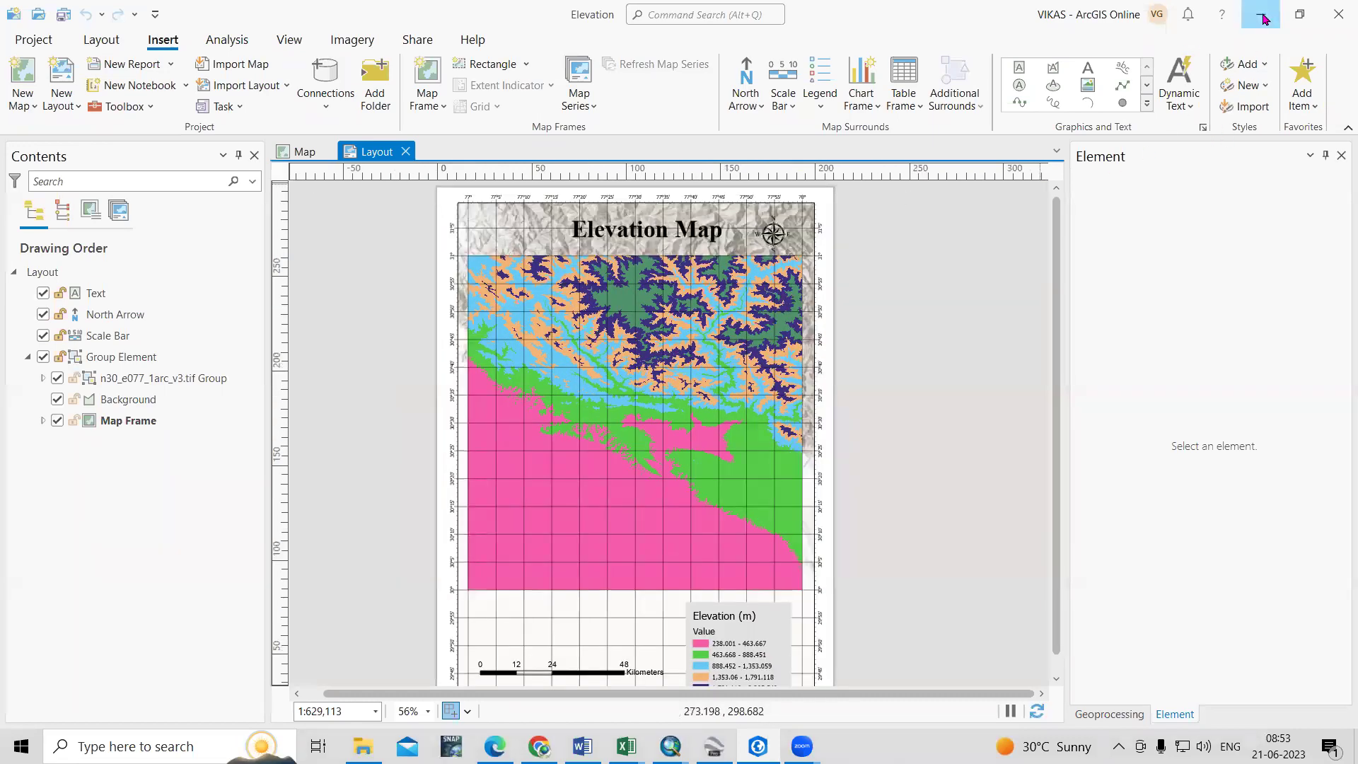
left_click(1258, 19)
mouse_move(342, 507)
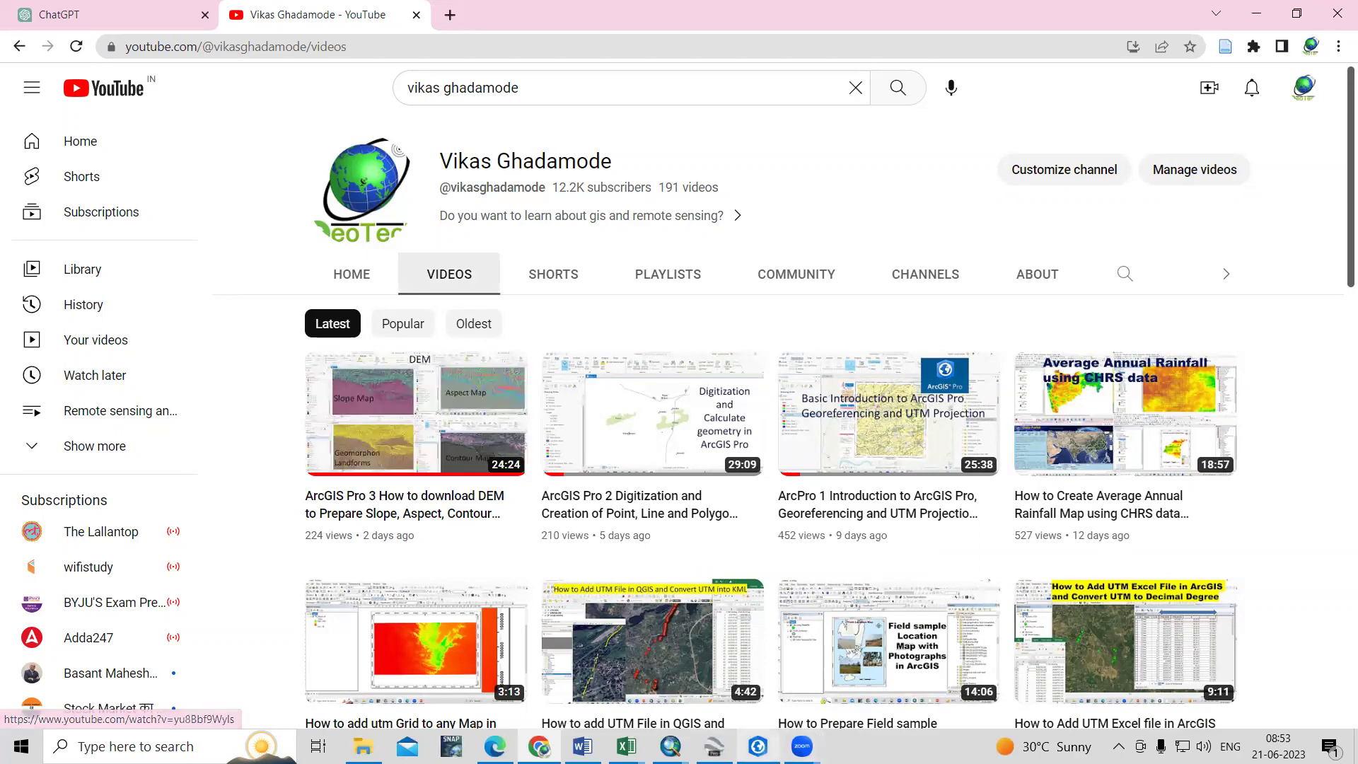
left_click(758, 747)
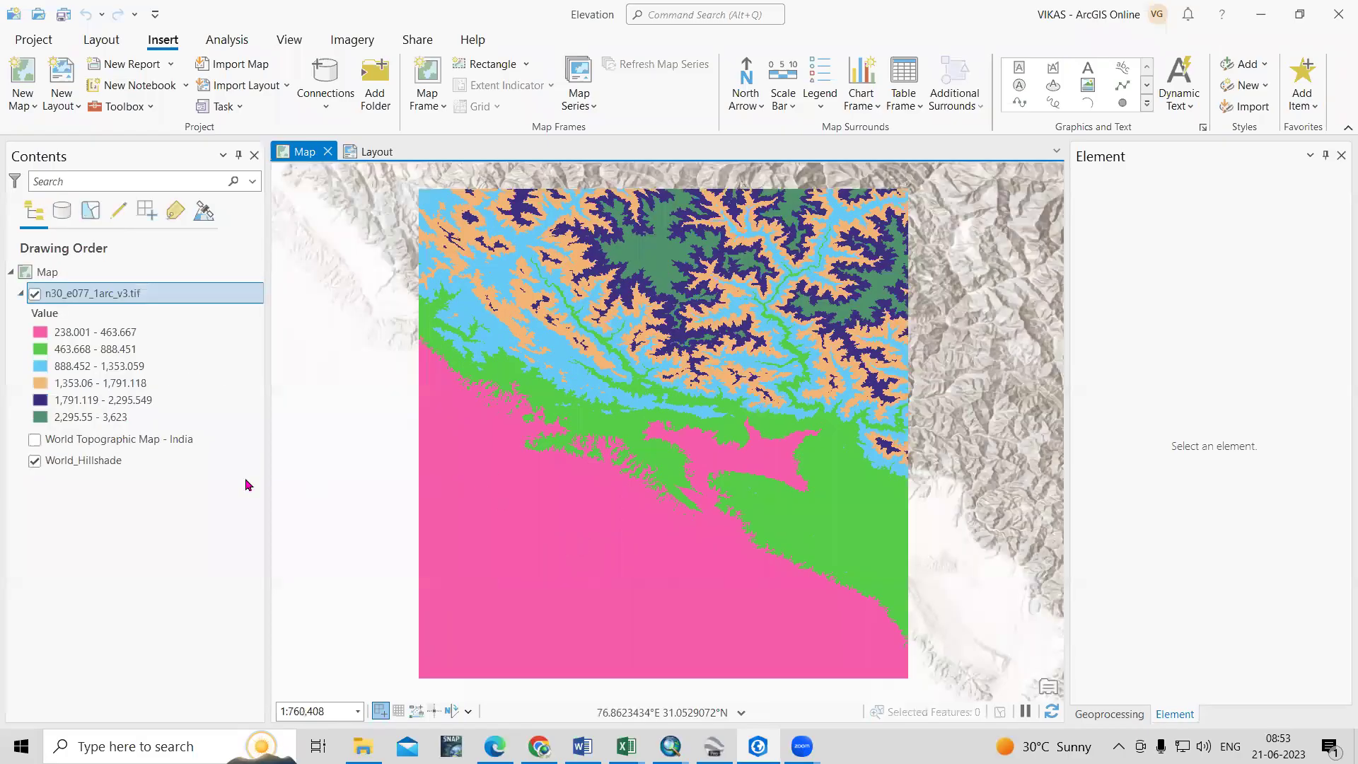
Step: Symbolize the n30_e077_1arc_v3.tif elevation layer with the multicolour rainbow color scheme and 5 Natural Breaks classes
right_click(113, 302)
left_click(194, 534)
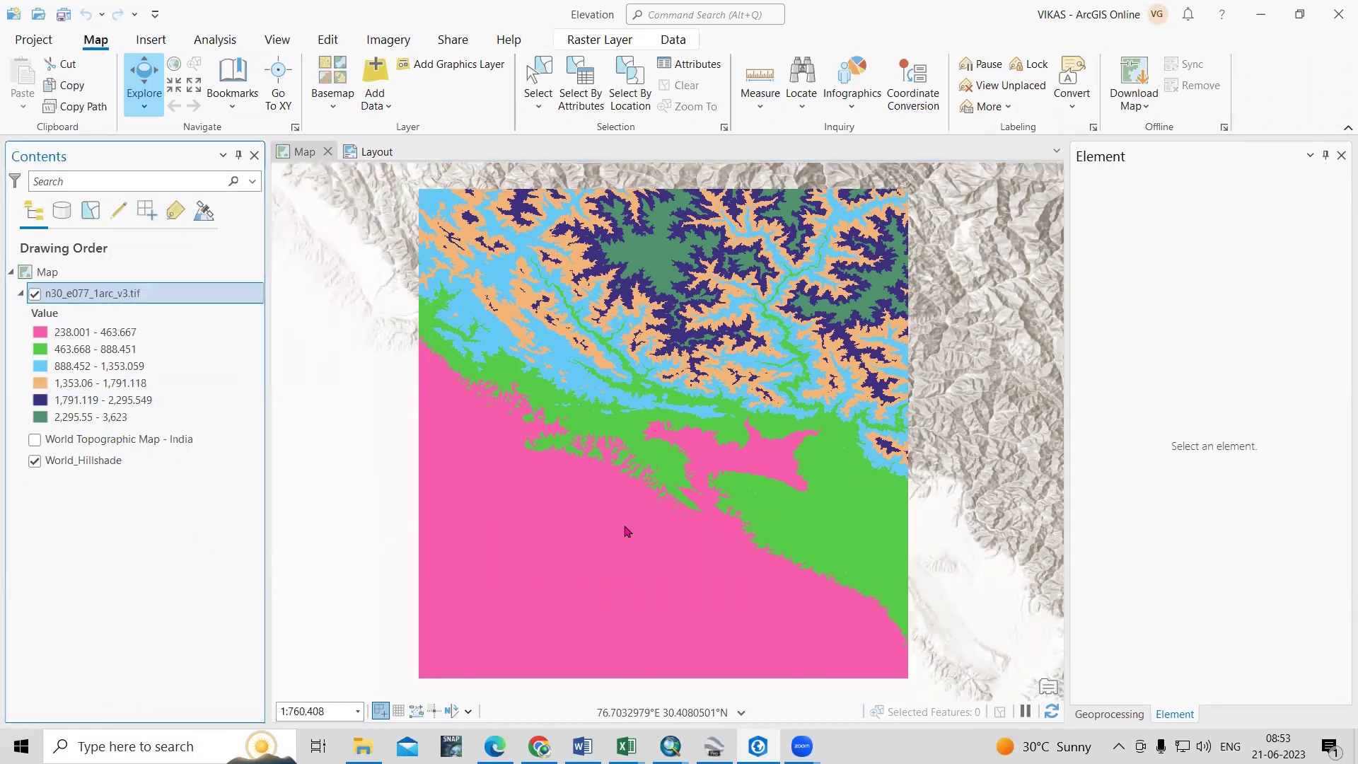
left_click(1293, 366)
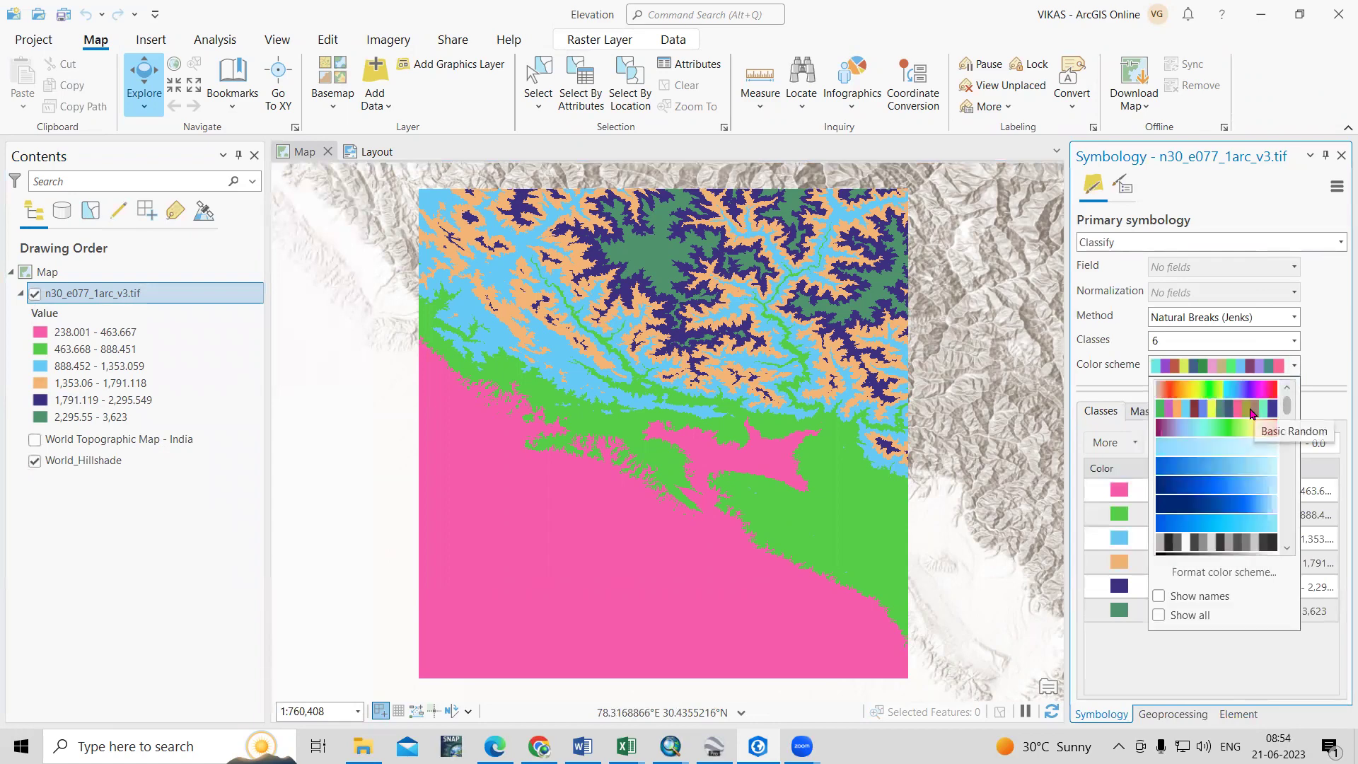
left_click(1248, 394)
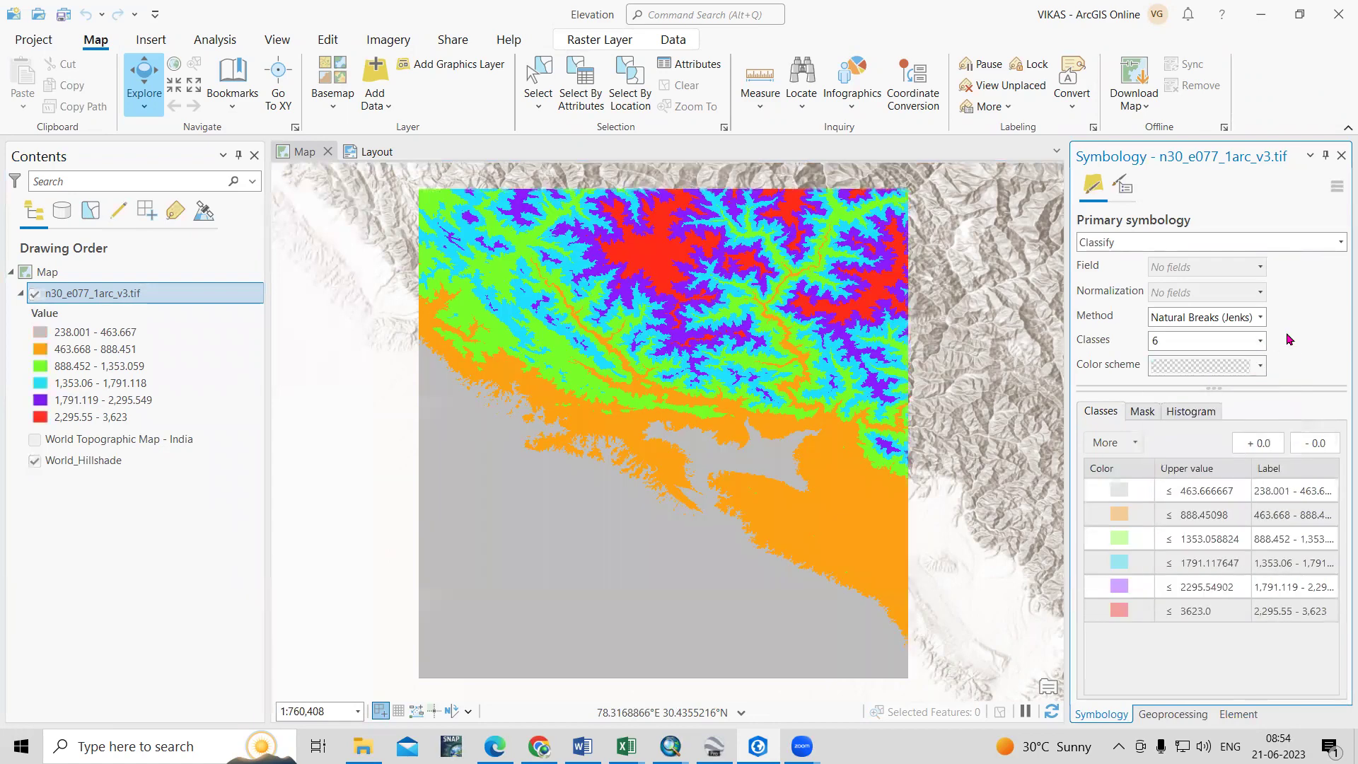
left_click(1294, 341)
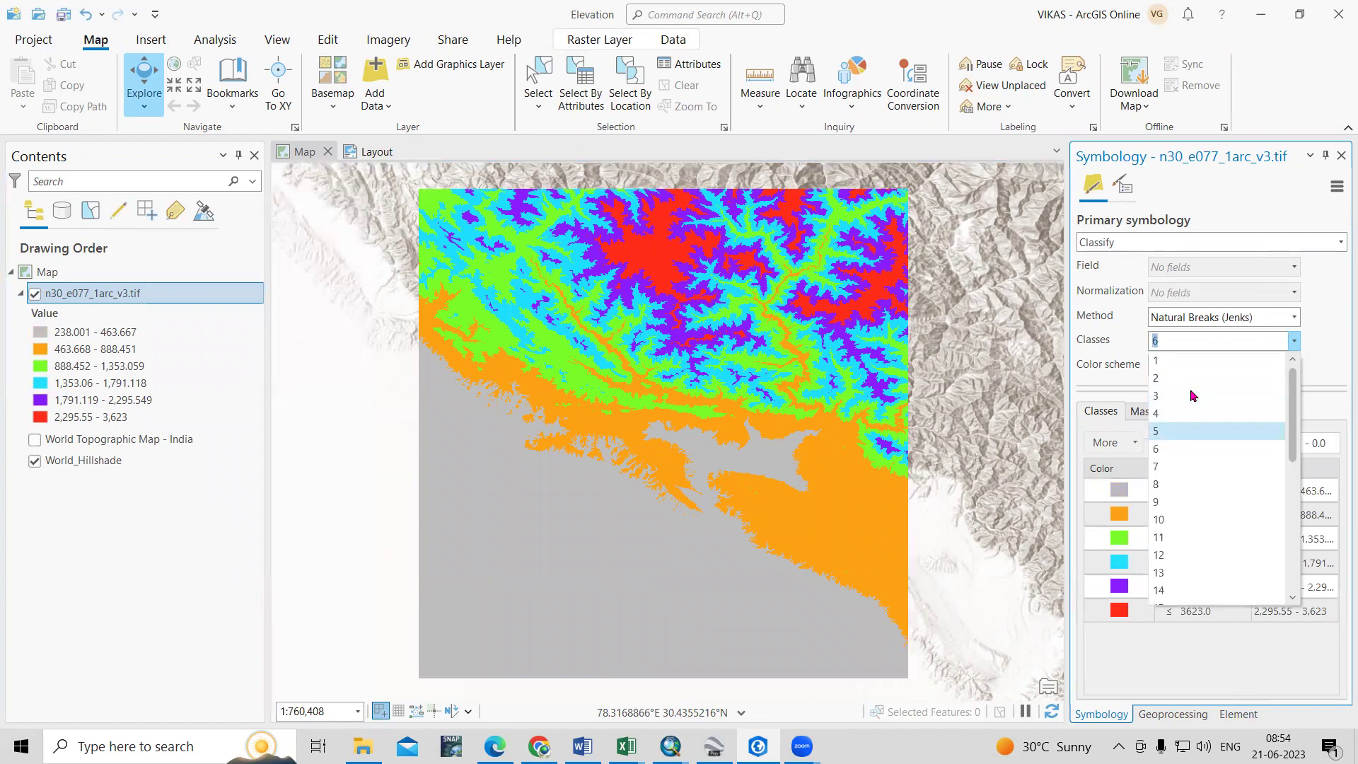
left_click(1182, 431)
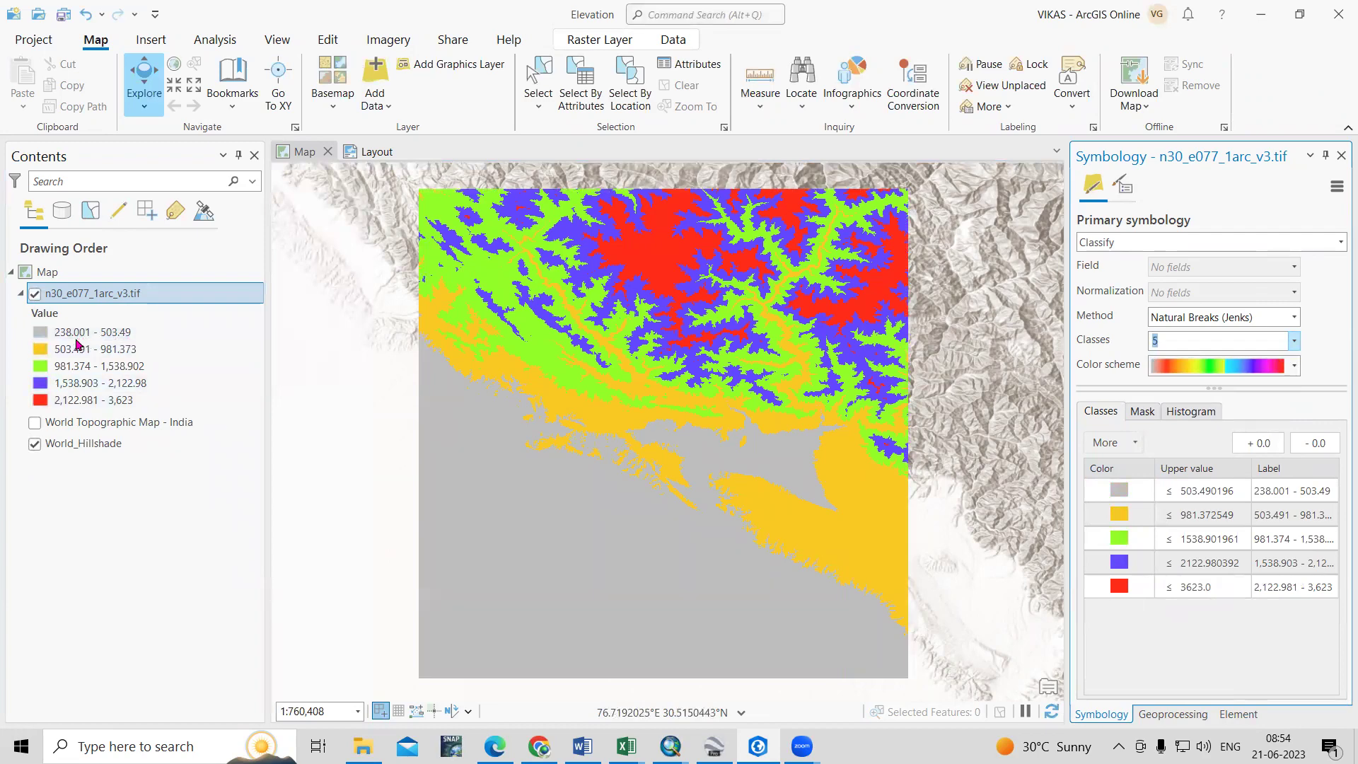
left_click(85, 405)
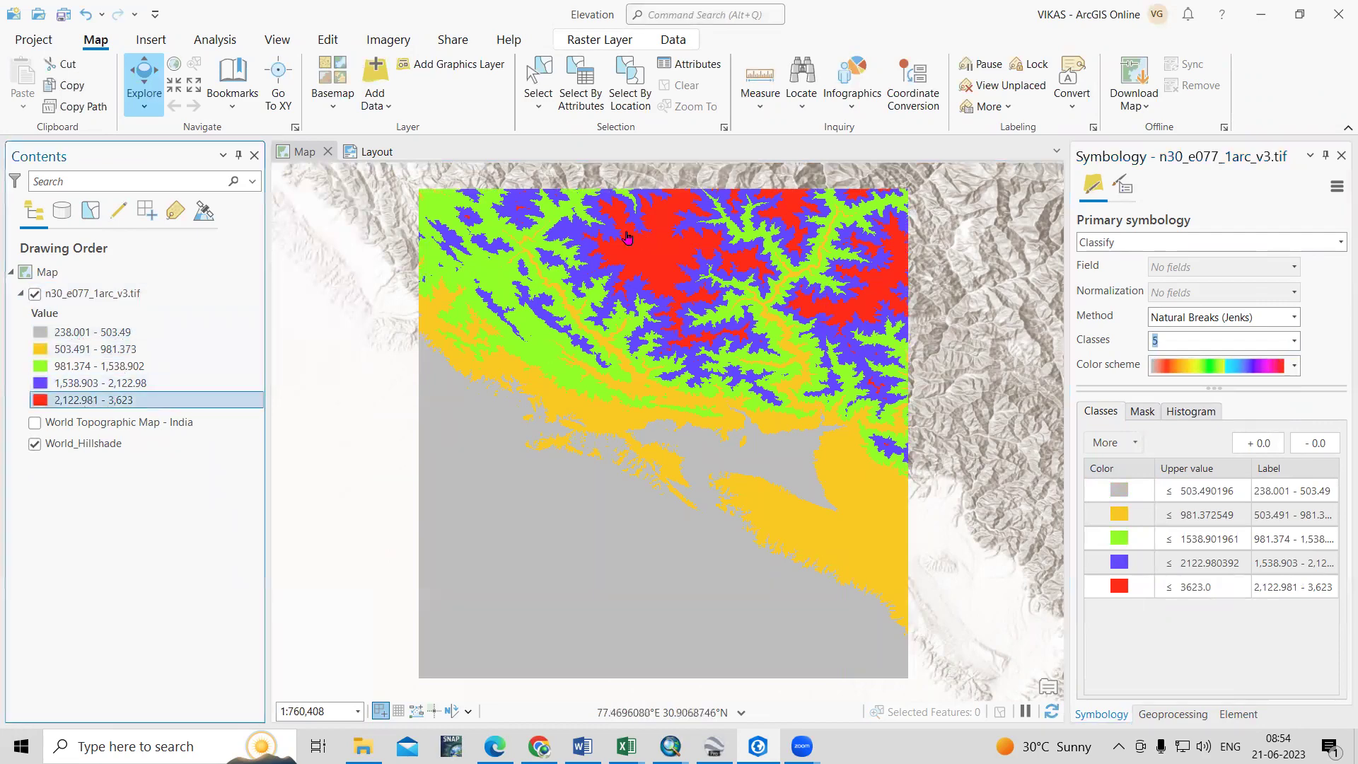
left_click(69, 339)
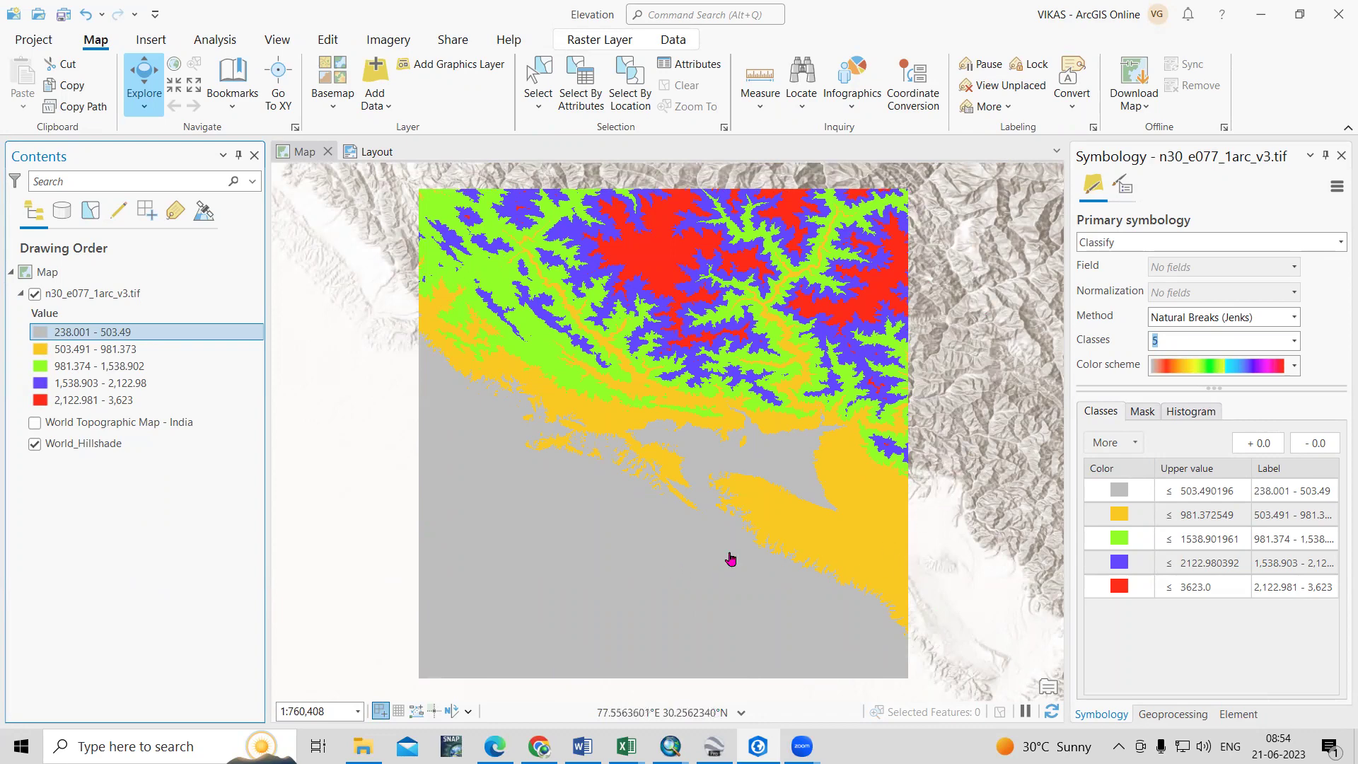
Step: Close the existing elevation map layout and create a new ANSI Landscape layout in Letter size (8.5" x 11")
left_click(365, 155)
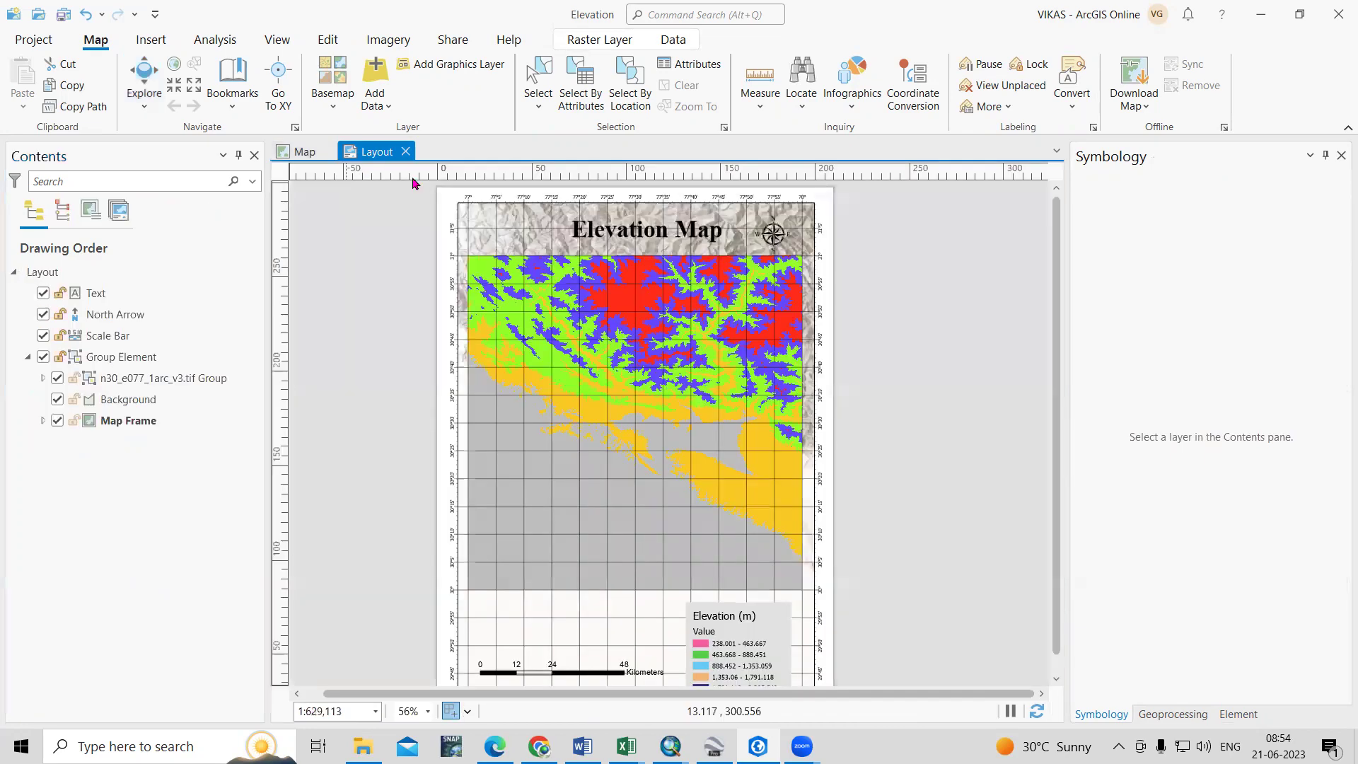
left_click(406, 153)
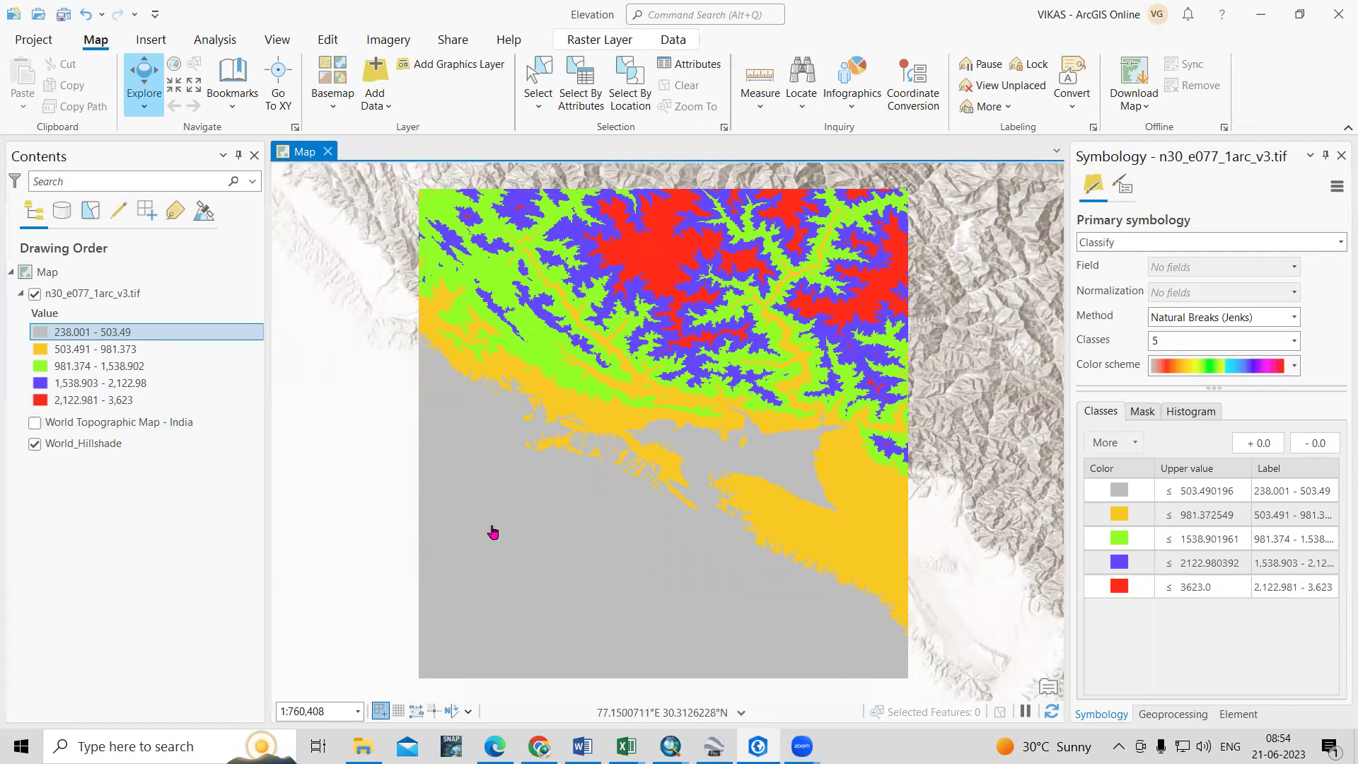
left_click(150, 47)
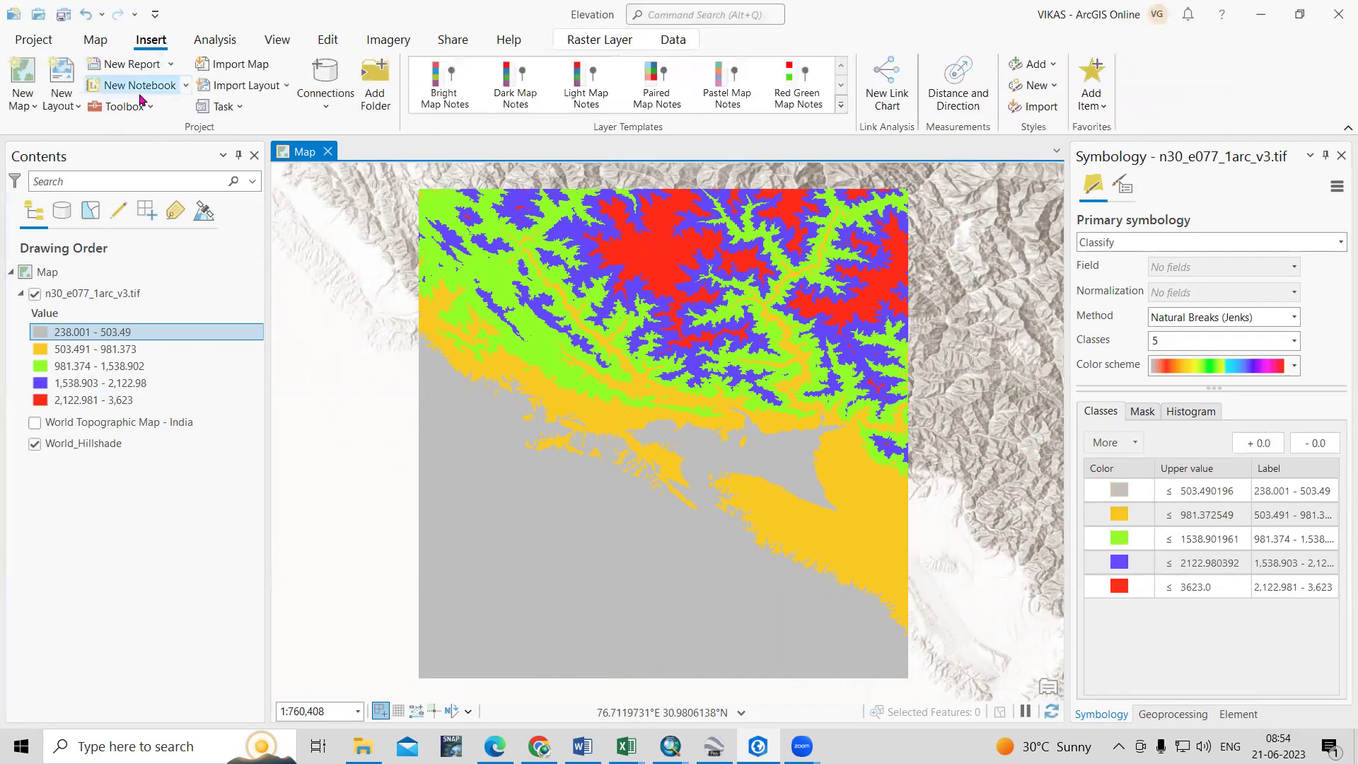
left_click(59, 106)
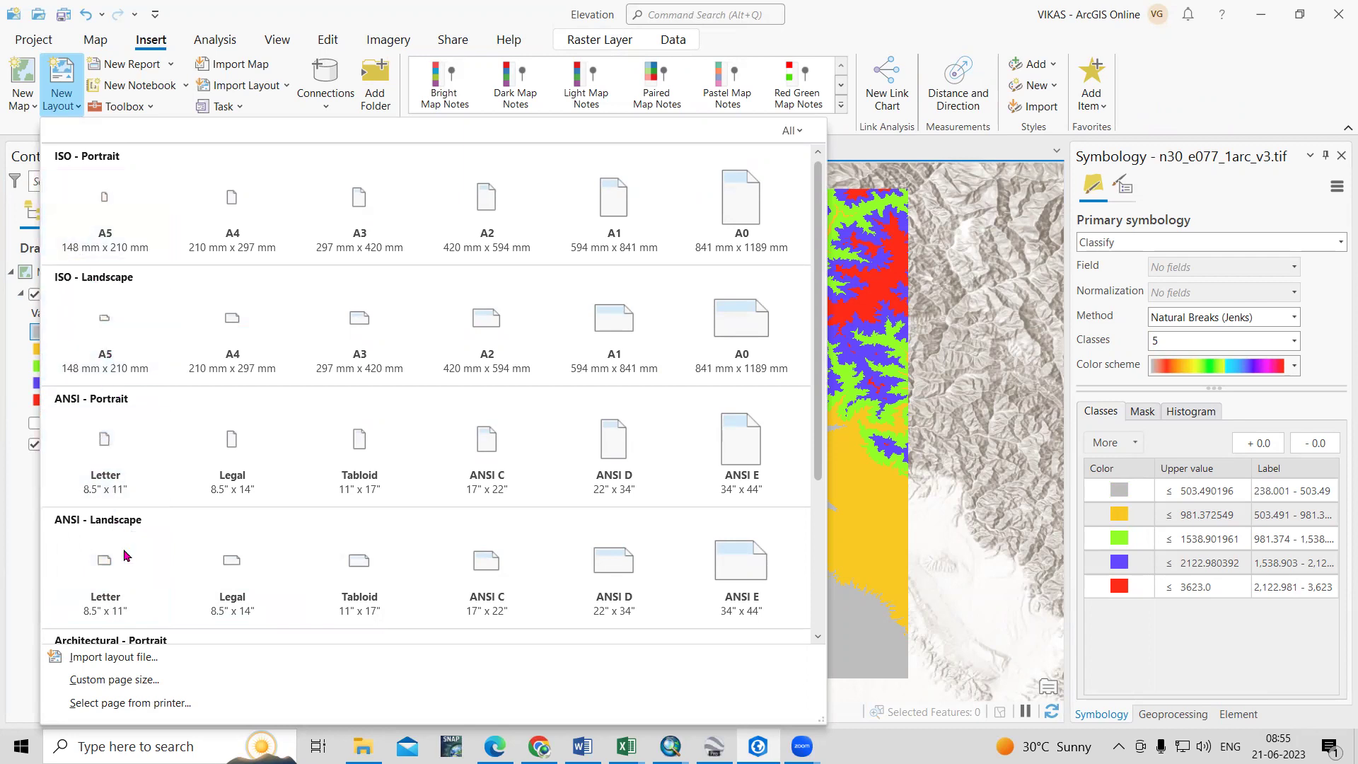
left_click(108, 589)
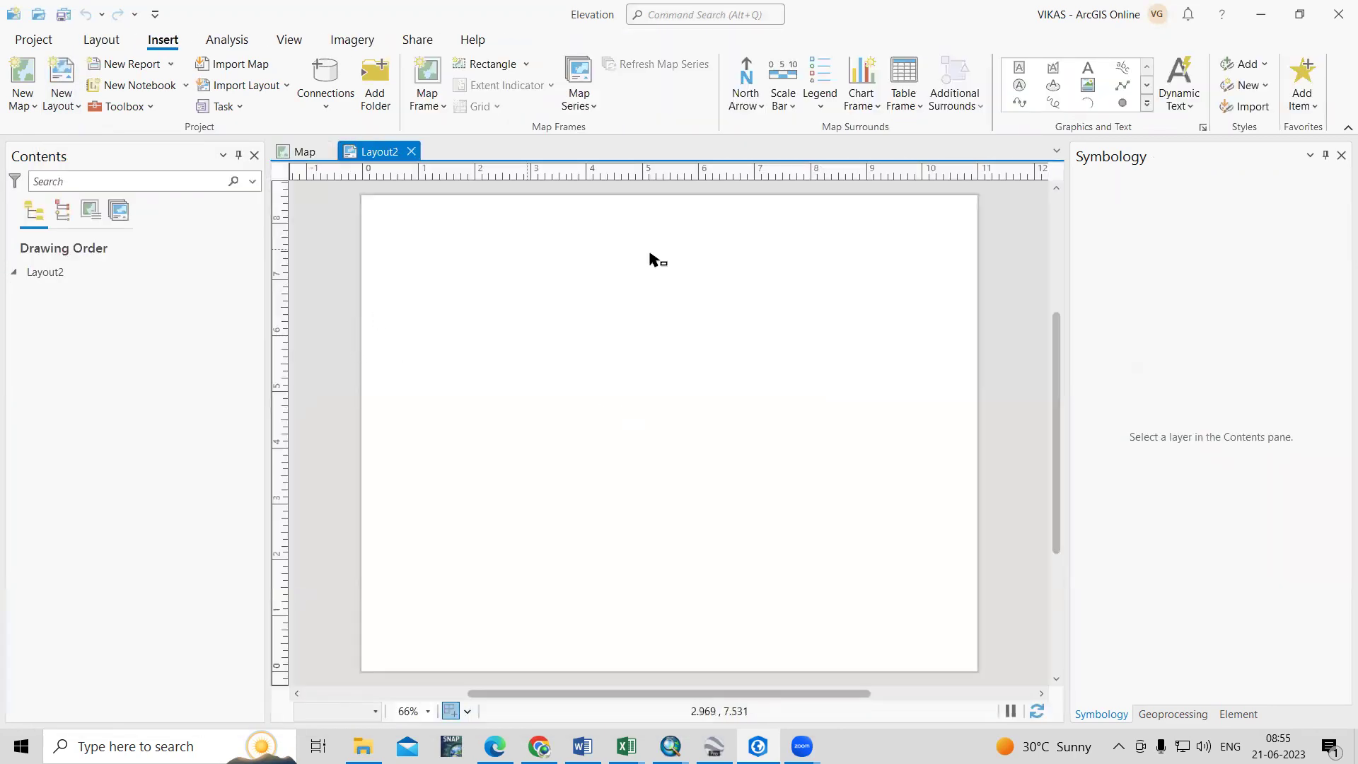
Step: Check the new layout's page setup, including its width, height and orientation, without changing anything
right_click(668, 372)
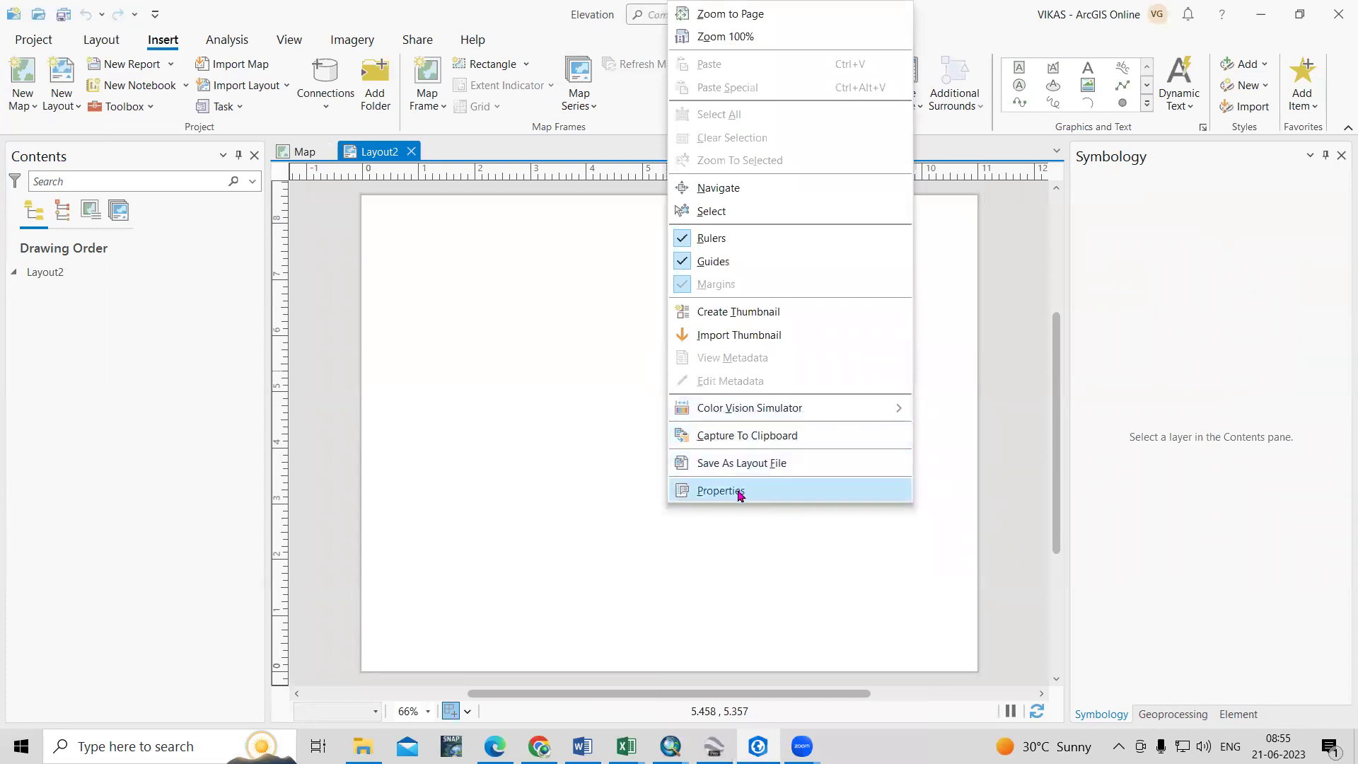
left_click(740, 495)
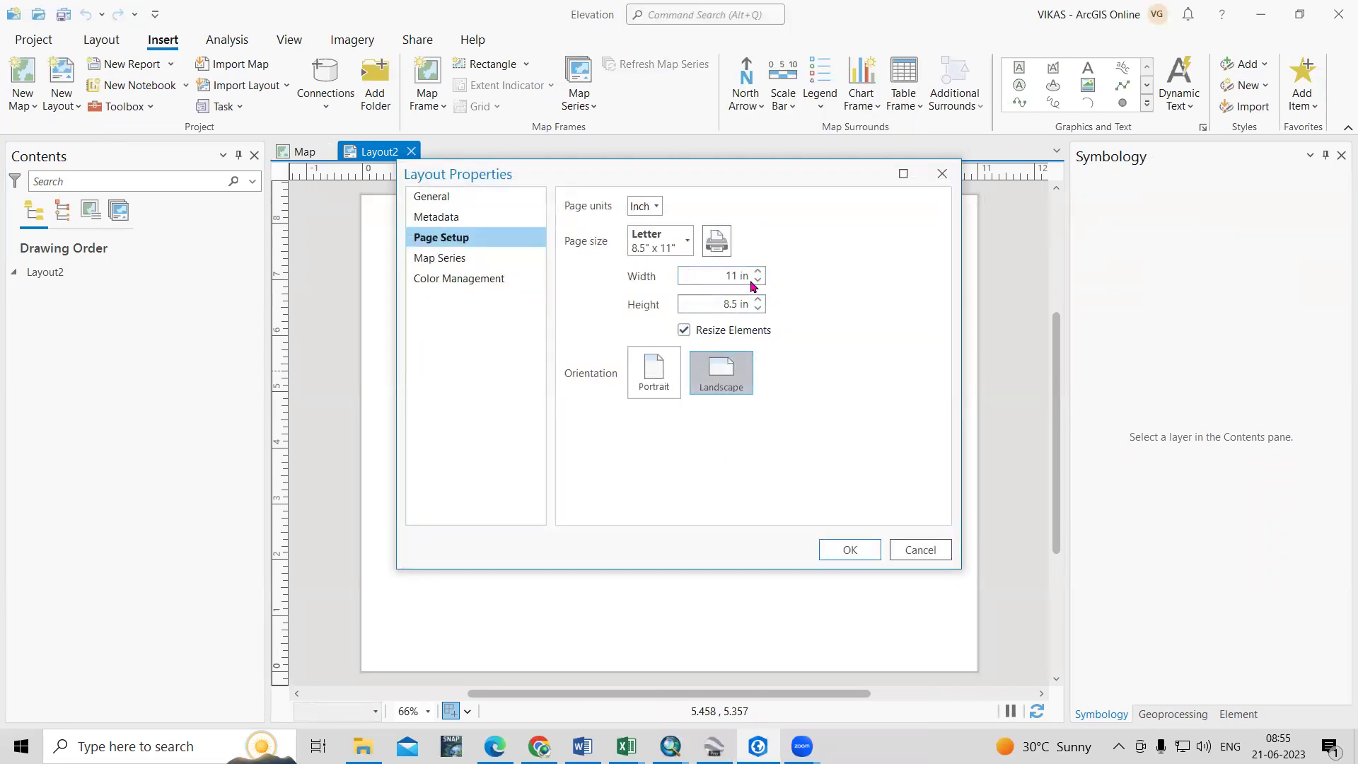
left_click(723, 281)
left_click(708, 308)
left_click(918, 549)
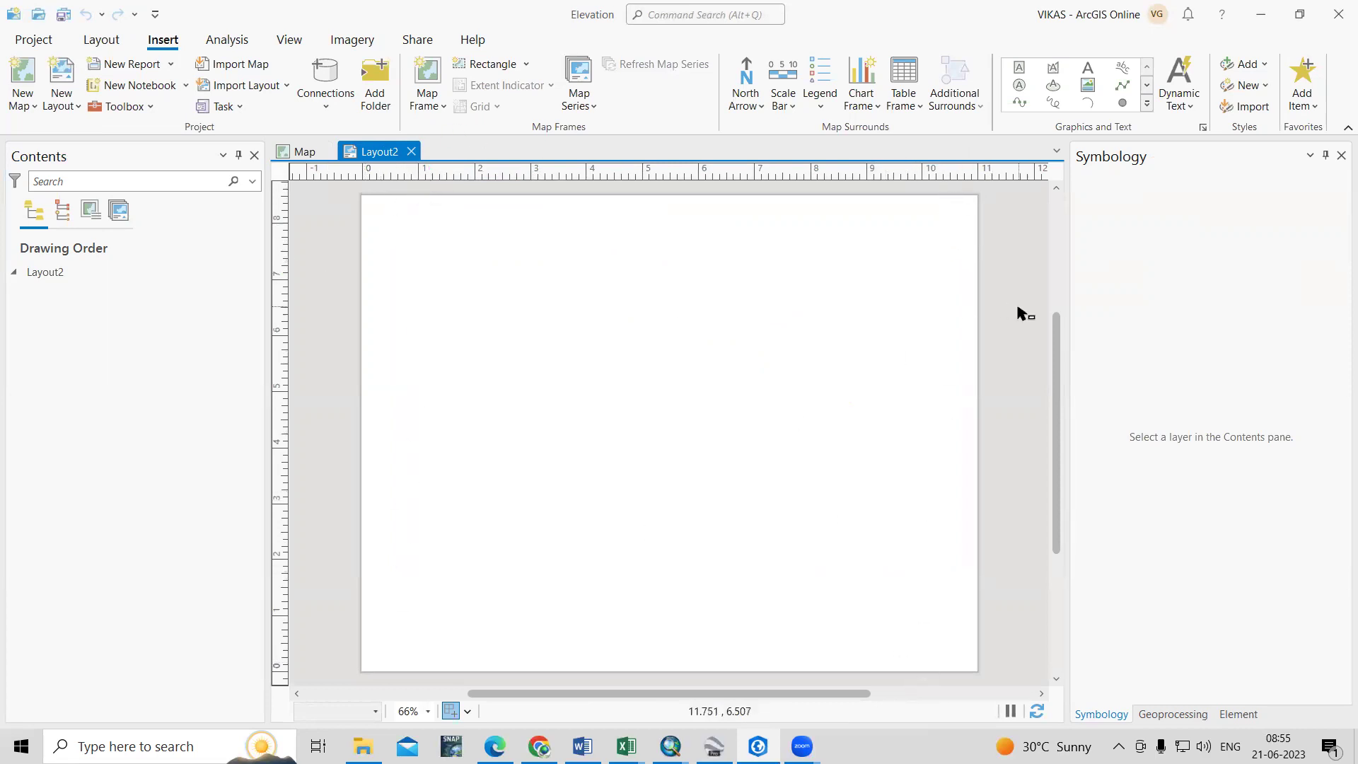
Step: Add a vertical and a horizontal guide at 0.25 in and shift both slightly further into the page
right_click(378, 183)
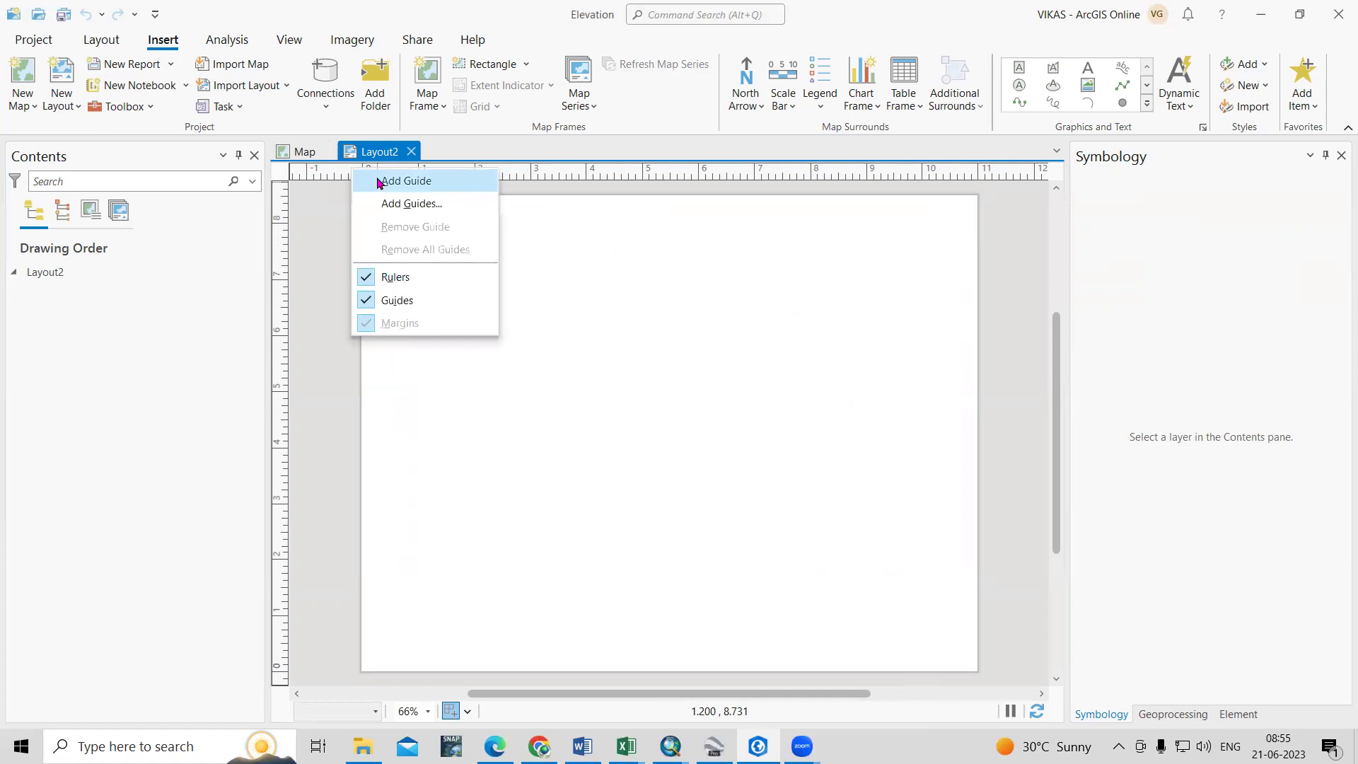
left_click(433, 207)
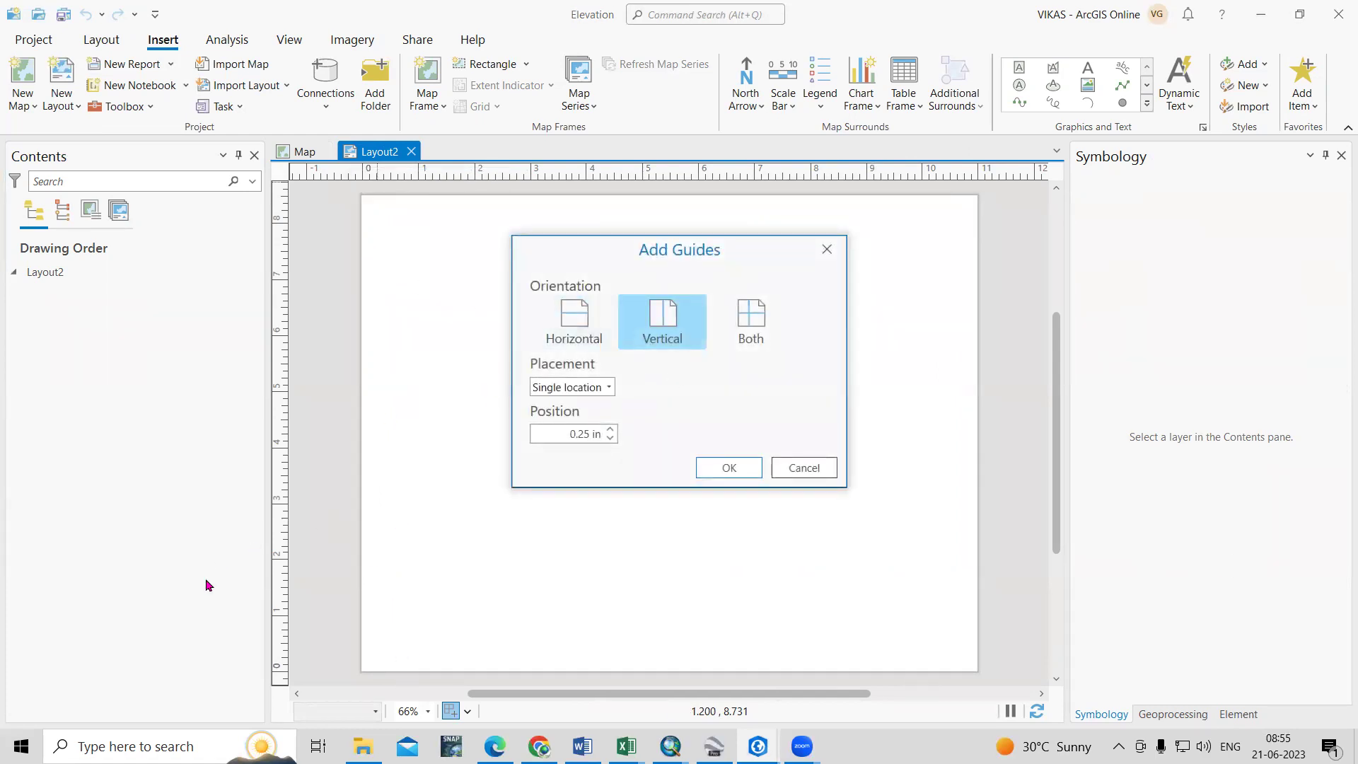
left_click(747, 317)
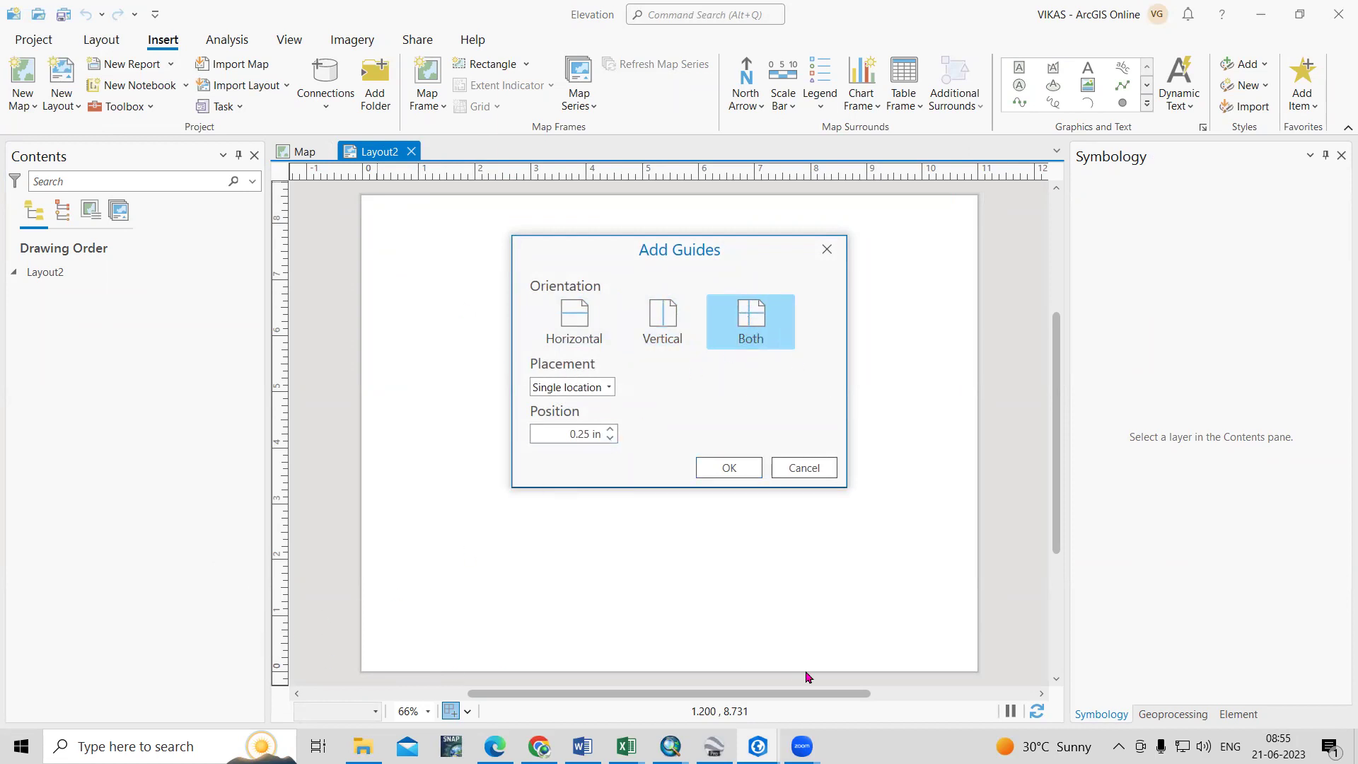
left_click(735, 473)
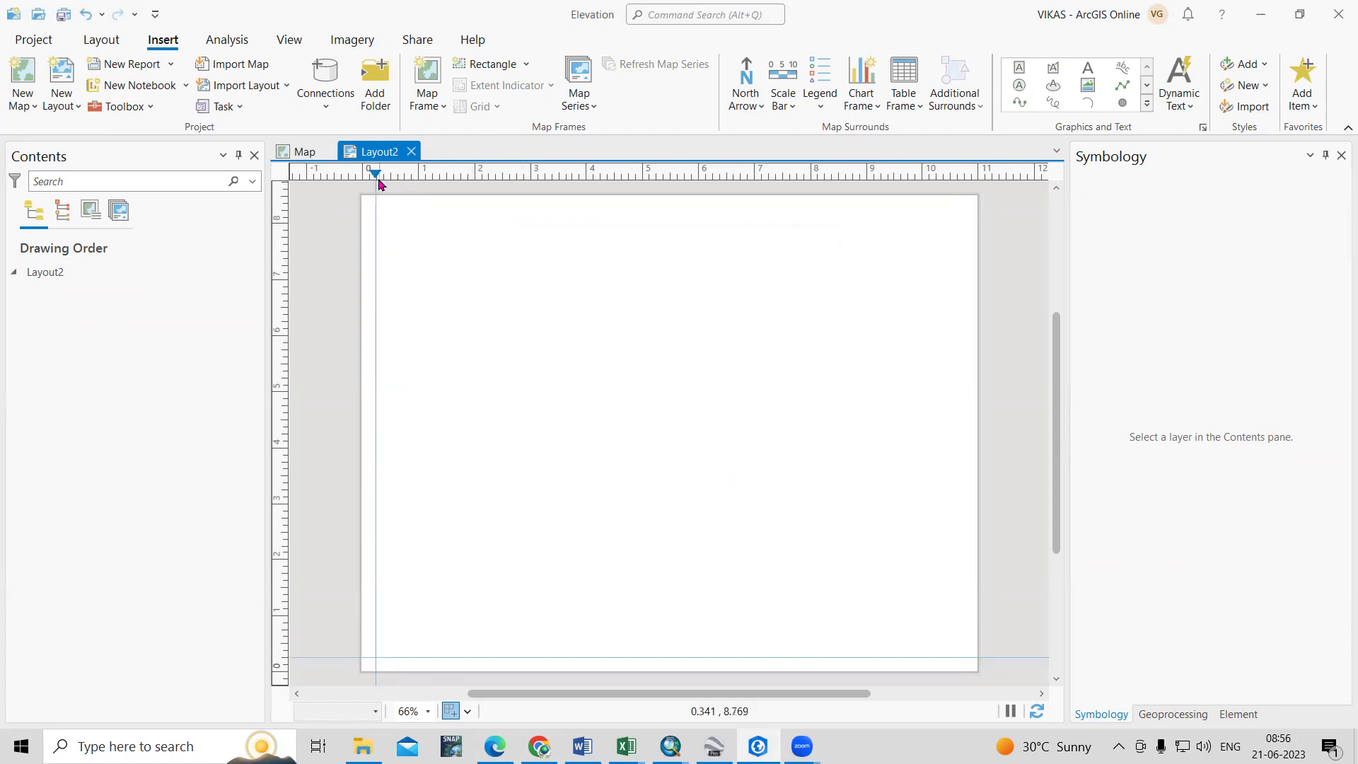
left_click_drag(375, 179, 383, 177)
left_click_drag(282, 660, 282, 644)
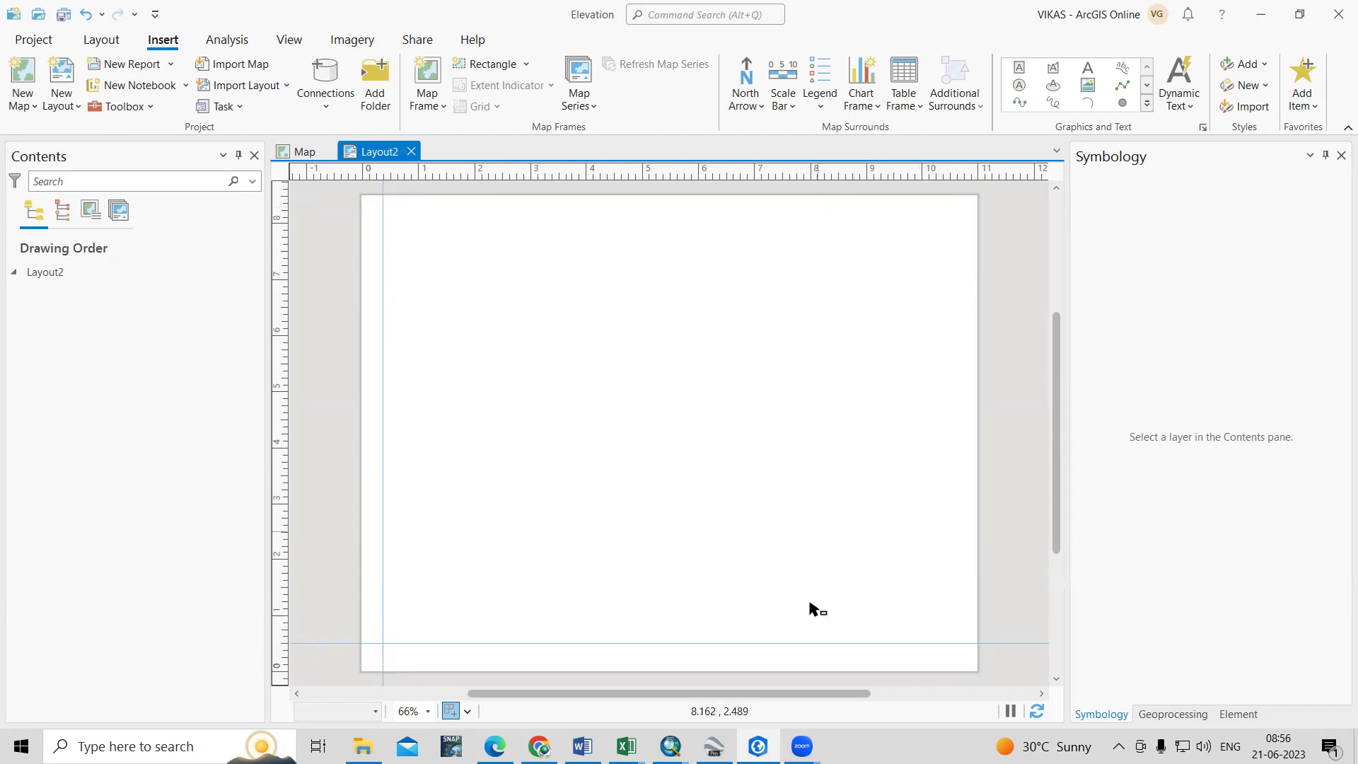
Step: Add a vertical guide at about 8 in and two closely spaced horizontal guides near the page's upper edge, at about 8.1 and 8 in
right_click(814, 179)
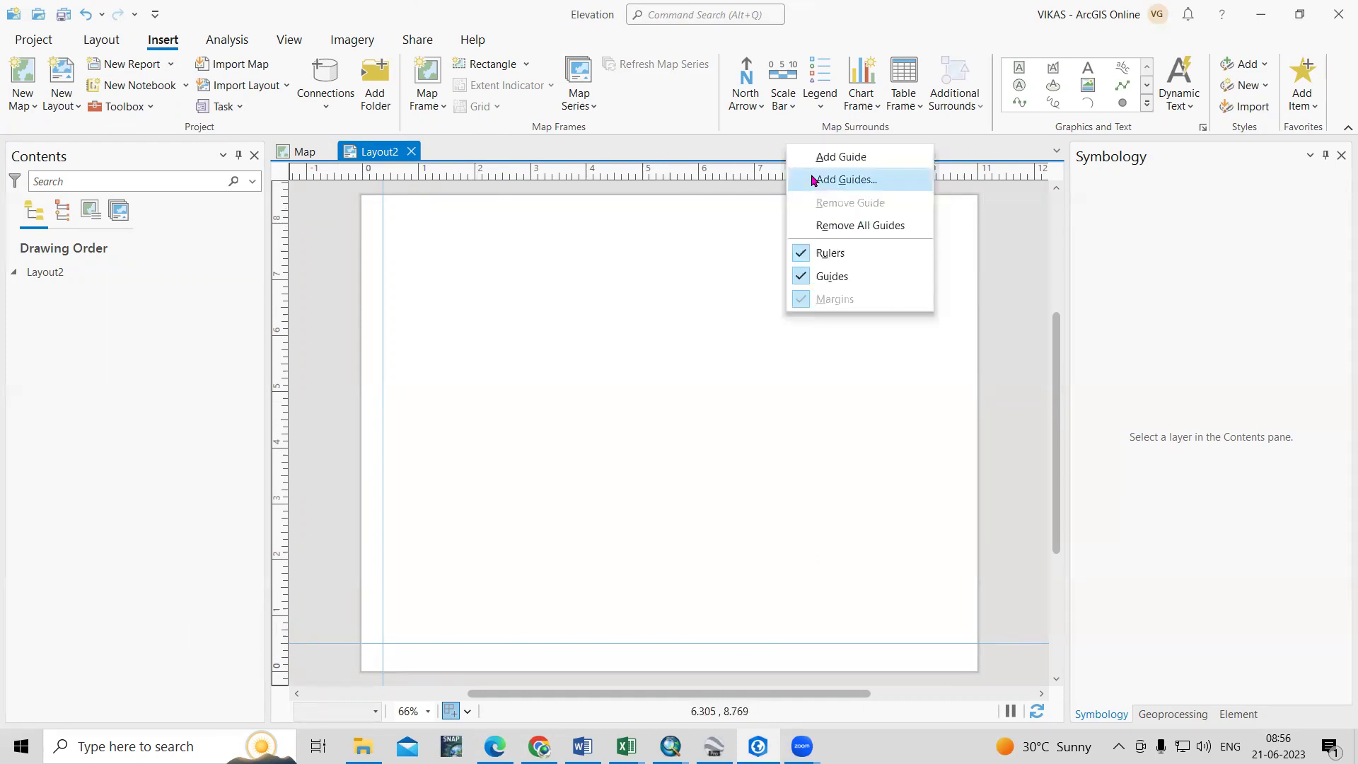
left_click(841, 157)
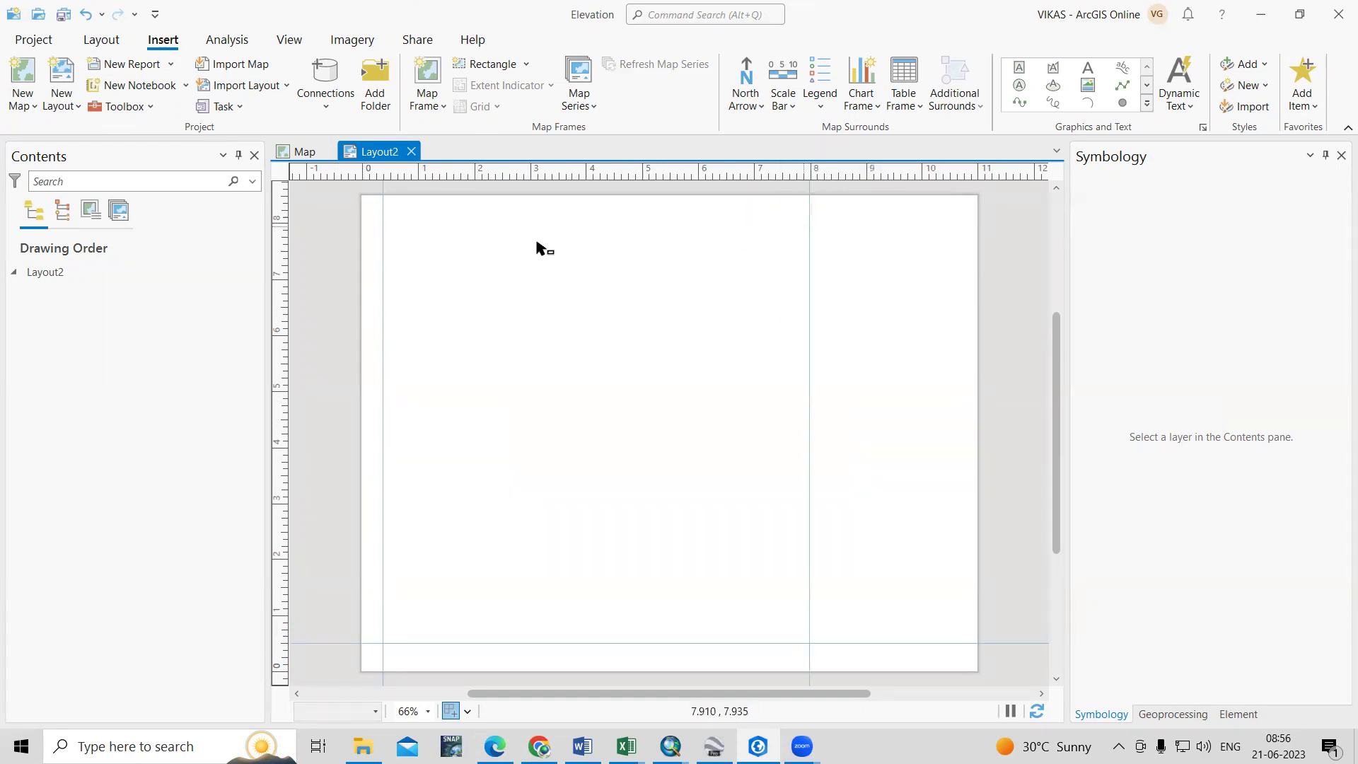
right_click(283, 226)
left_click(313, 224)
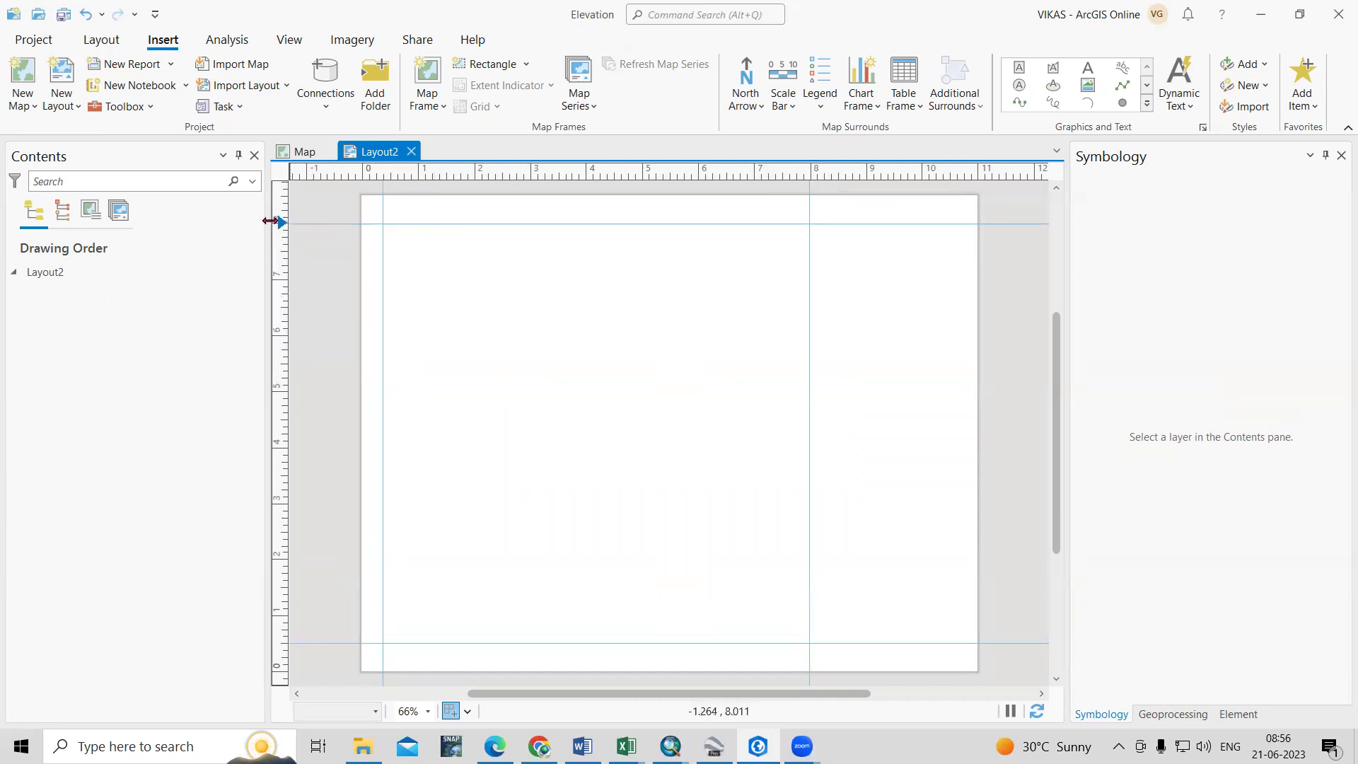
left_click_drag(283, 225, 283, 217)
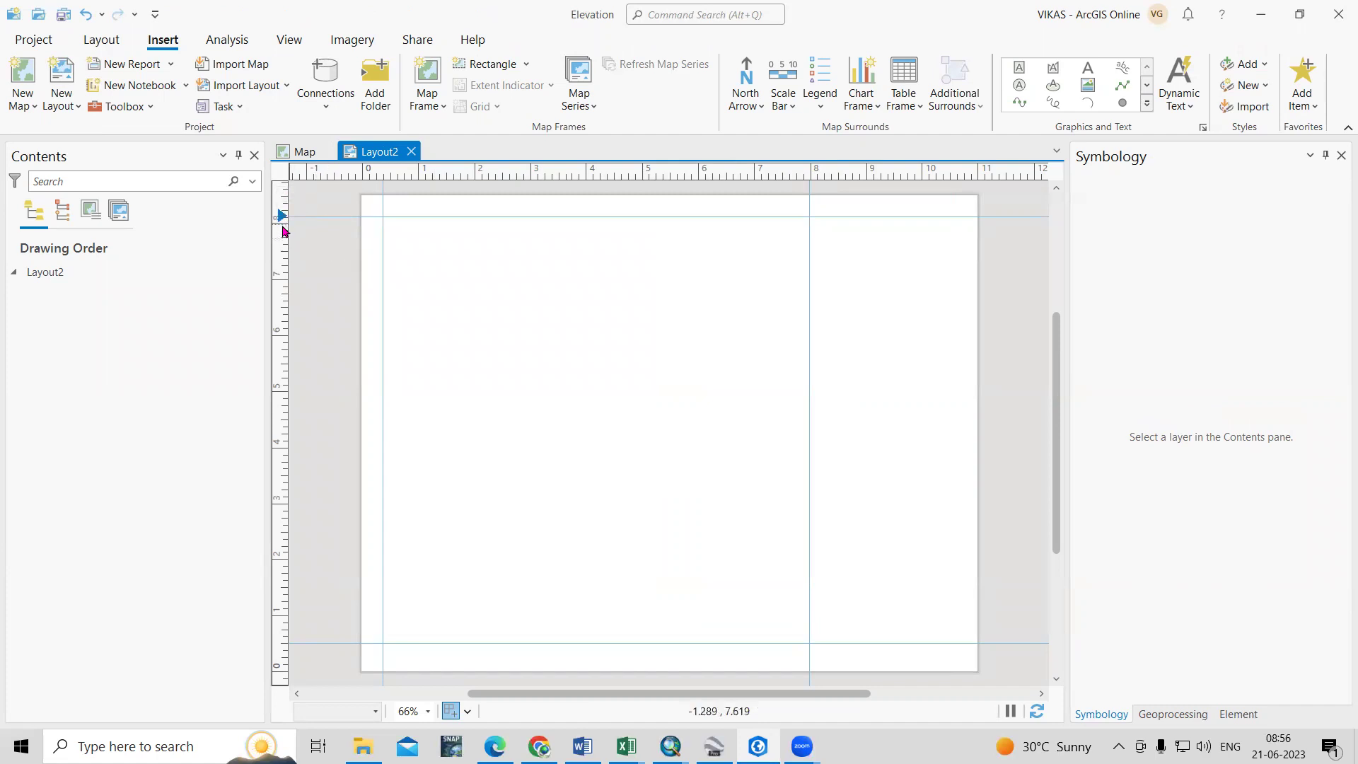
right_click(283, 226)
left_click(311, 227)
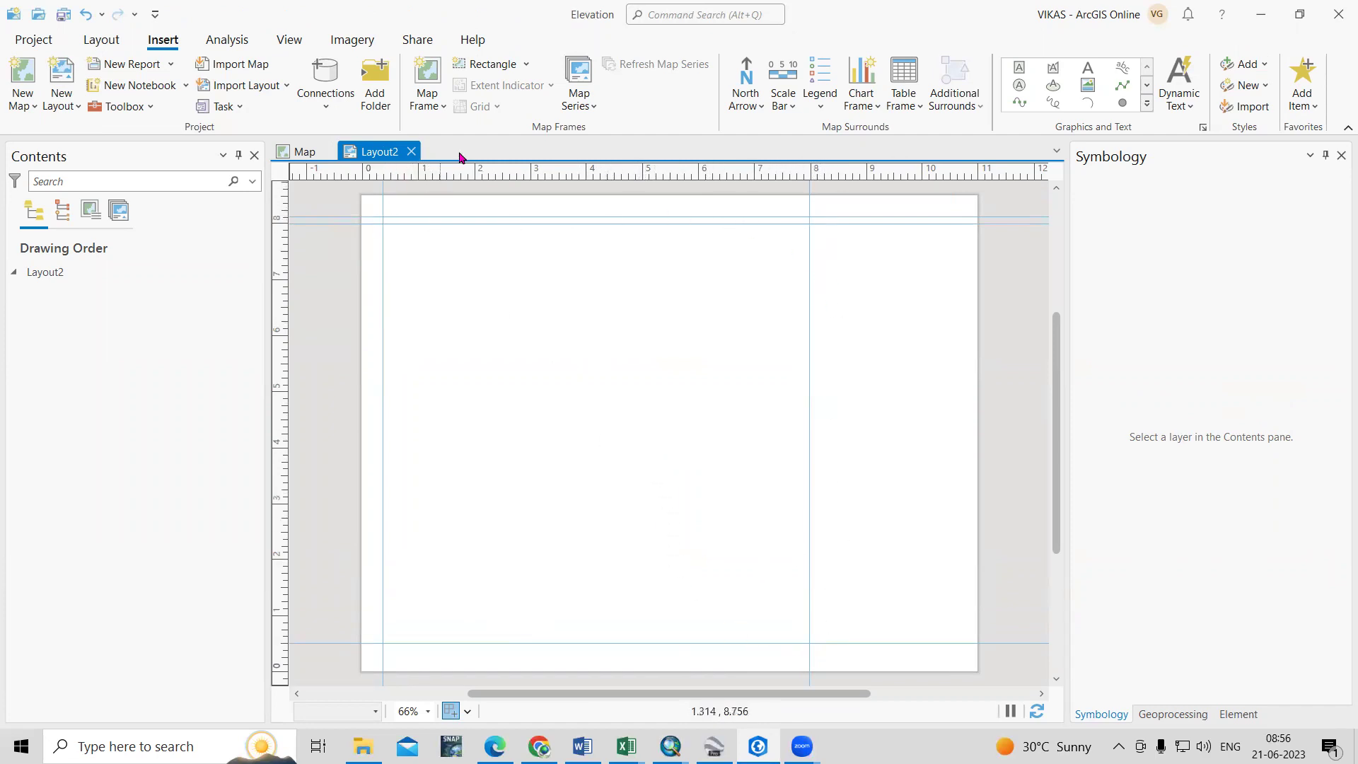
Step: Insert a map frame with the current 1:760,408 map view, filling the area enclosed by the guides
left_click(428, 108)
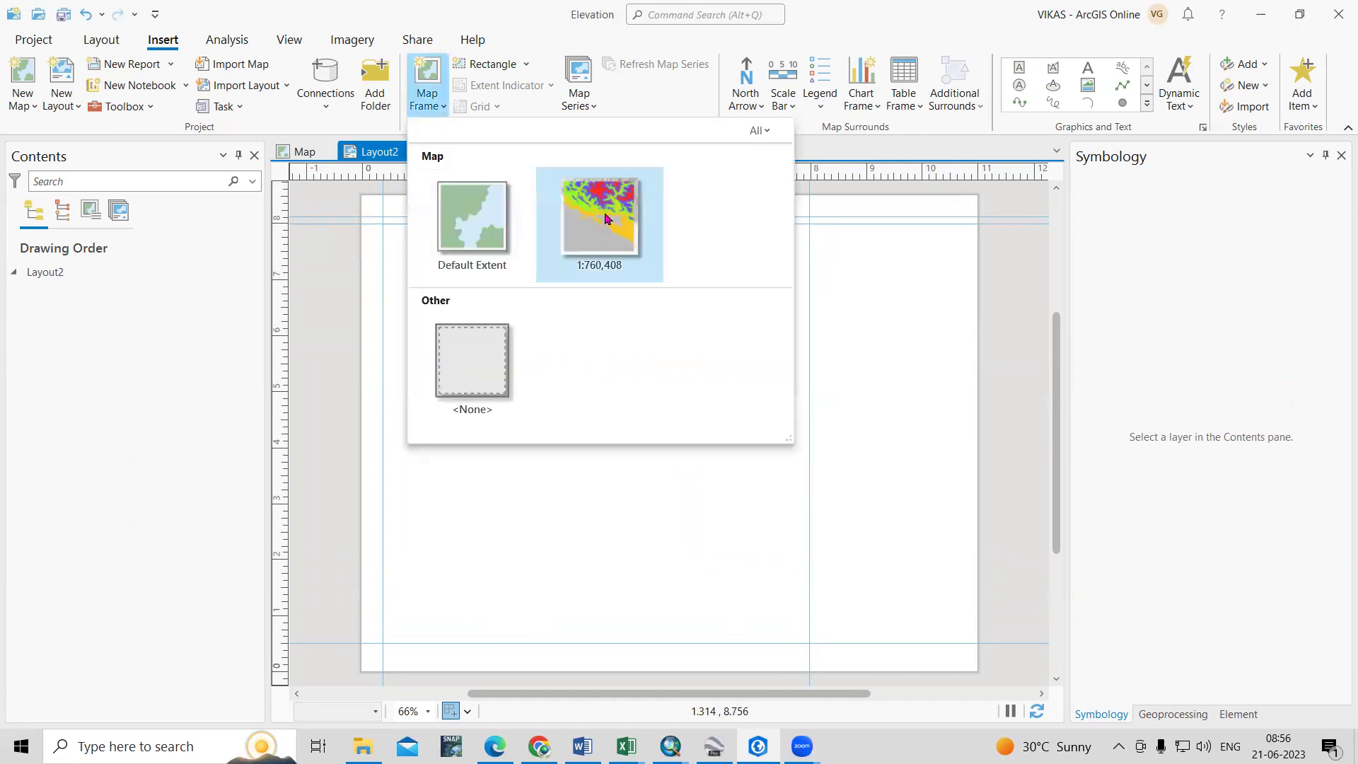
left_click(309, 154)
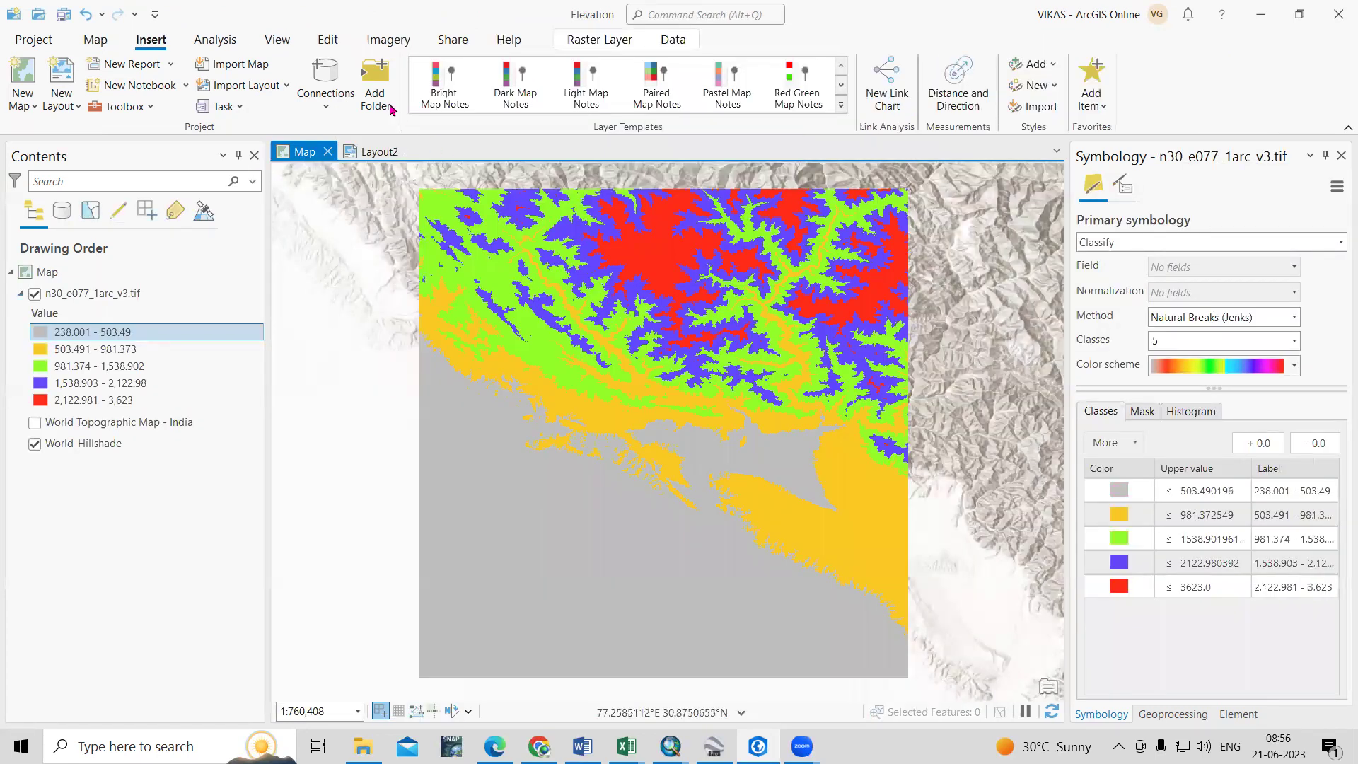
left_click(375, 151)
left_click(429, 107)
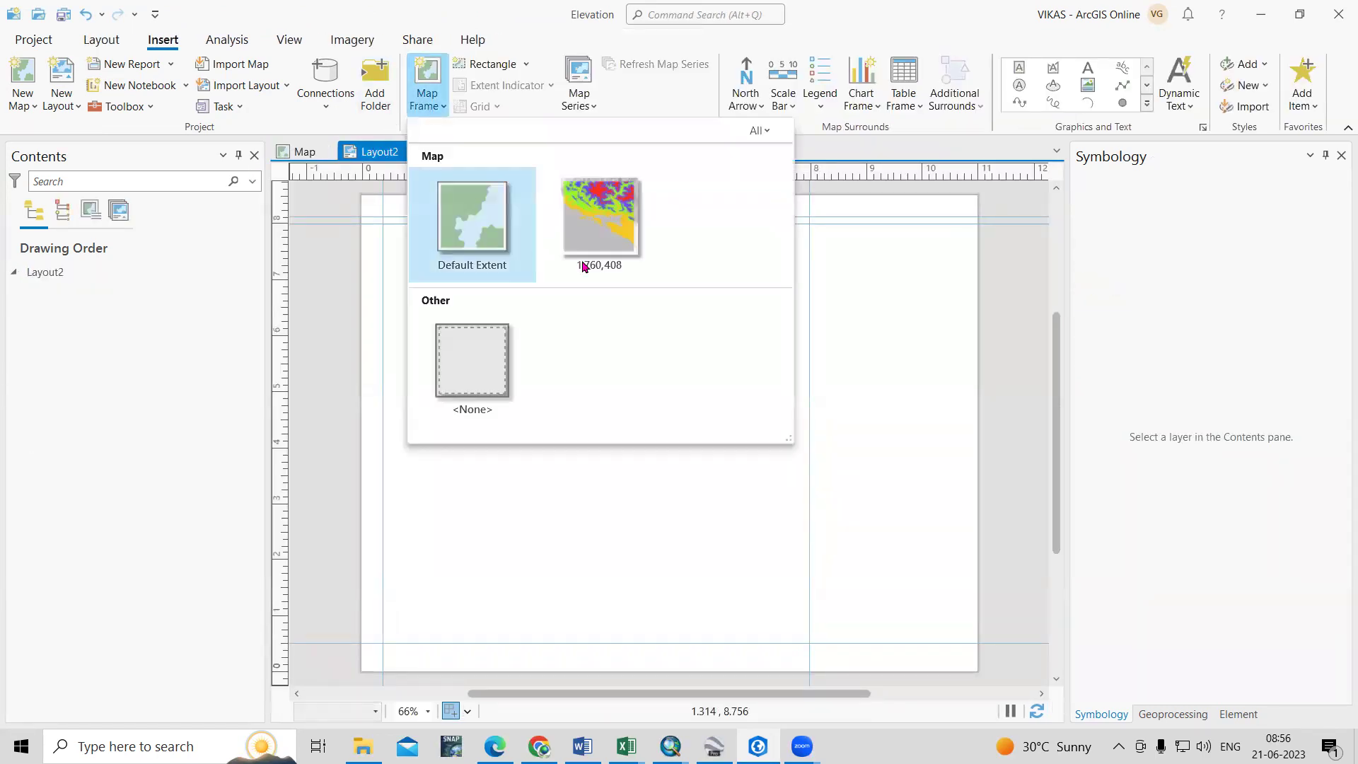
left_click(594, 226)
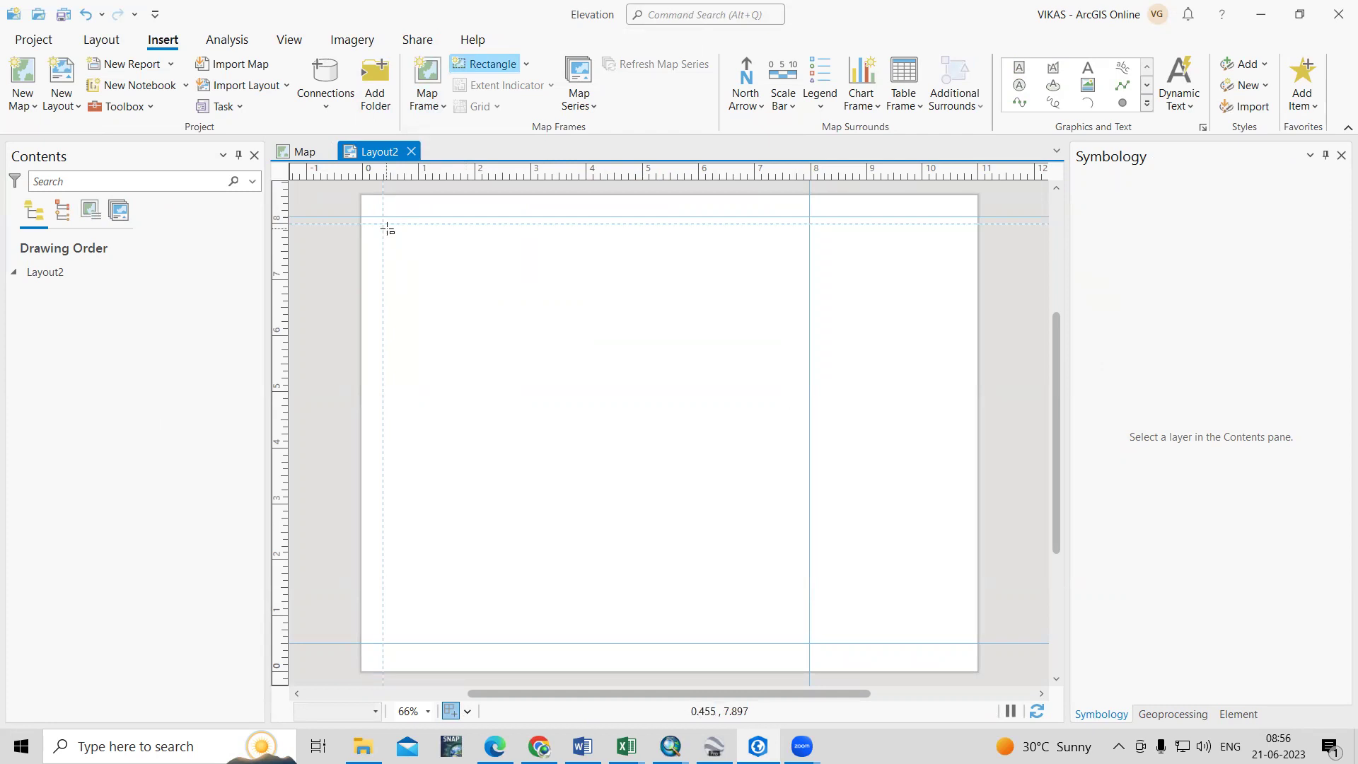
left_click_drag(388, 229, 799, 630)
left_click(711, 502)
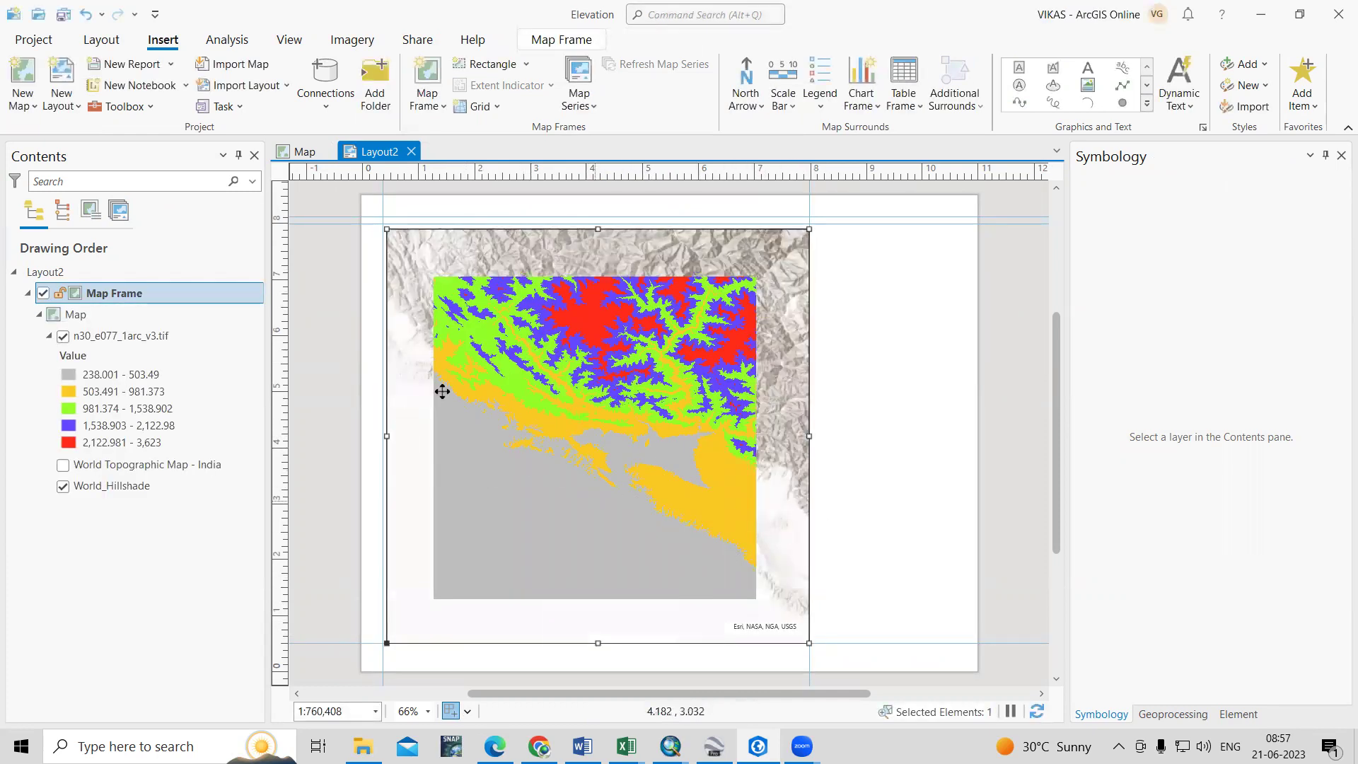
Step: Zoom the map frame to the extent of the n30_e077_1arc_v3.tif layer and select the frame
left_click(120, 340)
right_click(121, 341)
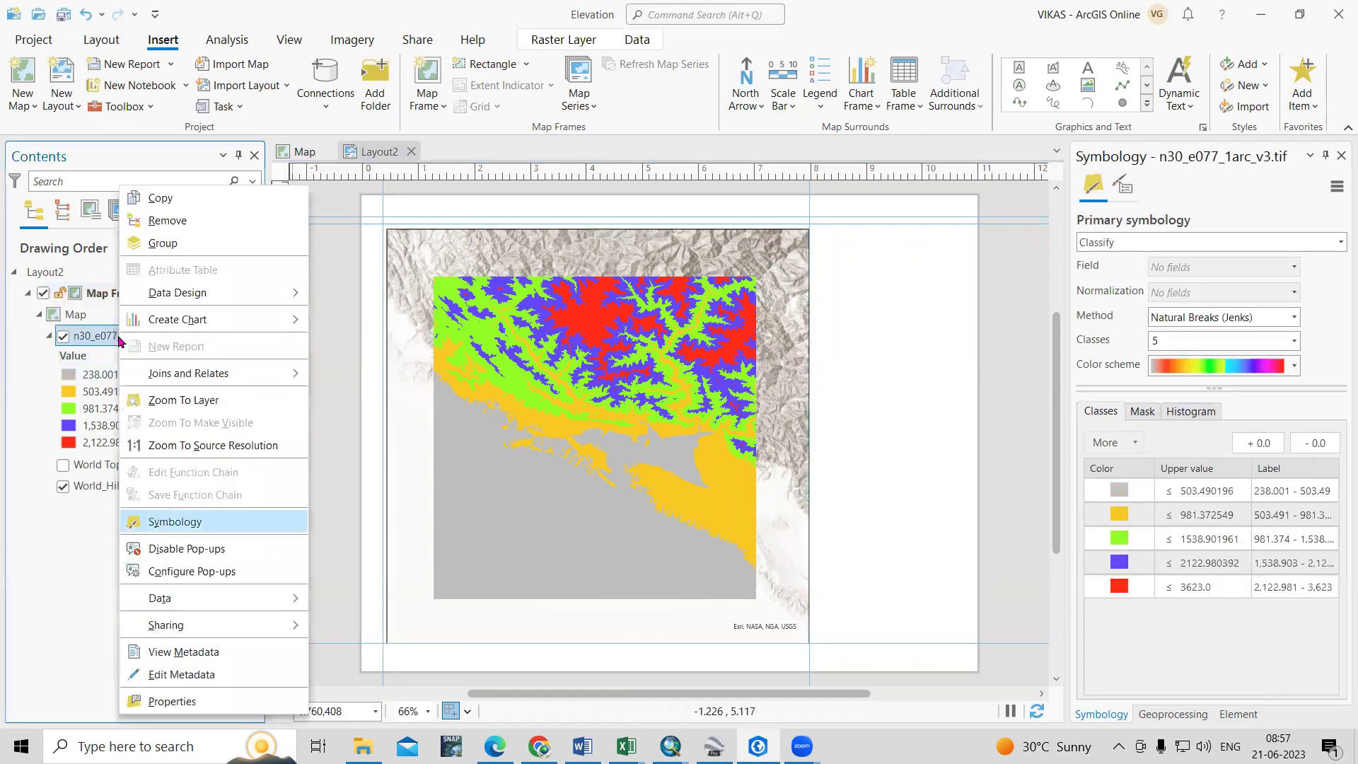
left_click(191, 403)
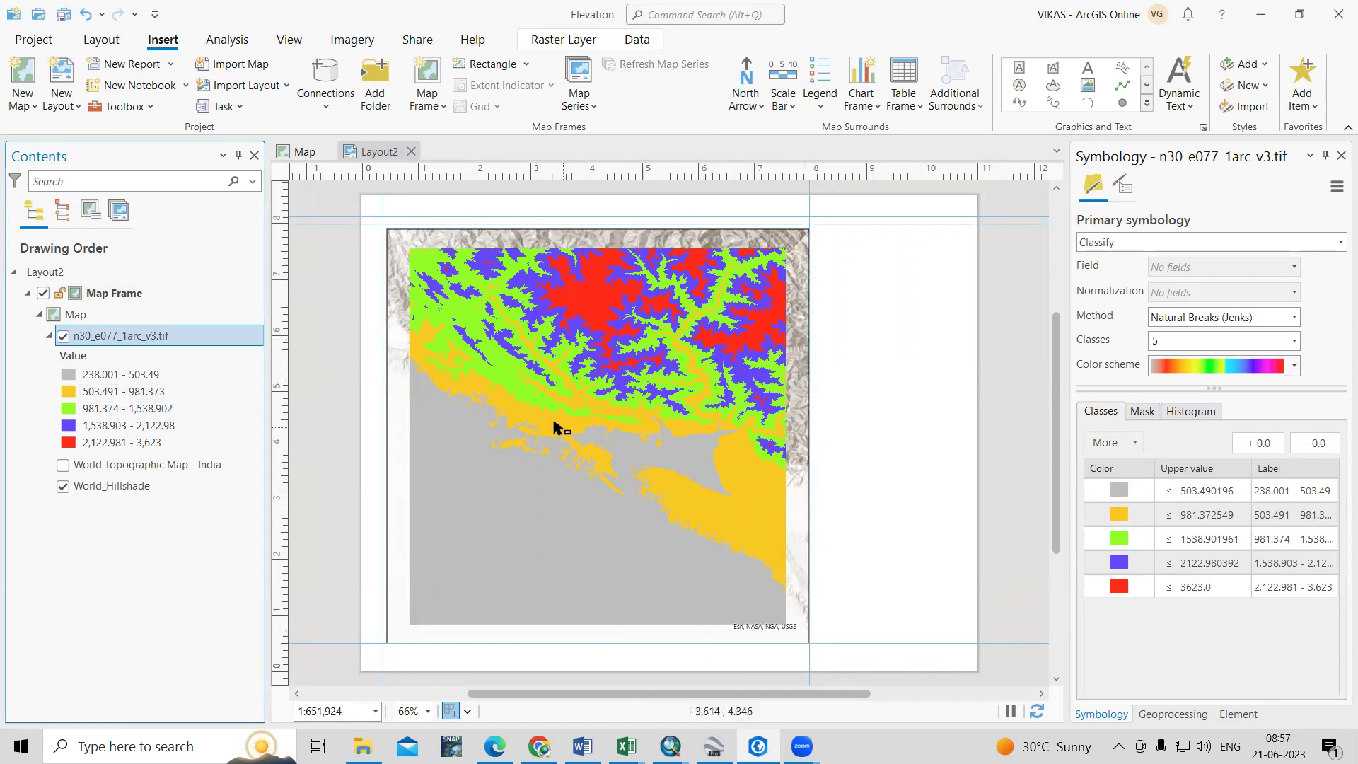
left_click(591, 435)
left_click(588, 427)
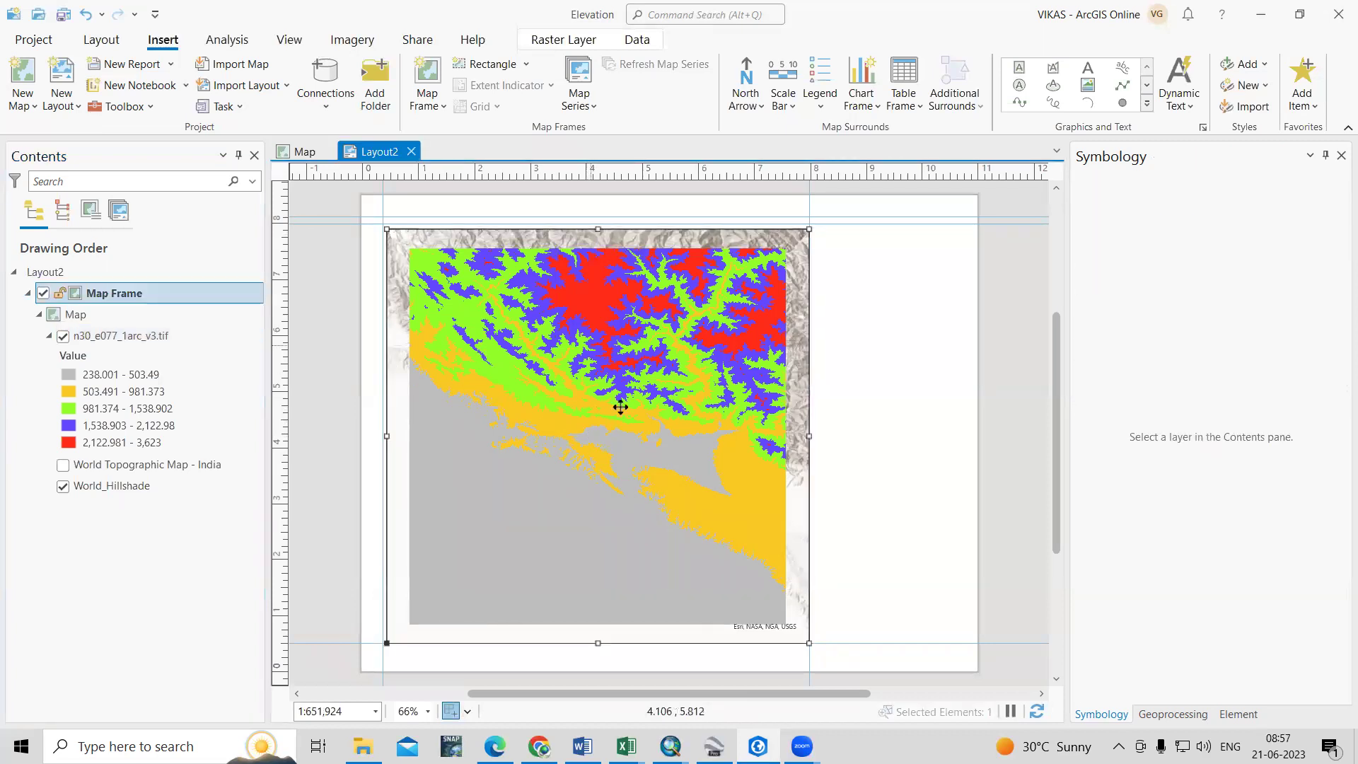
Step: Snap the map frame to the upper-left guides, stretch its lower edge to the bottom guide, and shift the map slightly upward inside the activated frame
left_click_drag(600, 416, 598, 411)
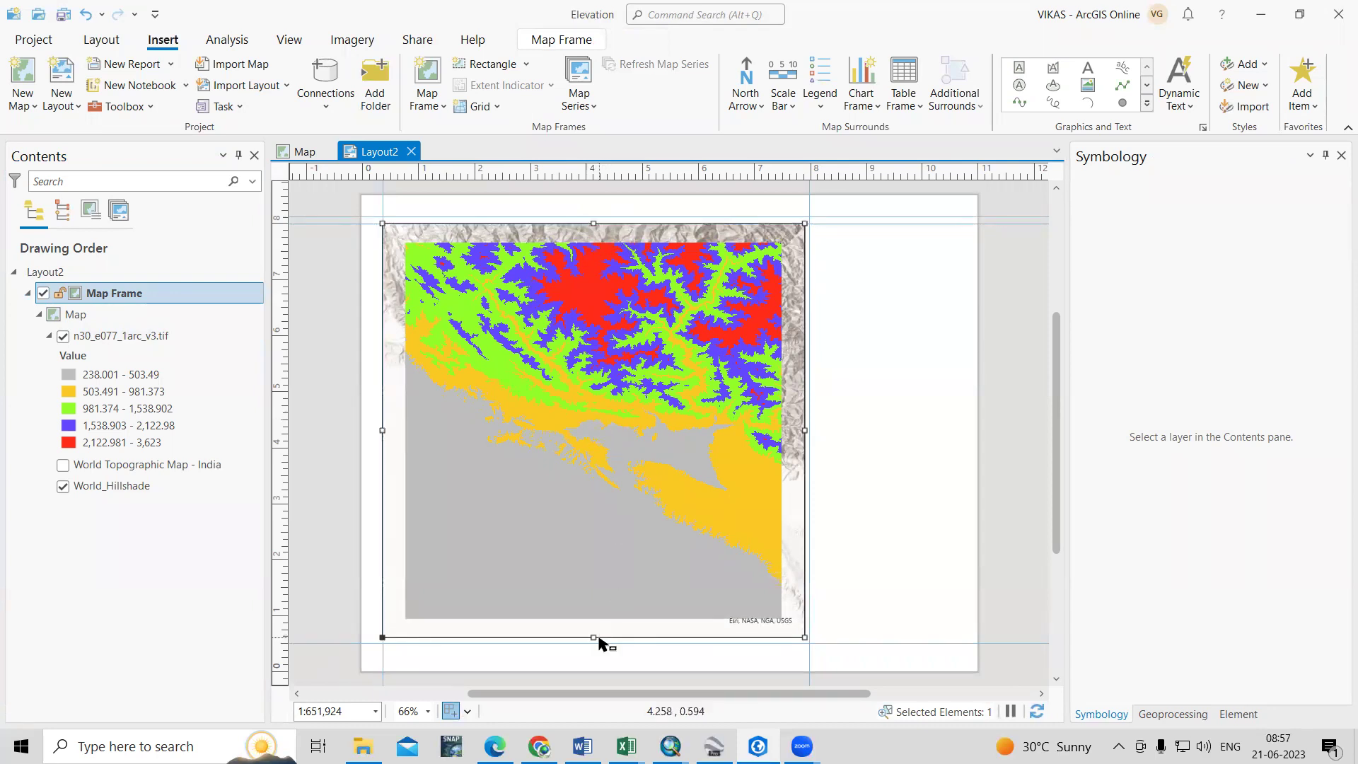
left_click_drag(593, 637, 592, 642)
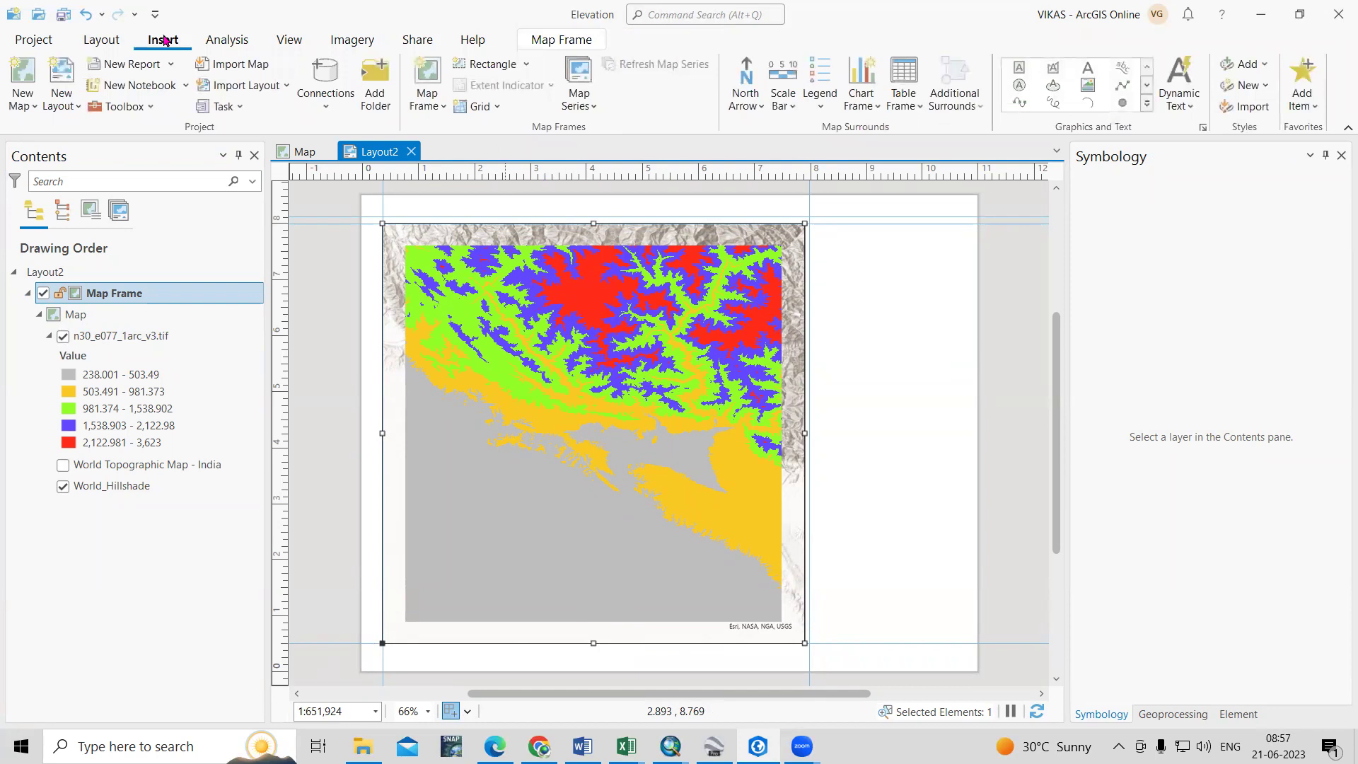
left_click(103, 40)
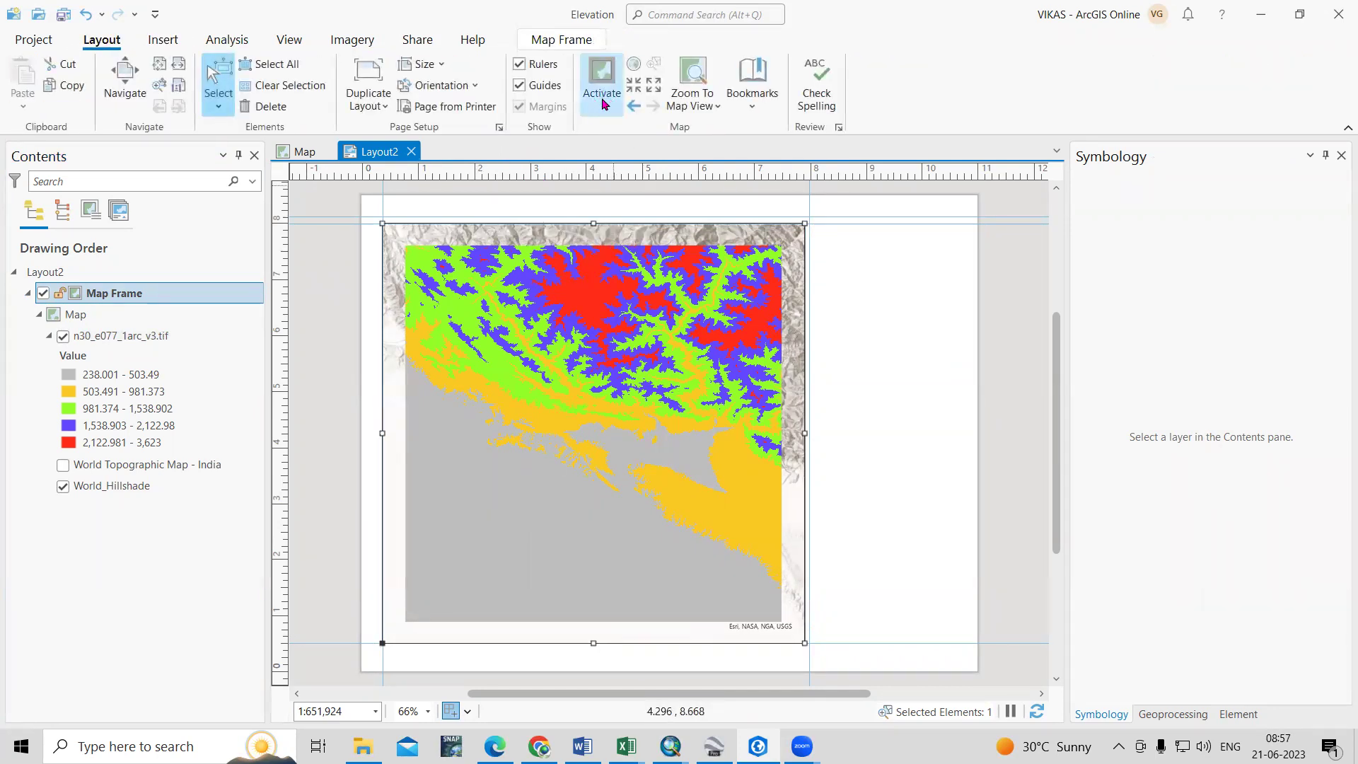
left_click(598, 99)
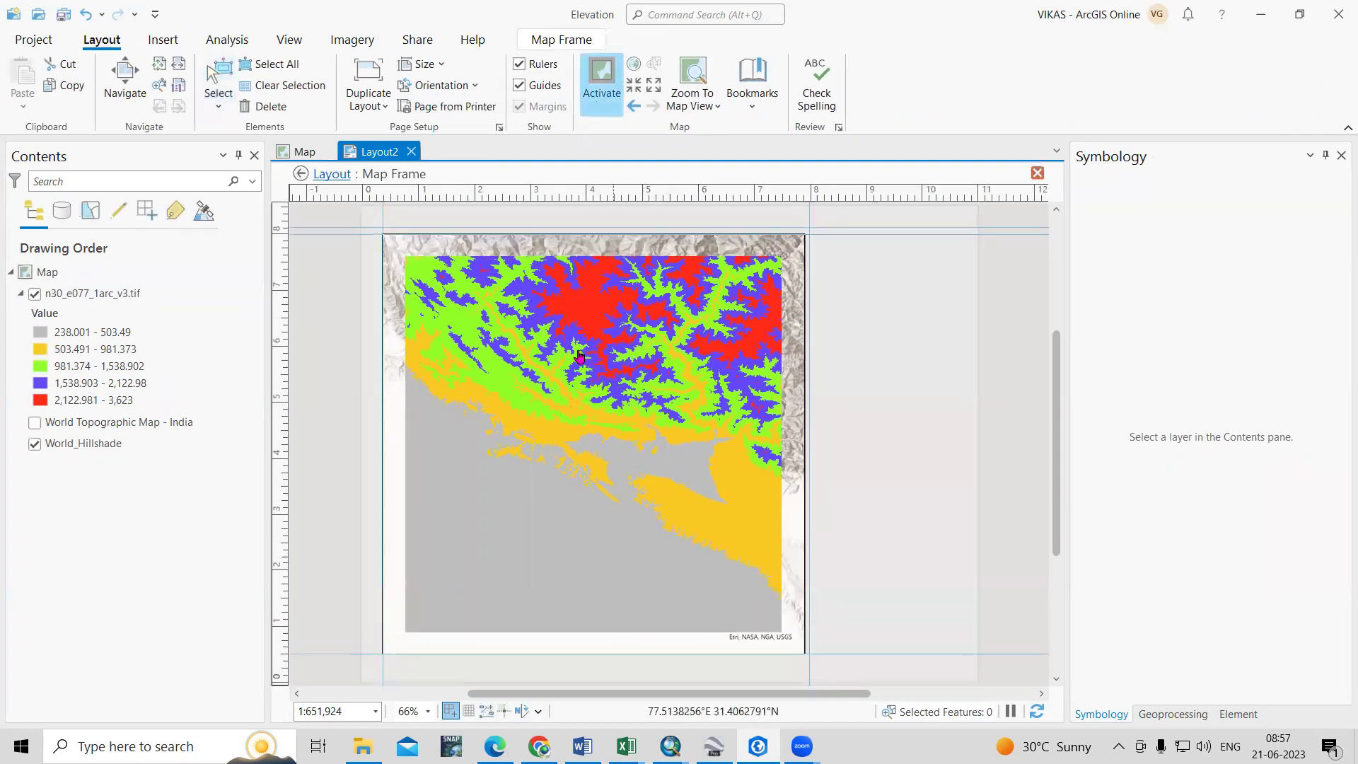
left_click_drag(554, 394, 552, 374)
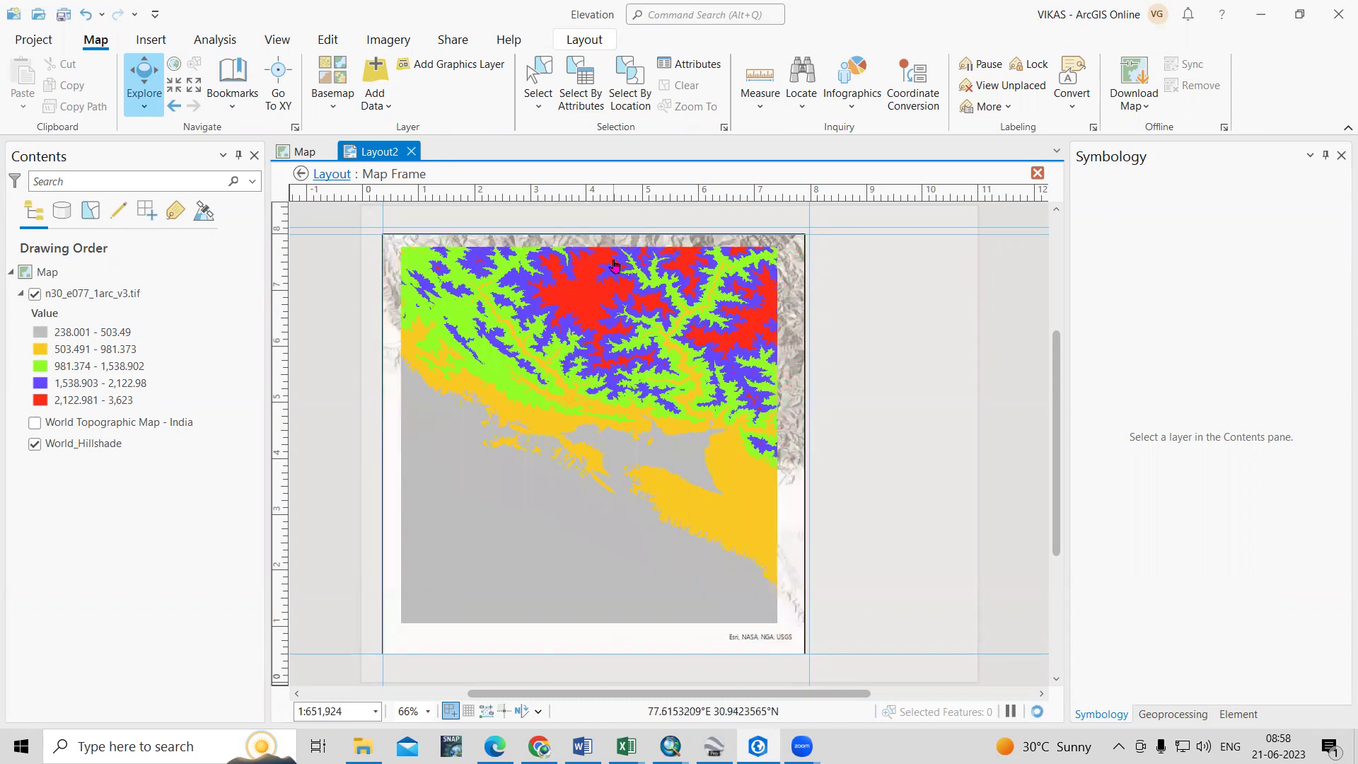
left_click(582, 40)
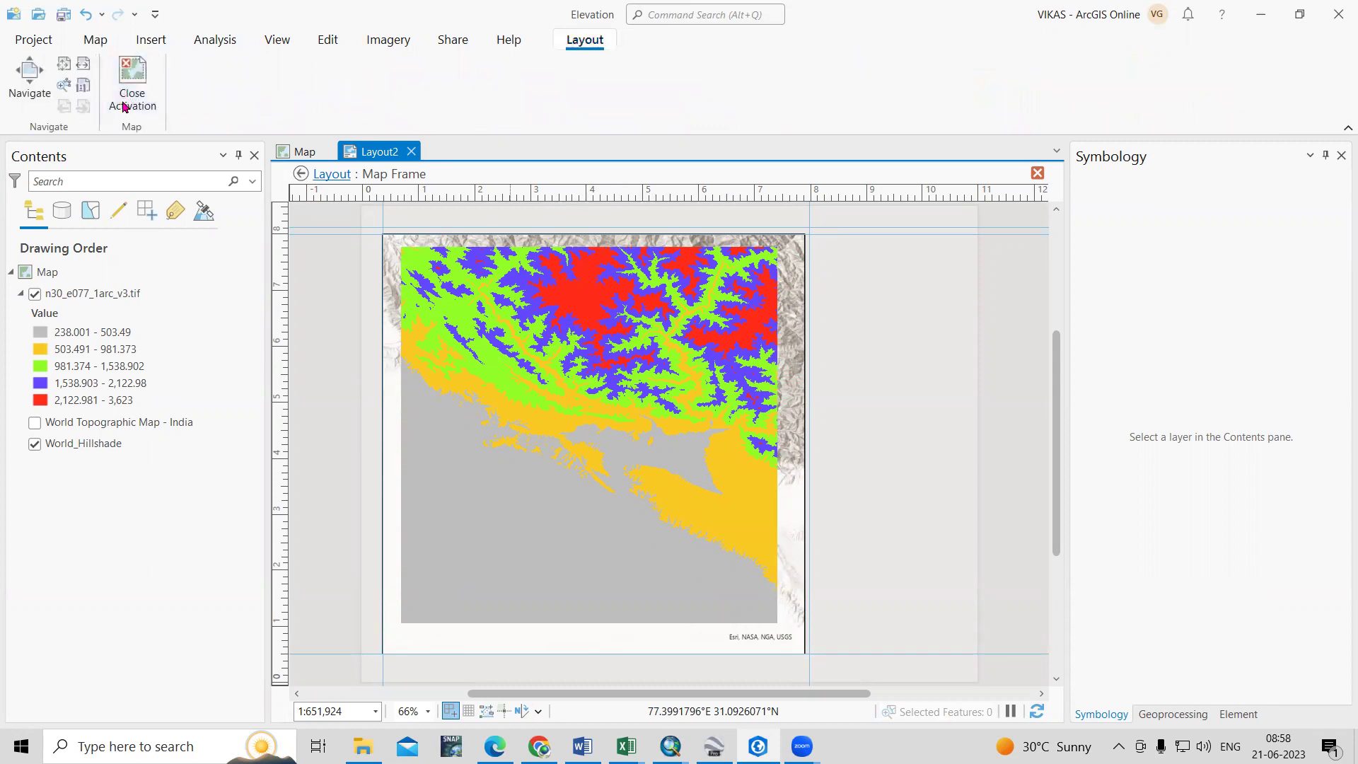
left_click(132, 89)
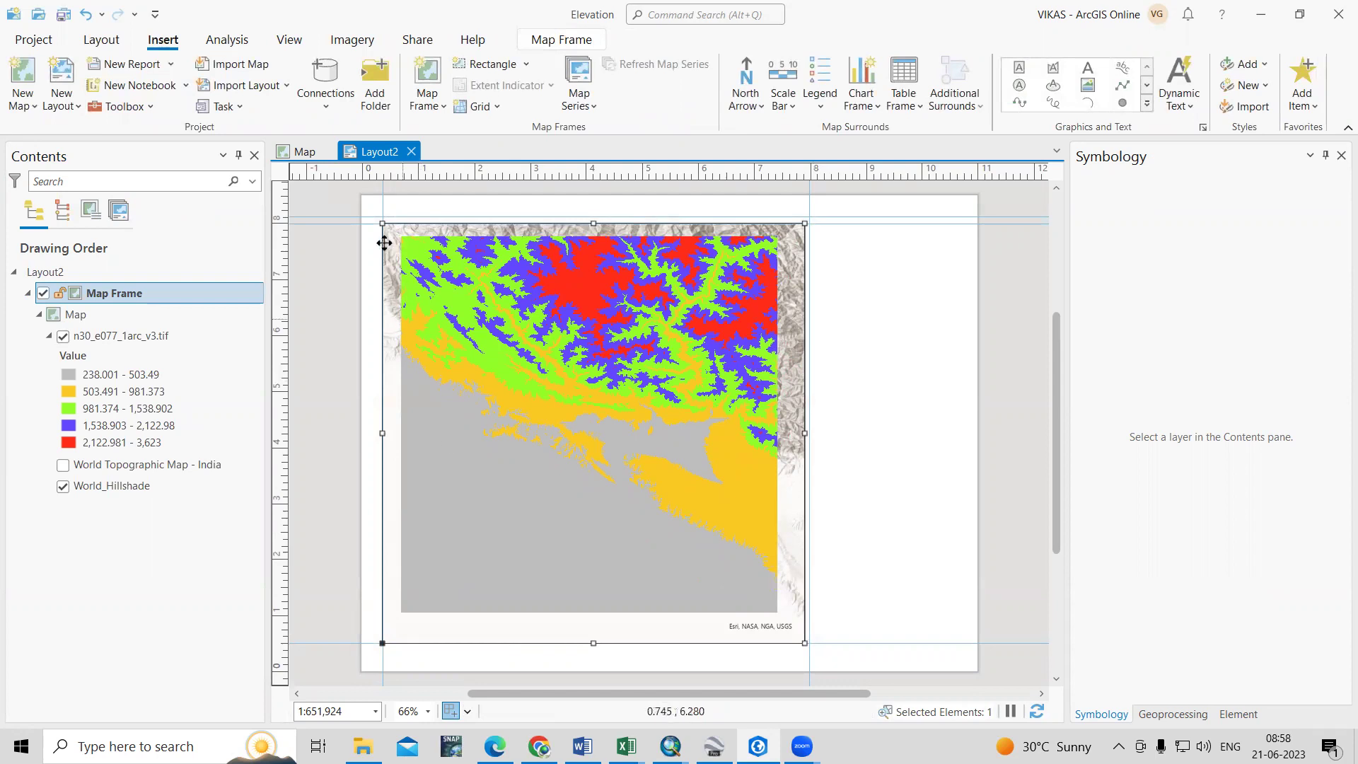
left_click(113, 45)
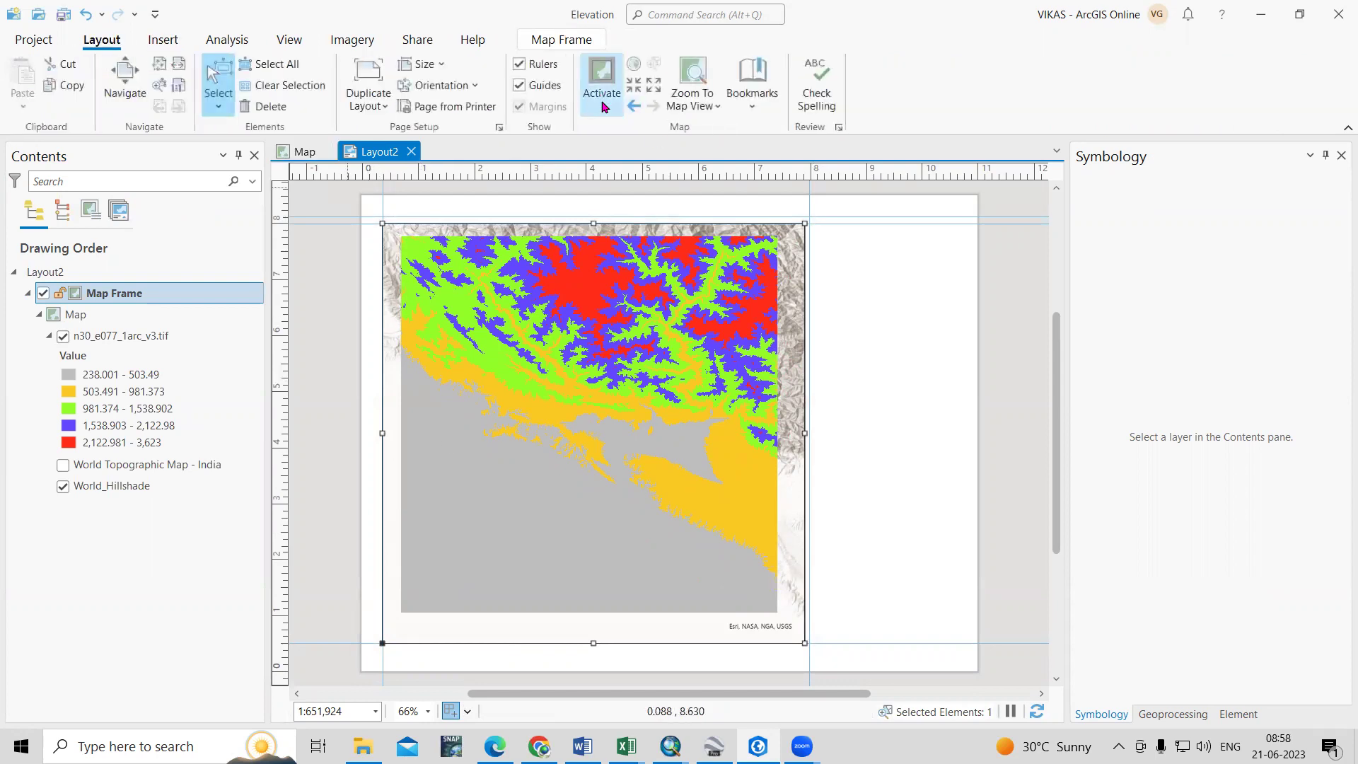
left_click(560, 41)
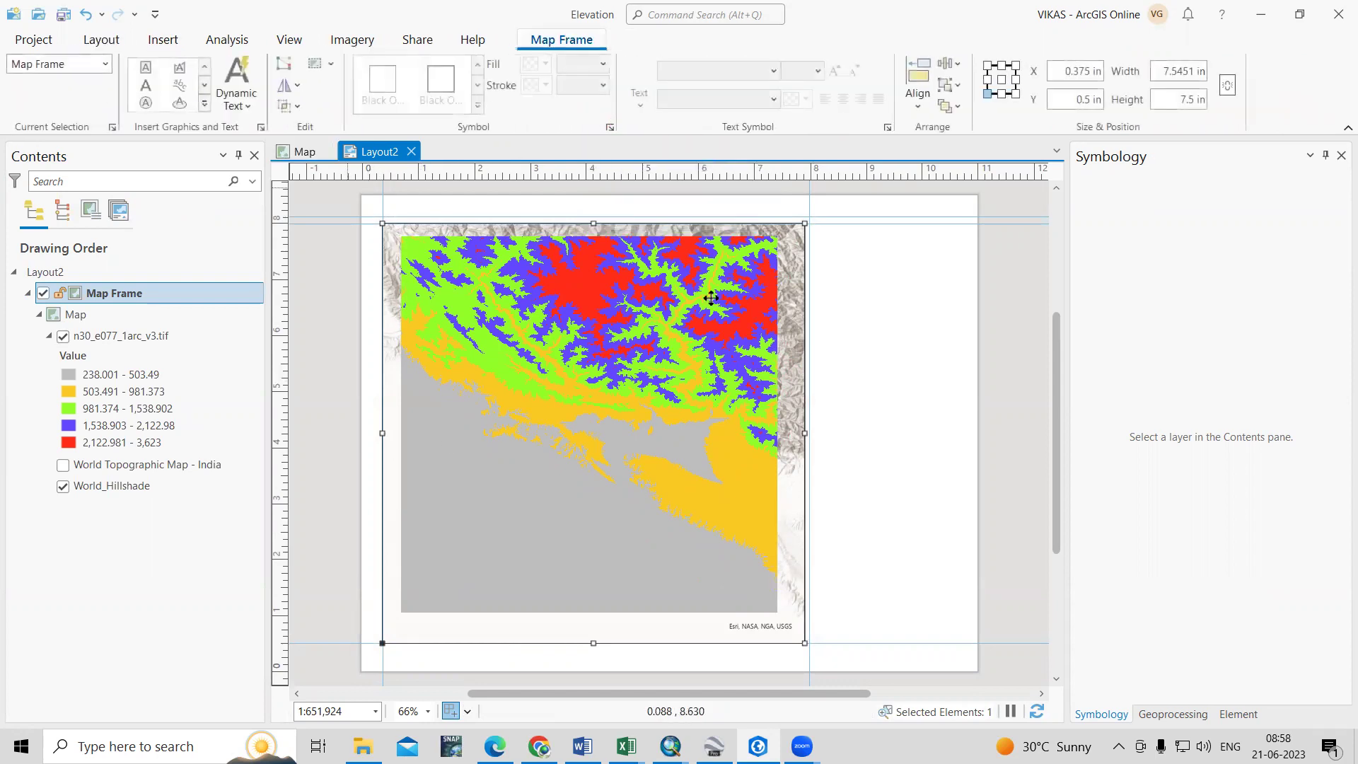
left_click(163, 39)
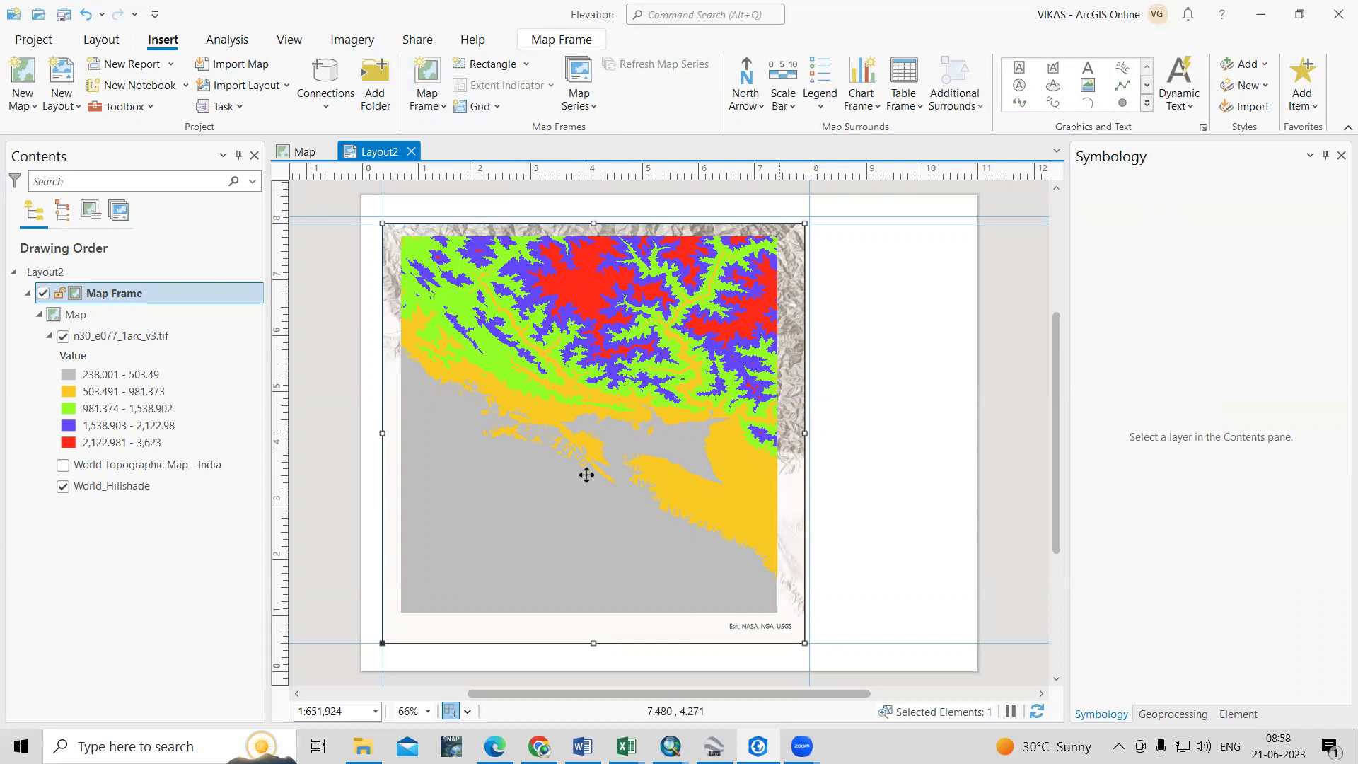
left_click(100, 44)
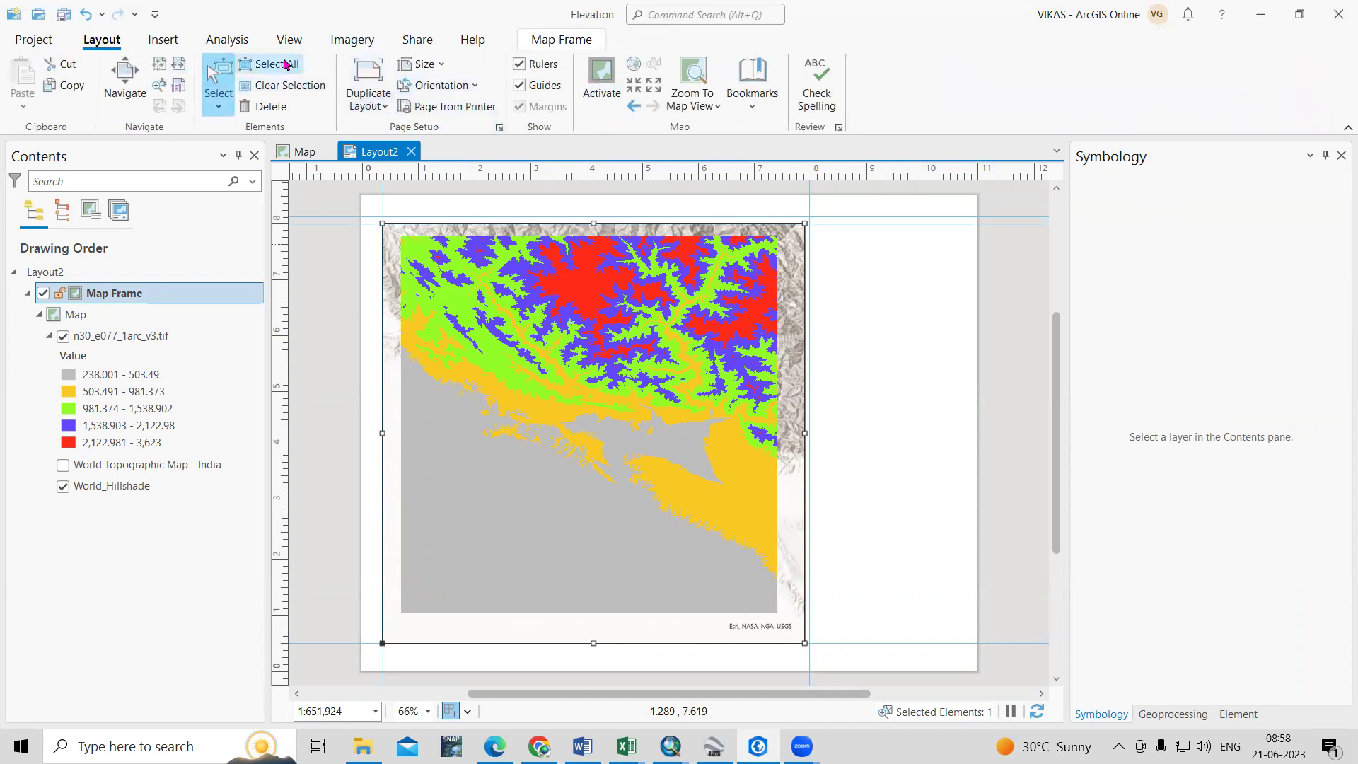
Step: Add a Black Vertical Label Graticule to the map frame, extend the frame to the right-hand guide and lower its upper edge slightly
left_click(172, 41)
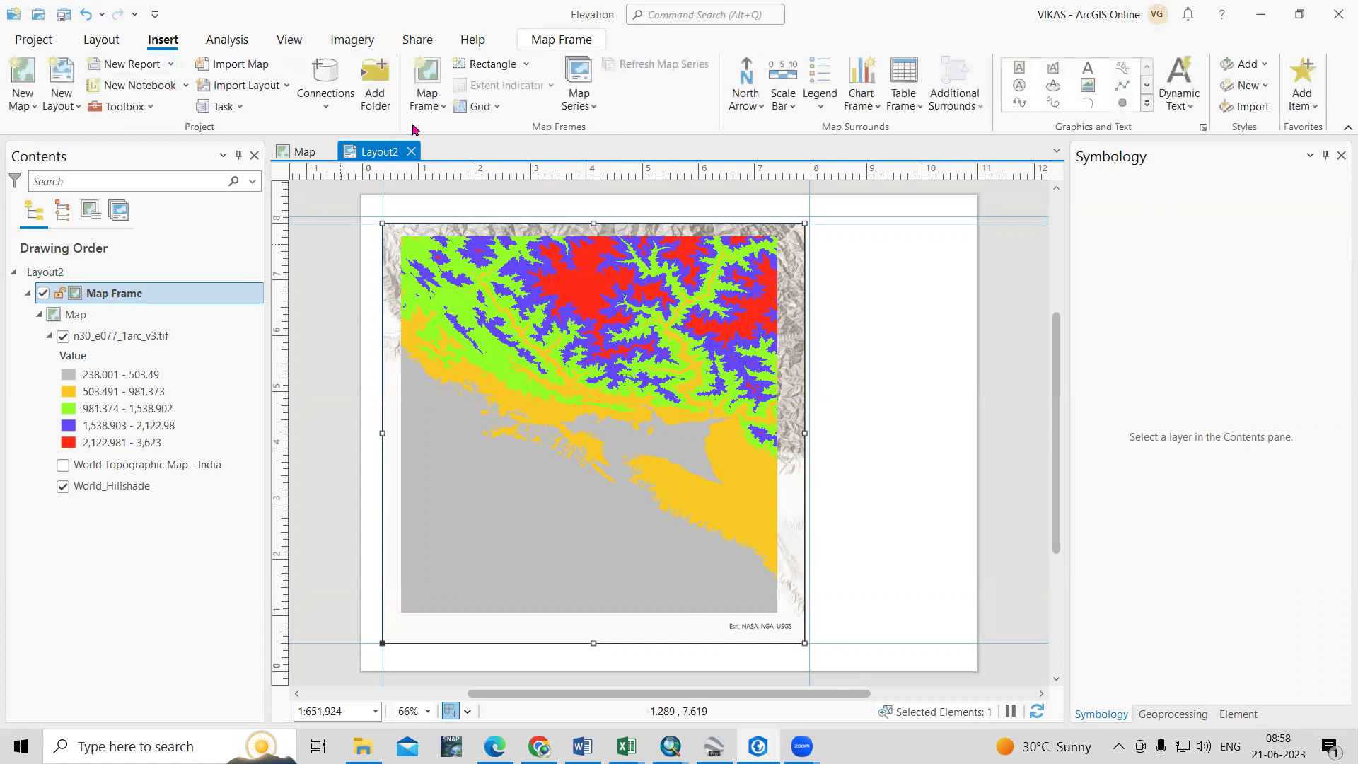
left_click(488, 109)
left_click(671, 256)
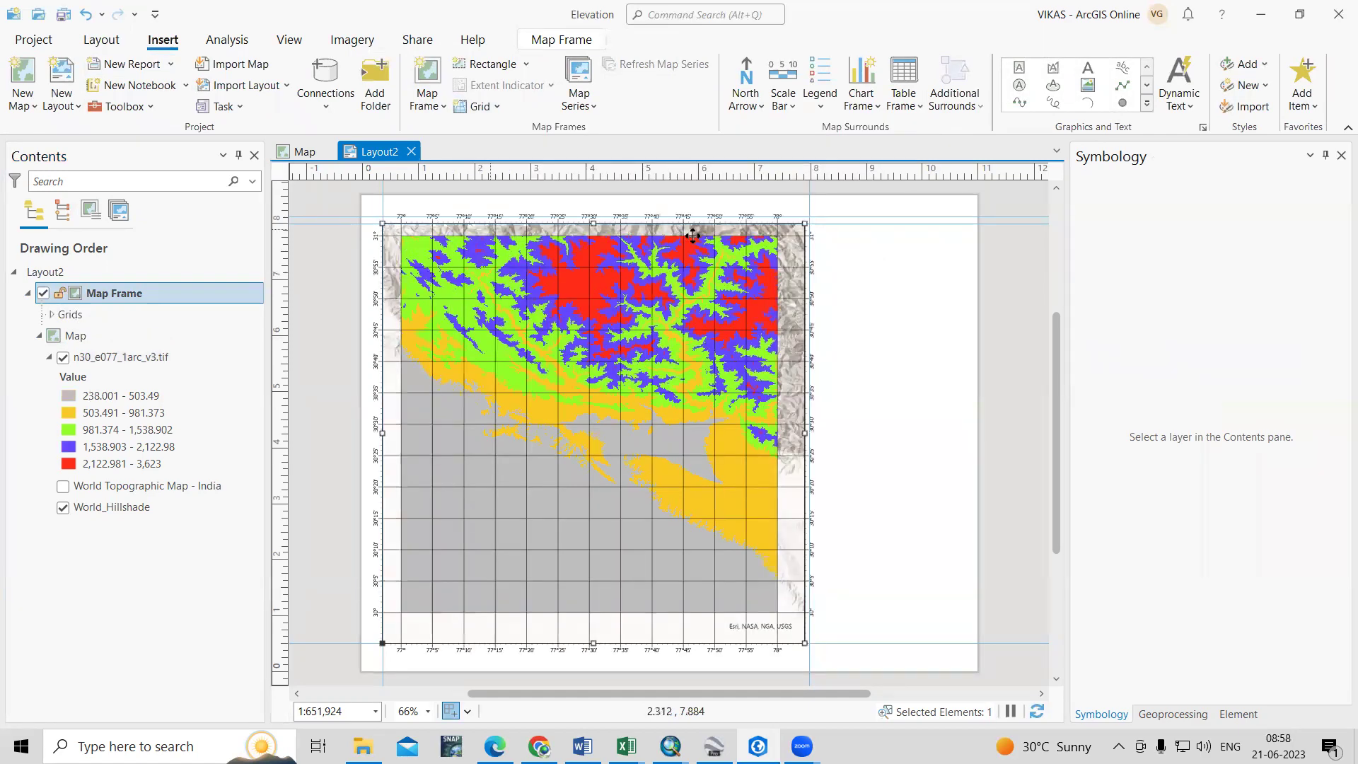
mouse_move(805, 433)
left_mouse_down()
mouse_move(791, 432)
mouse_move(805, 432)
left_mouse_up()
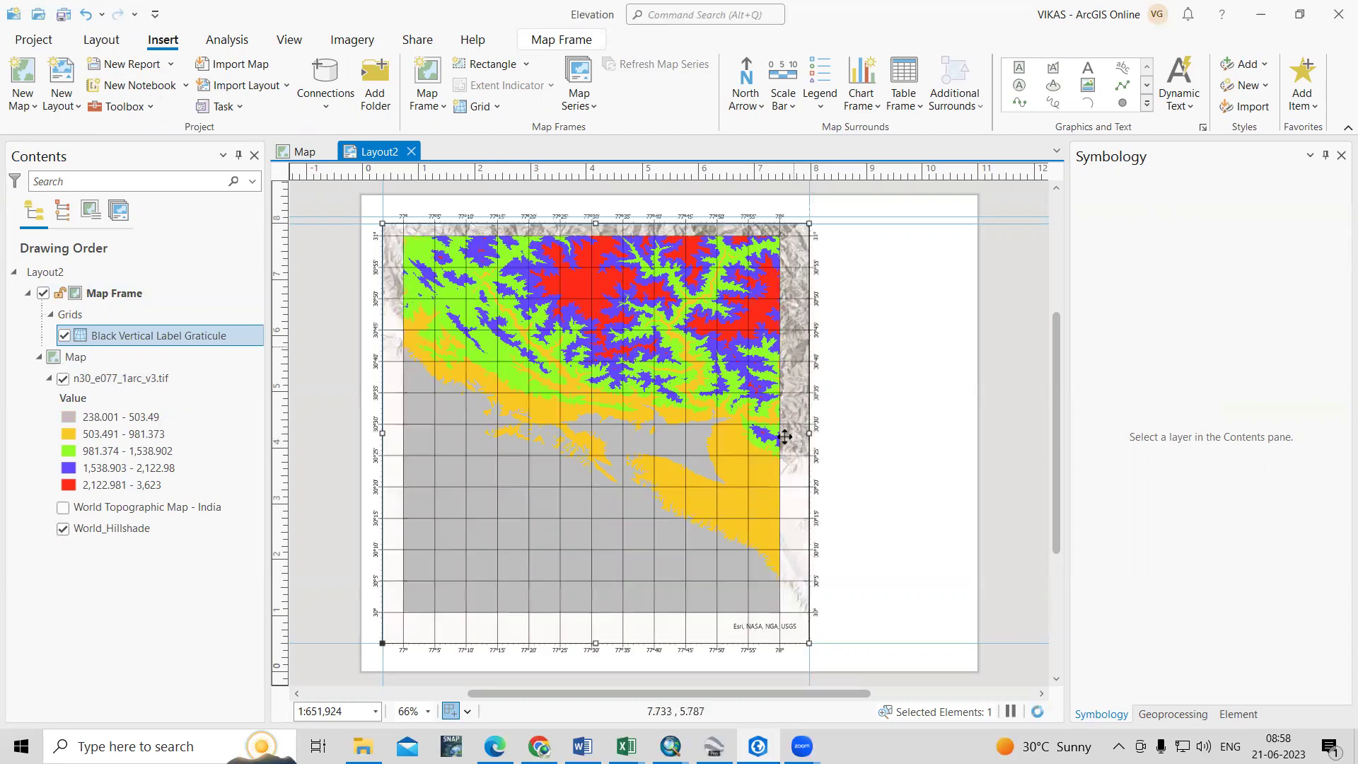
left_click_drag(595, 643, 596, 643)
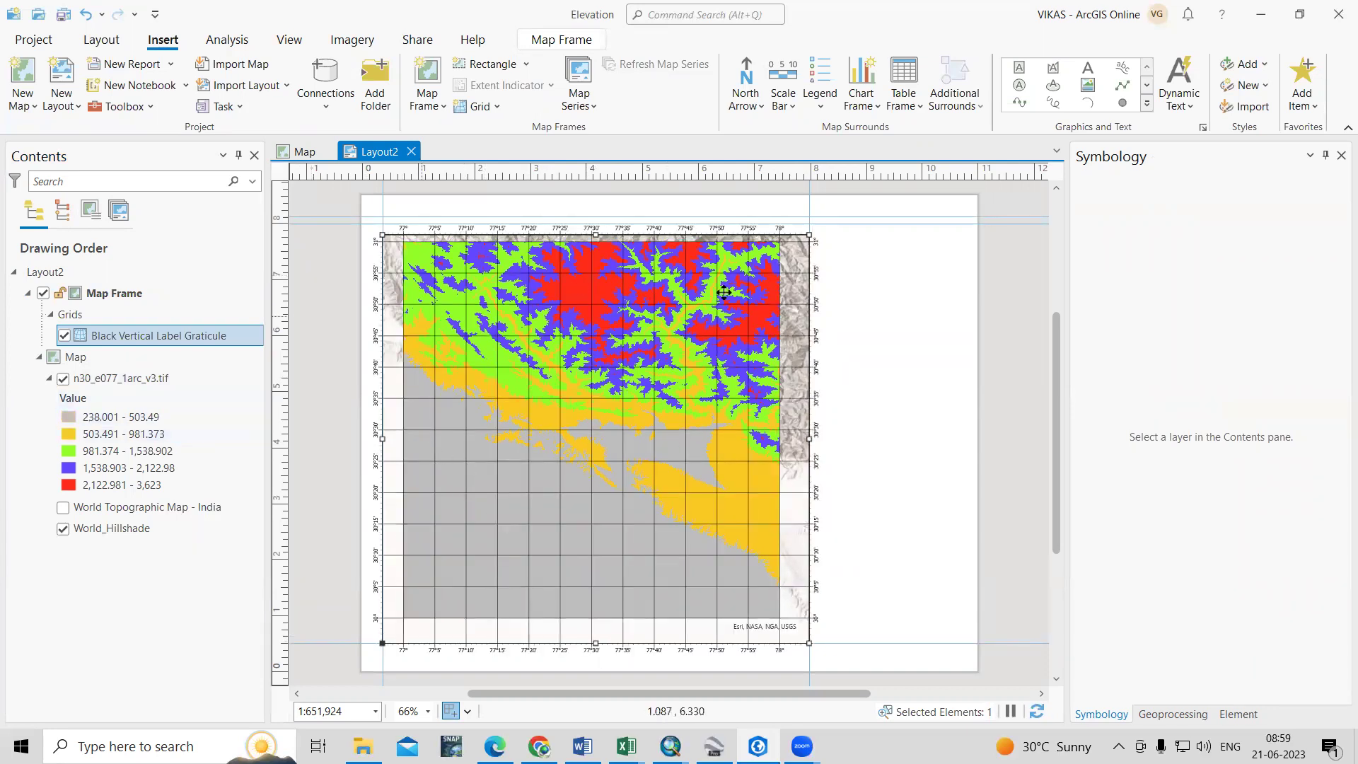
Step: Open the graticule's properties and review its general options, components, interval and label appearance settings
right_click(143, 341)
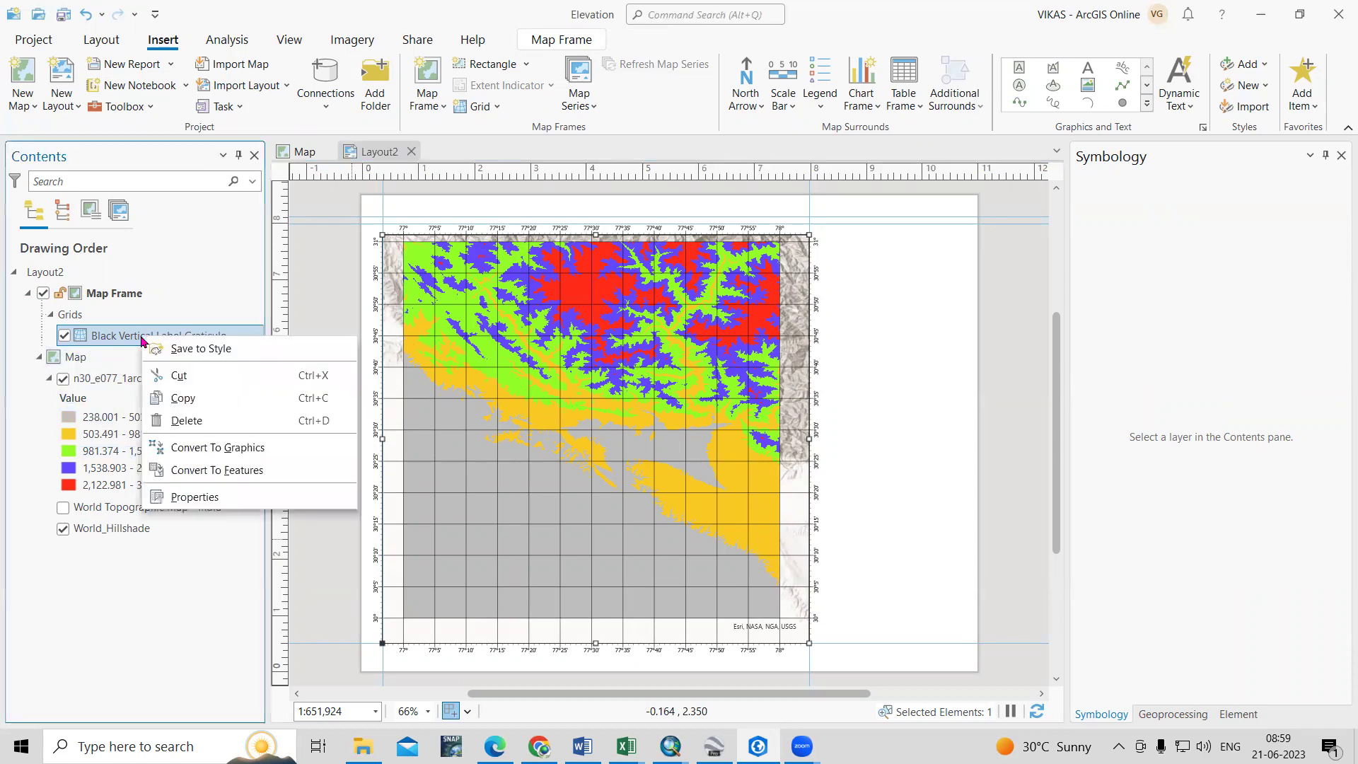
left_click(252, 501)
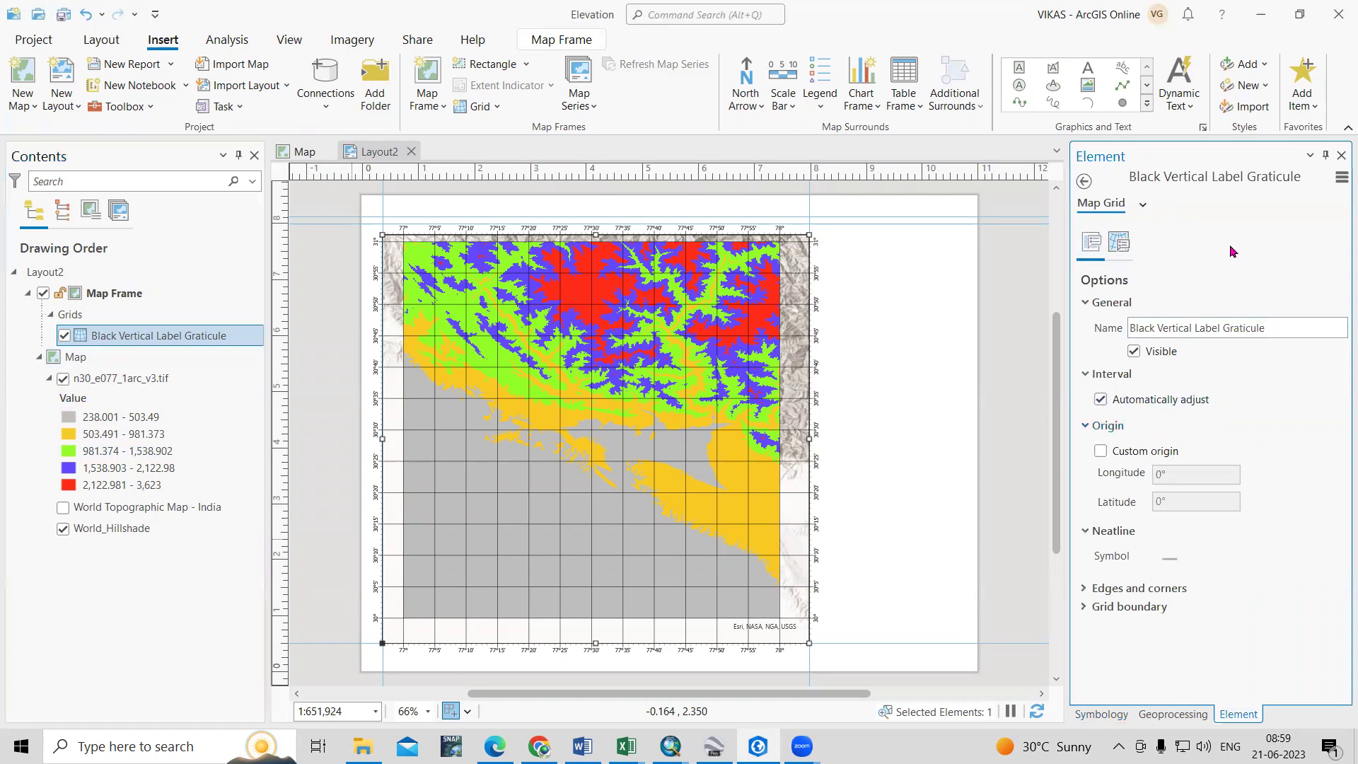
left_click(1142, 205)
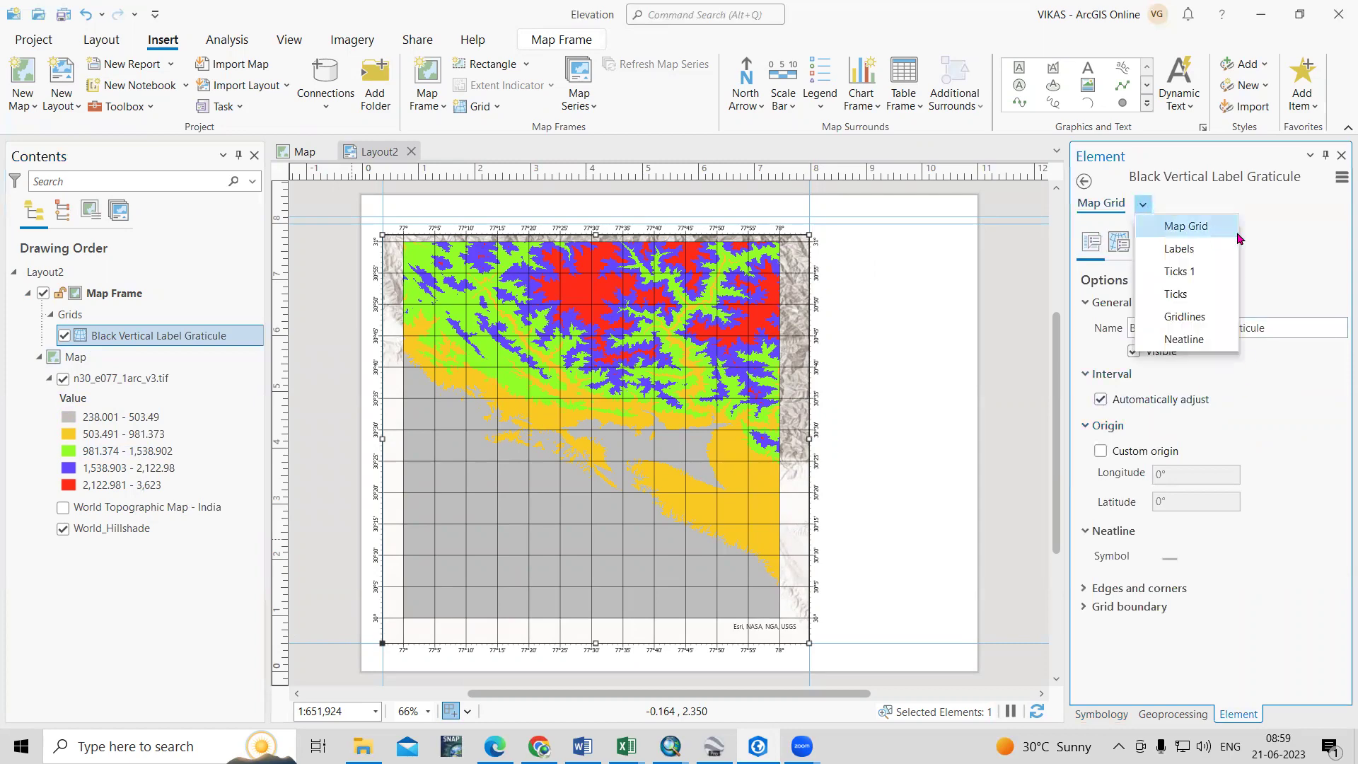
left_click(1312, 252)
left_click(1118, 242)
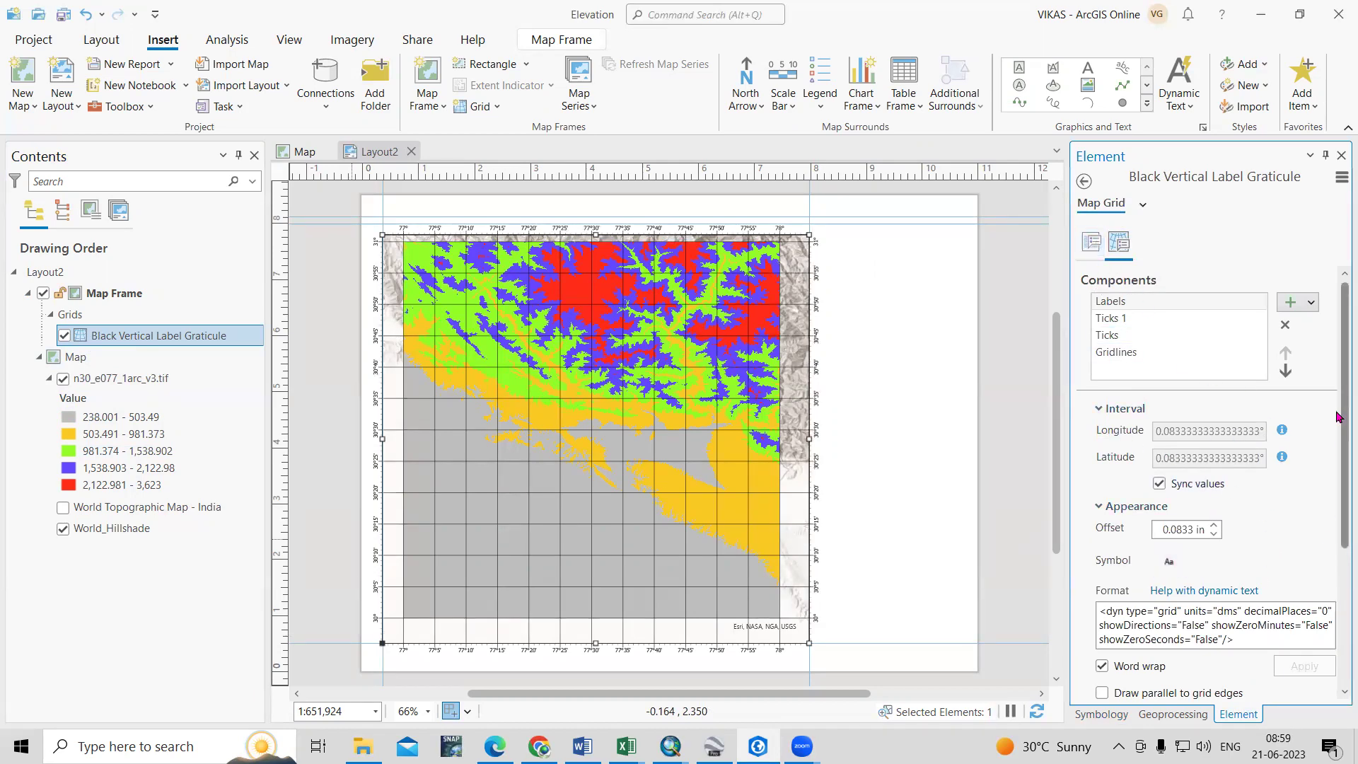
scroll(1337, 493, "down", 1)
scroll(1337, 493, "down", 1)
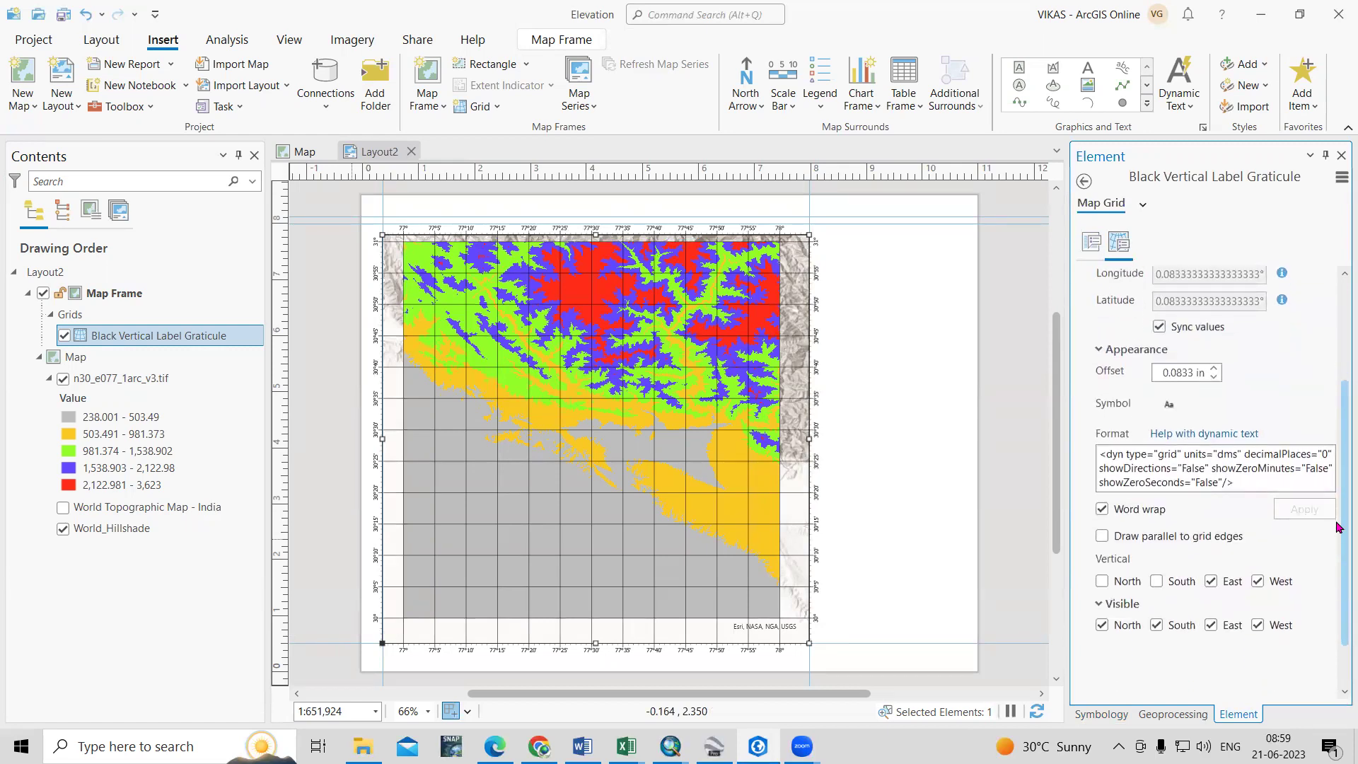
left_click_drag(1336, 525, 1337, 422)
left_click(1090, 243)
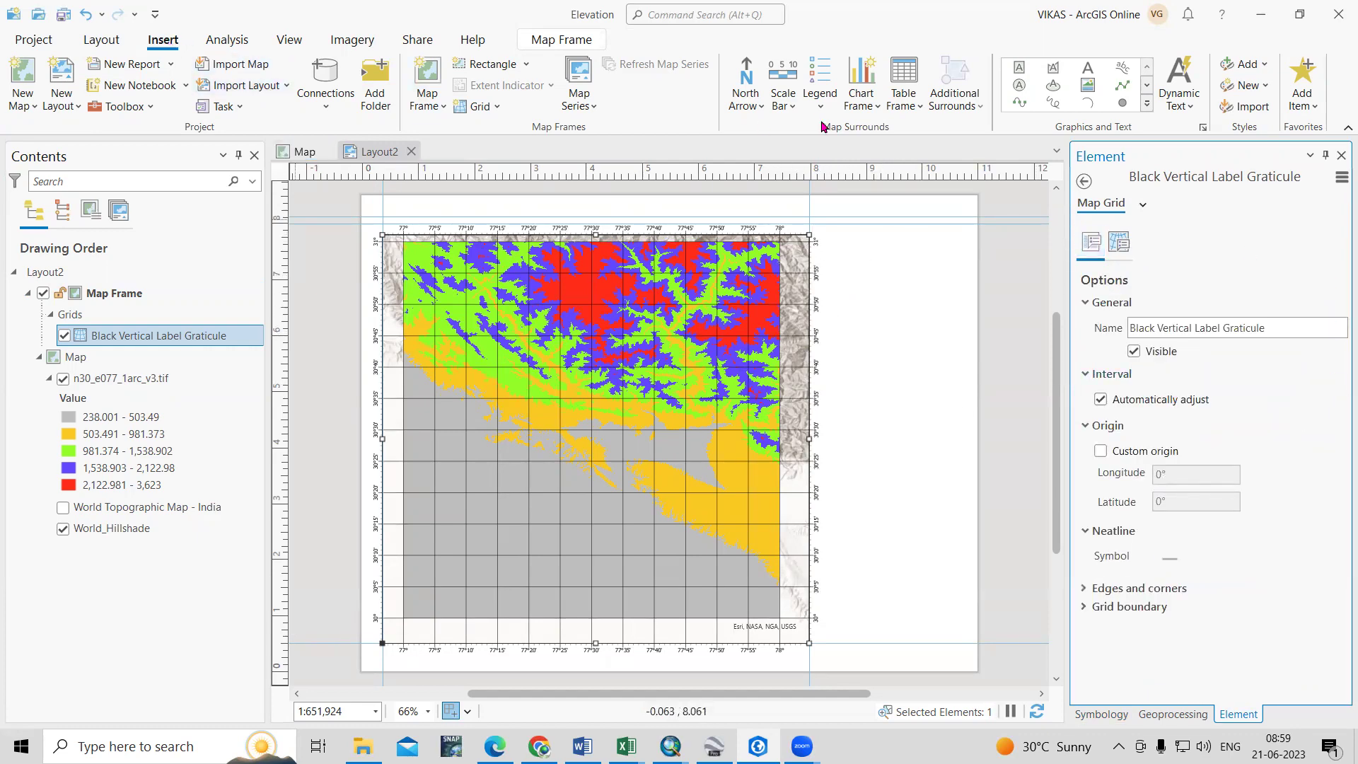
Step: Add a rectangular text box of about 2.25 by 0.81 in beside the map frame's upper right corner, reading "Elevation Map"
left_click(1019, 70)
left_click_drag(826, 234, 952, 280)
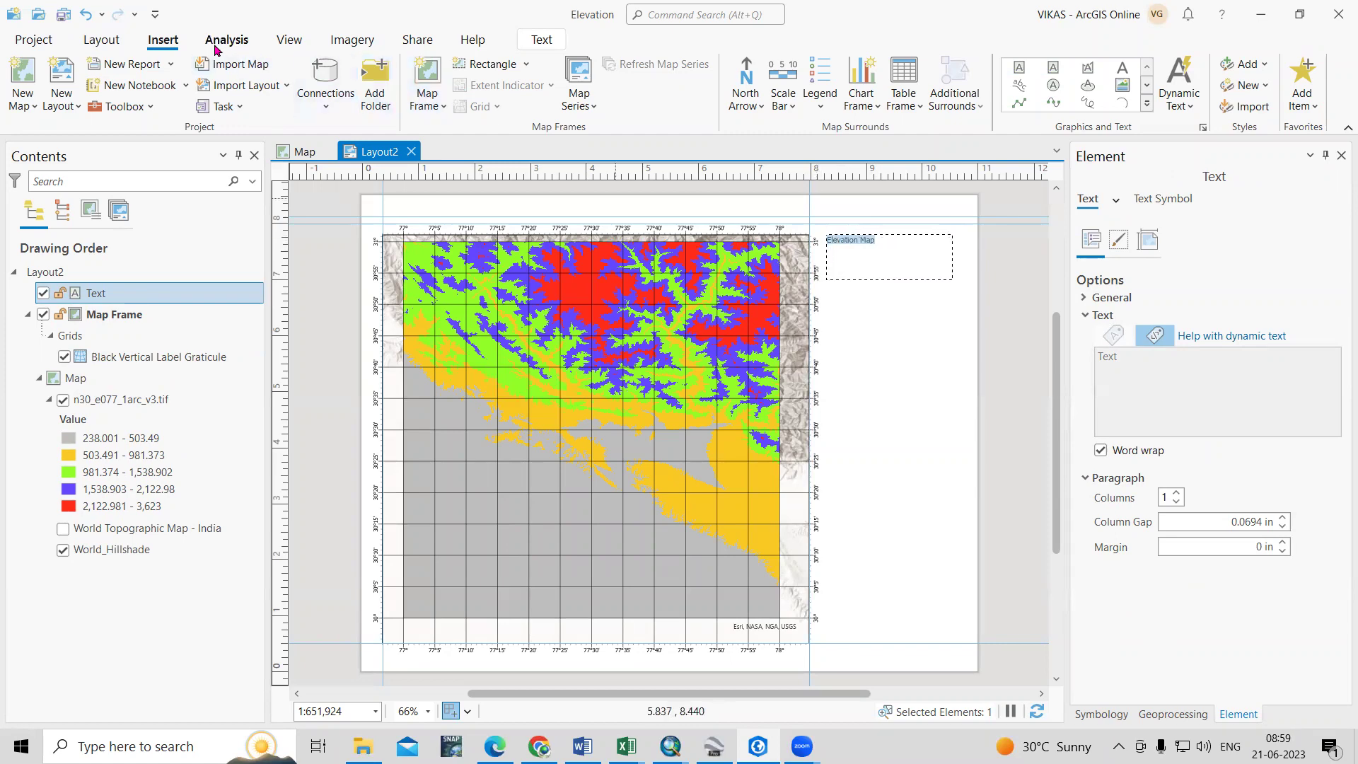
left_click(99, 39)
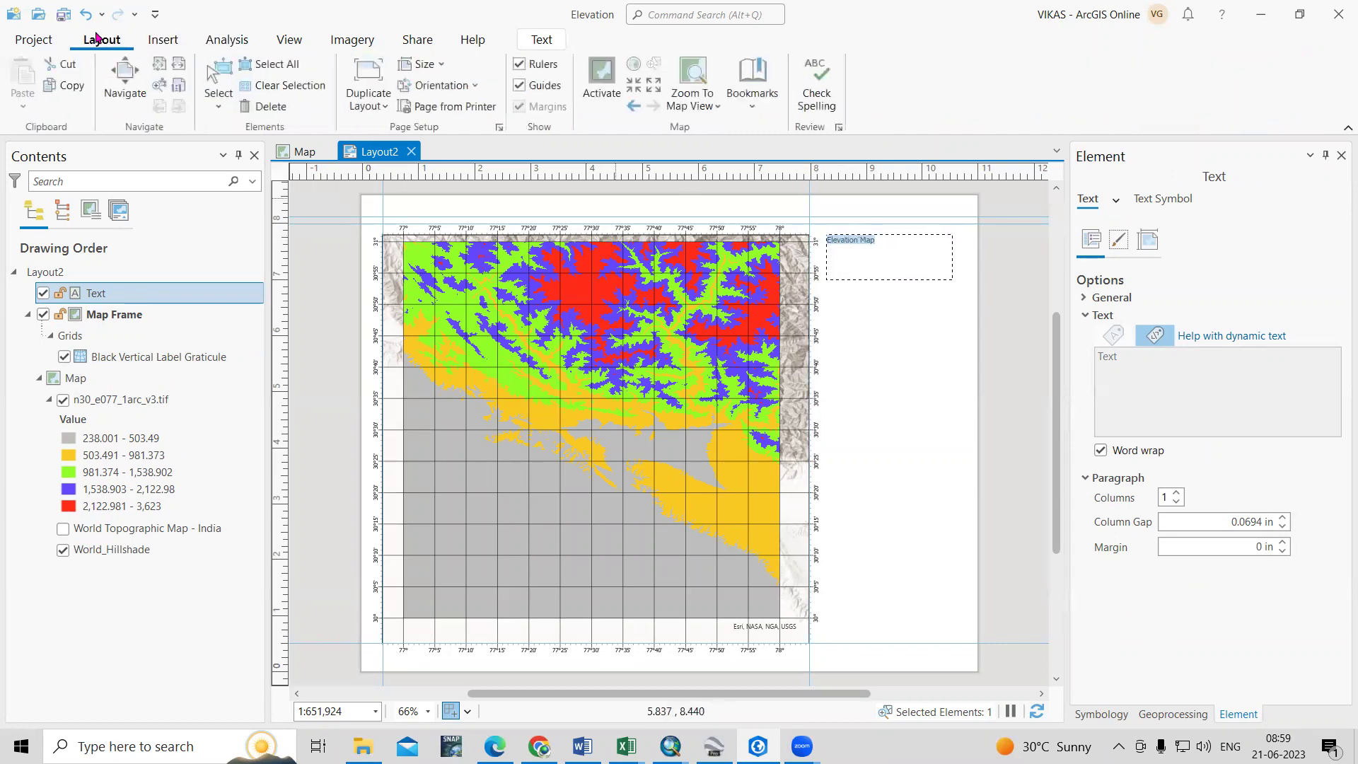
left_click(161, 39)
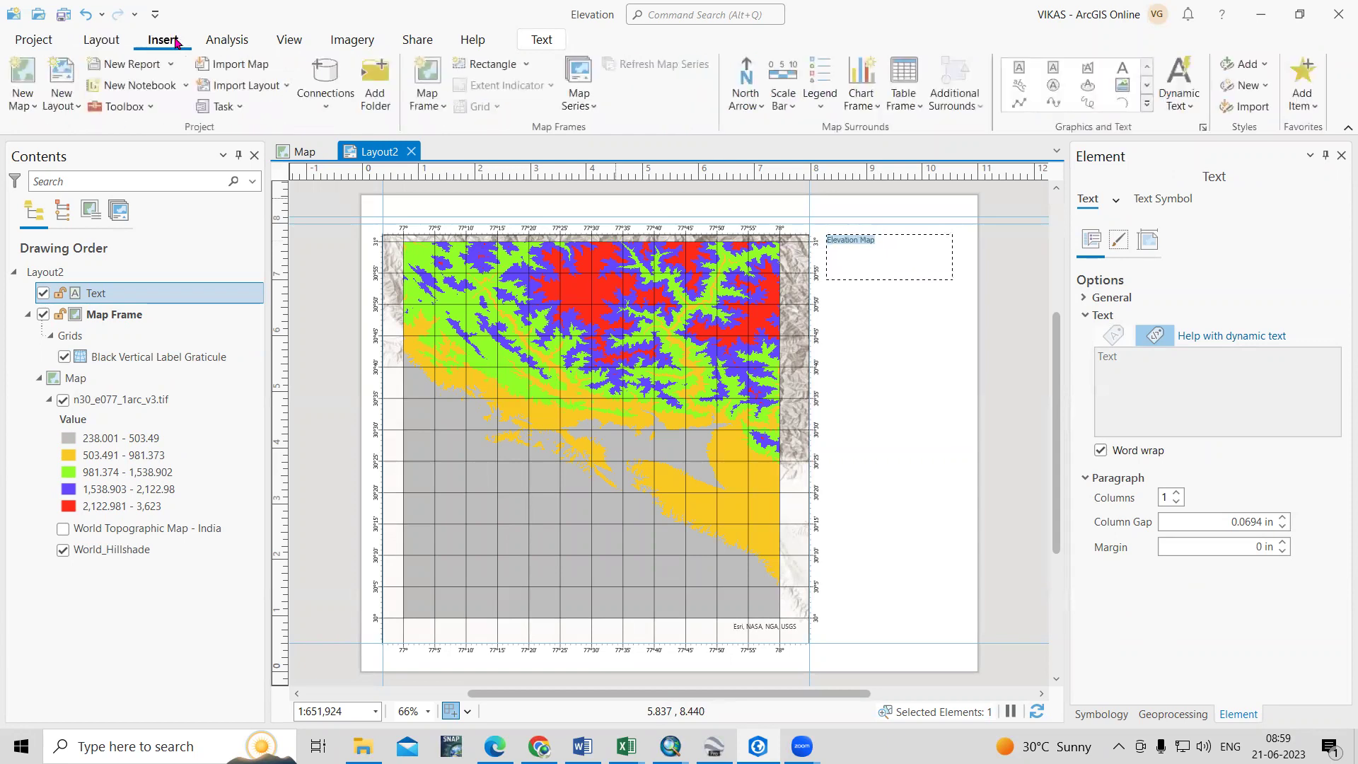
Step: Change the font of the selected "Elevation Map" text to Times New Roman
left_click(542, 41)
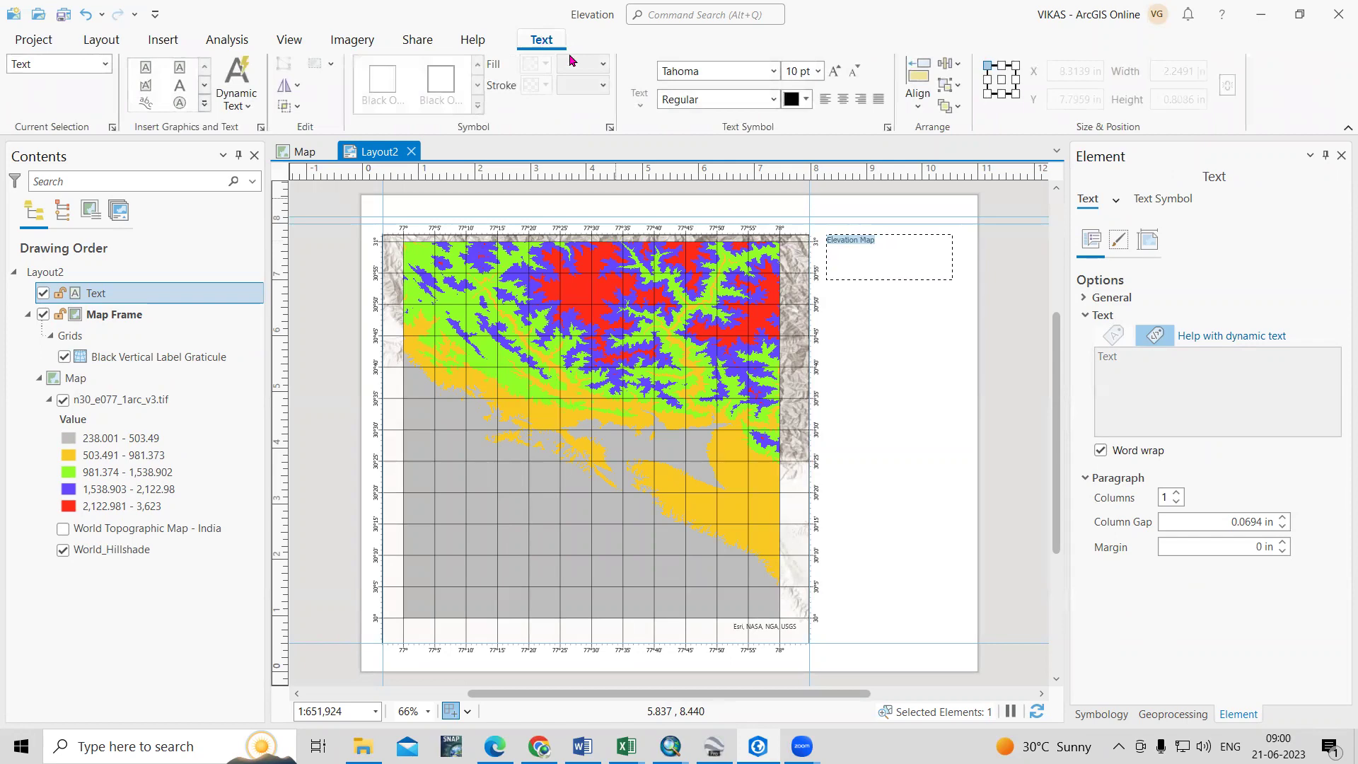
left_click(773, 72)
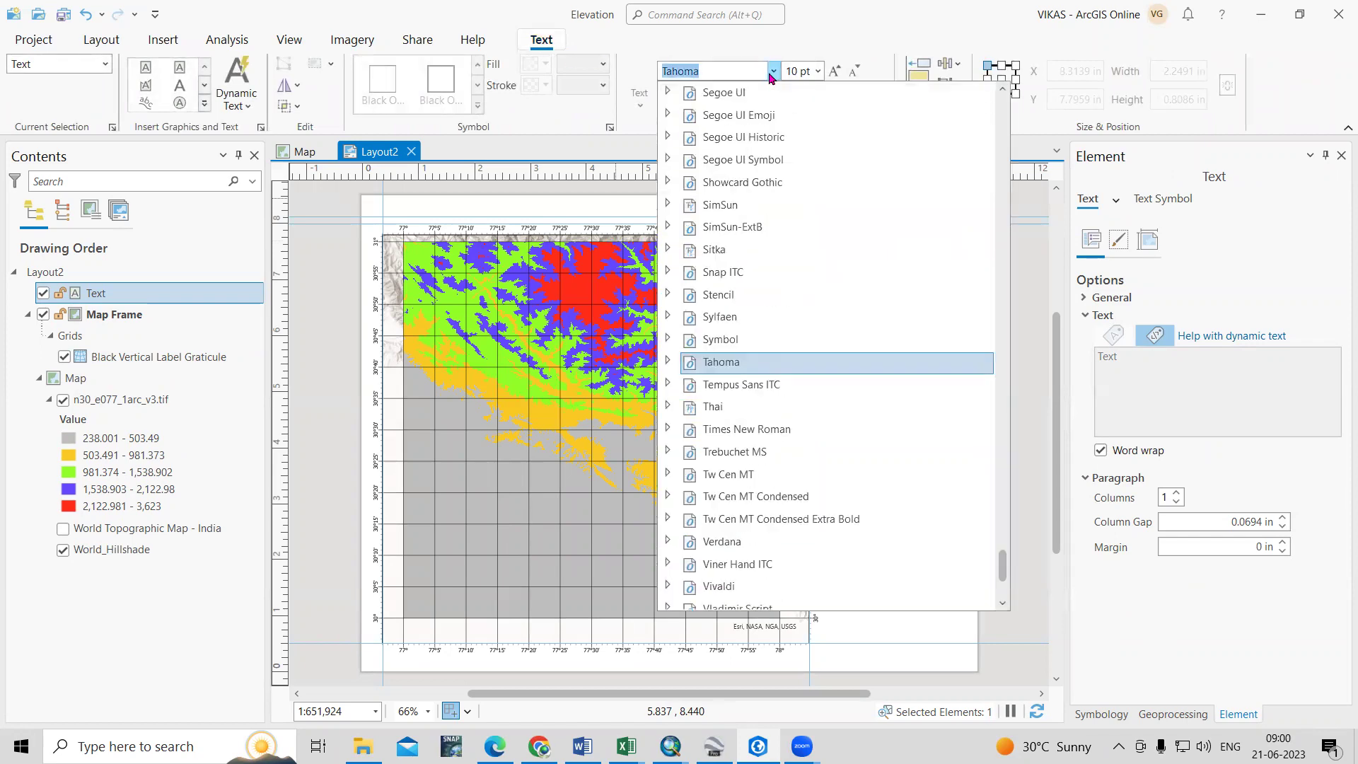
type("Y")
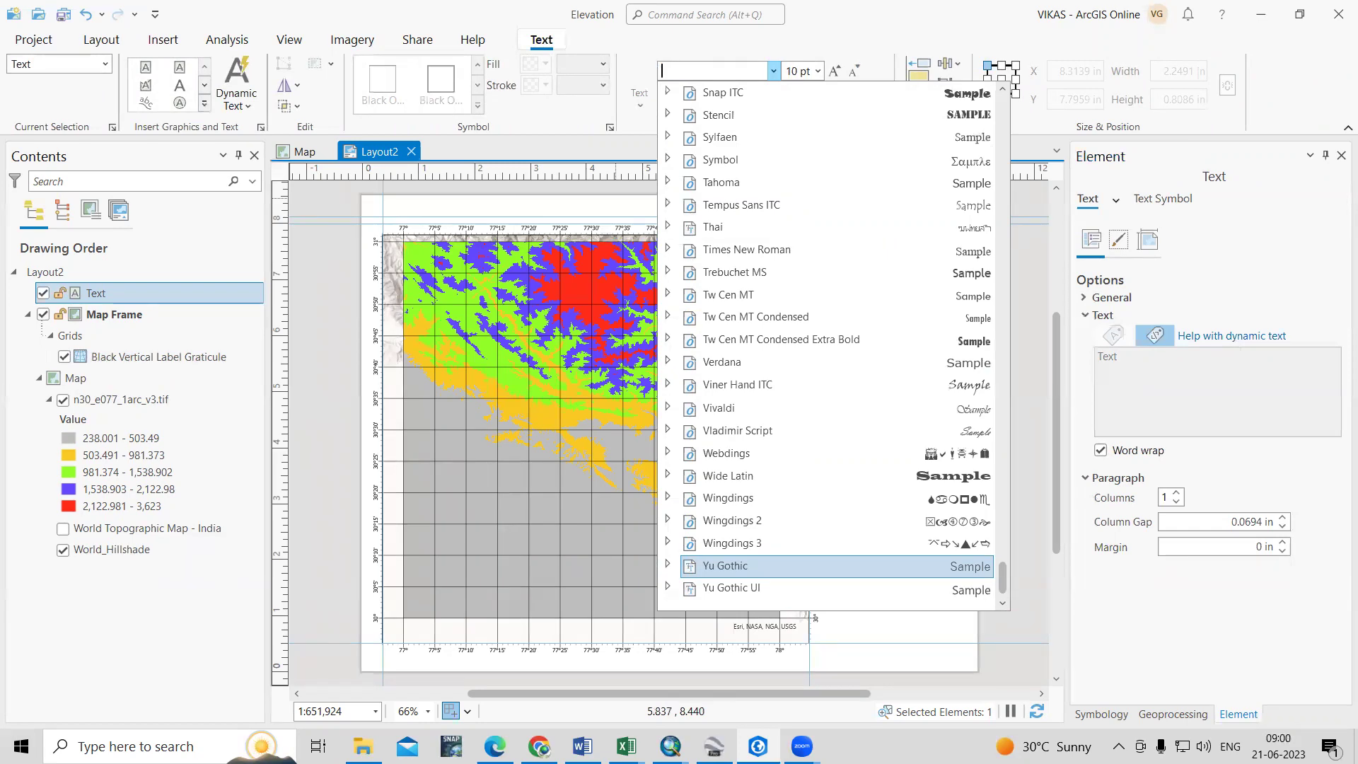
type("Times New Roman")
left_click(760, 121)
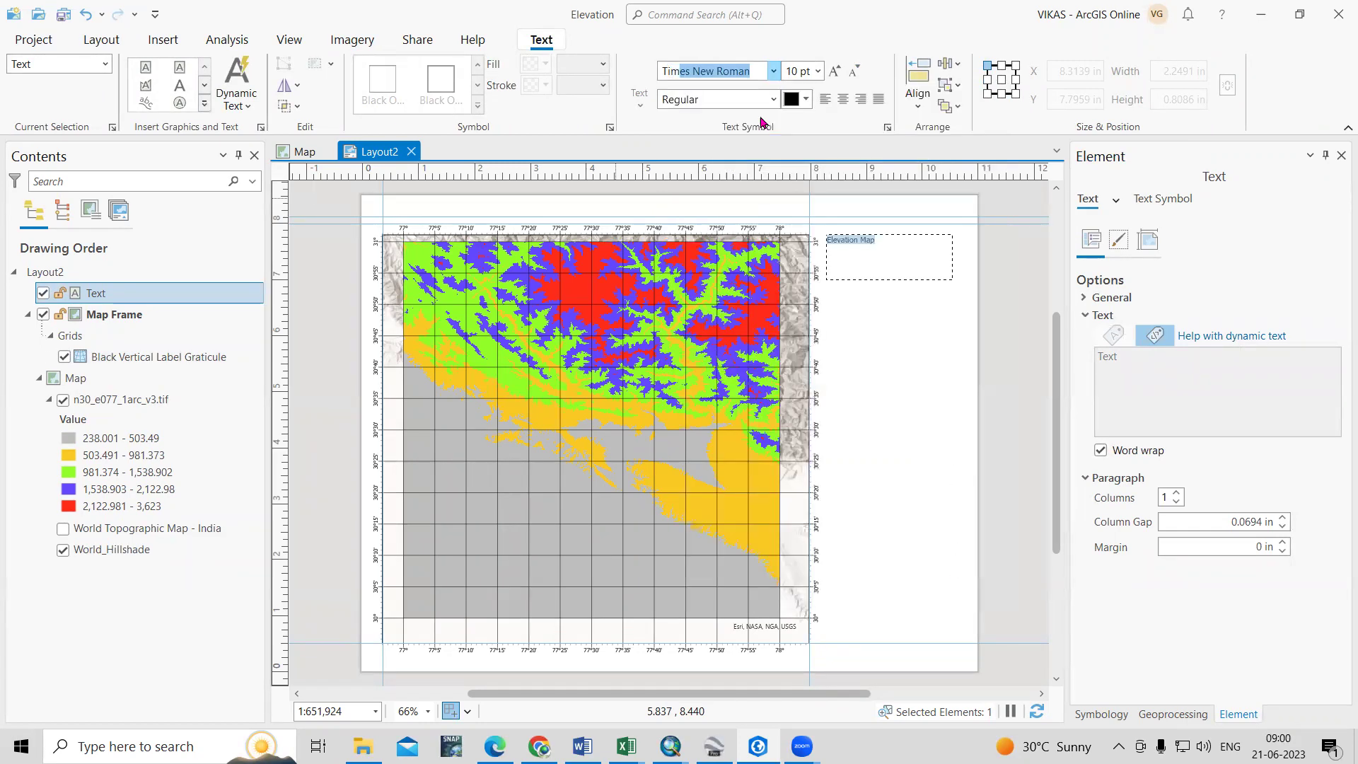
Step: Set the "Elevation Map" text to 24 pt and color it dark magenta
left_click(820, 71)
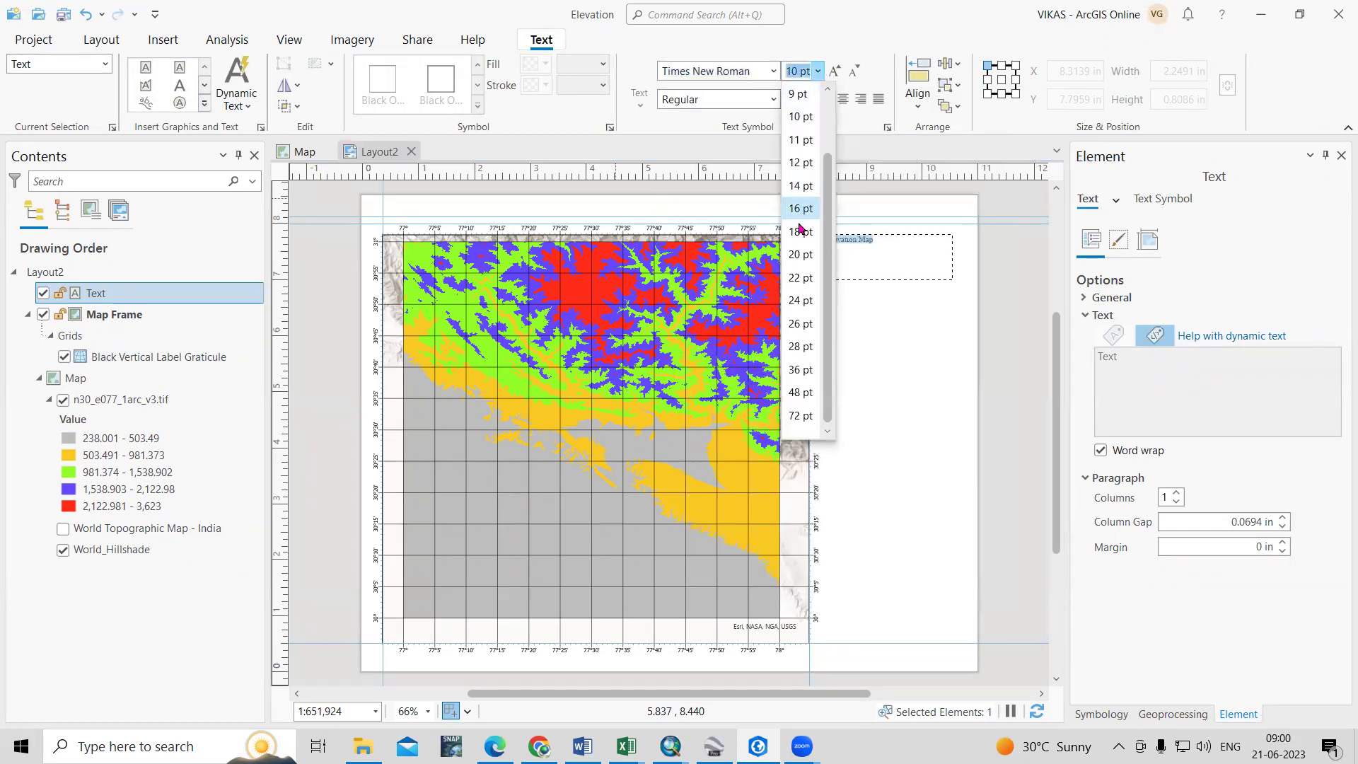
left_click(800, 278)
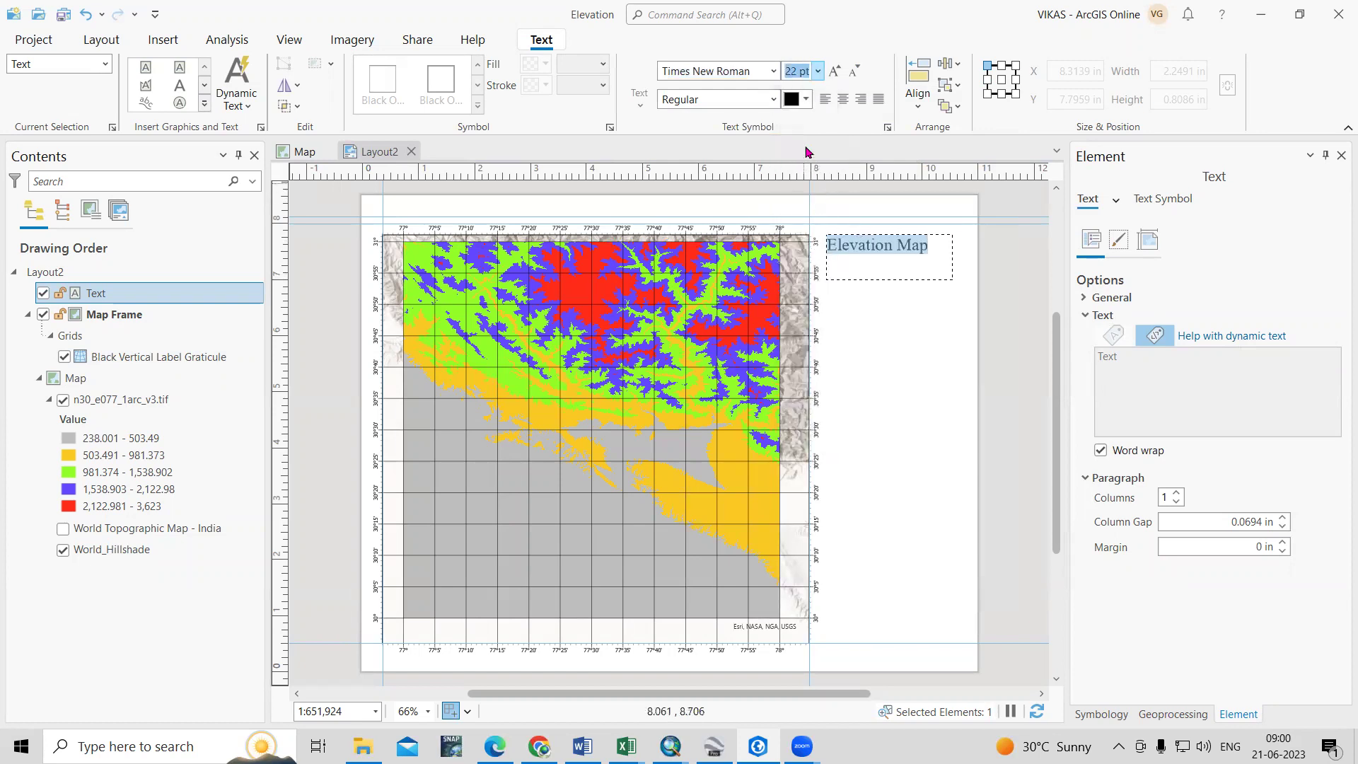
left_click(805, 99)
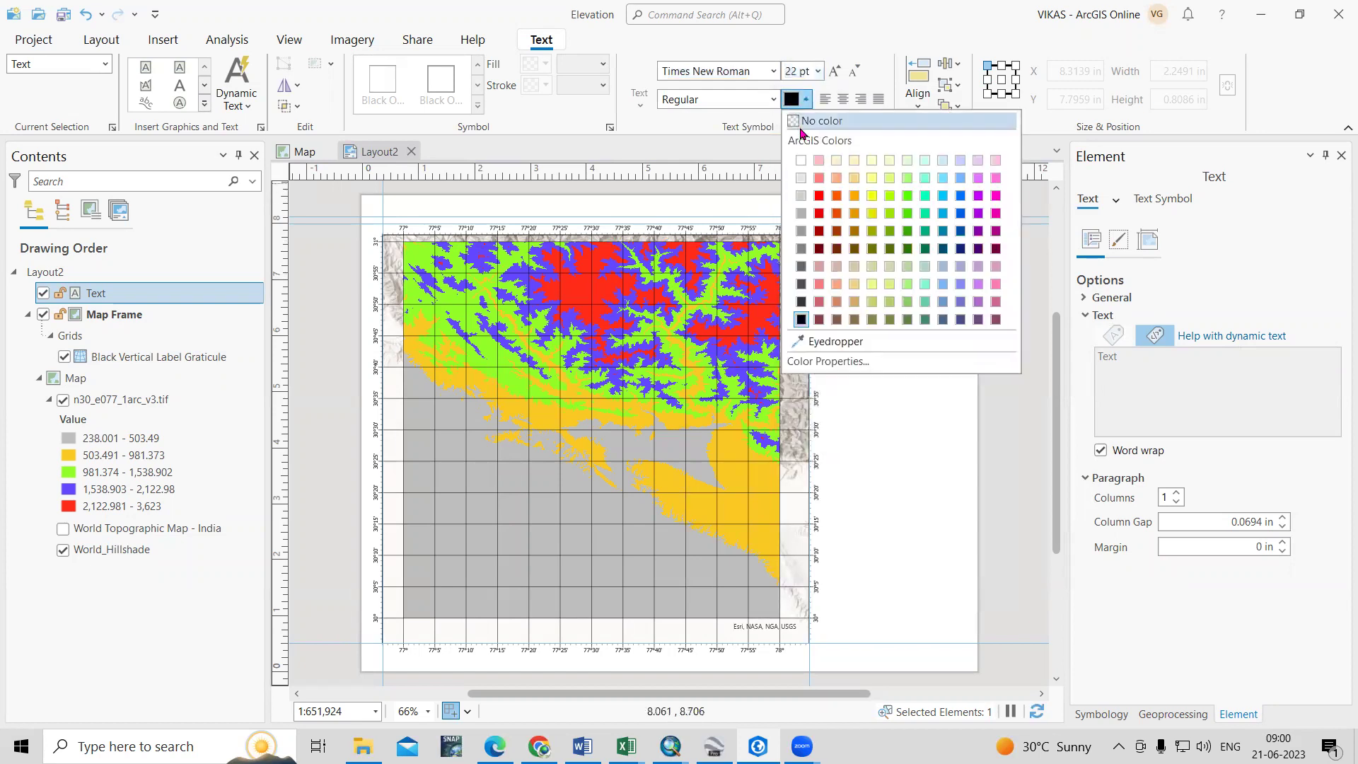
left_click(995, 249)
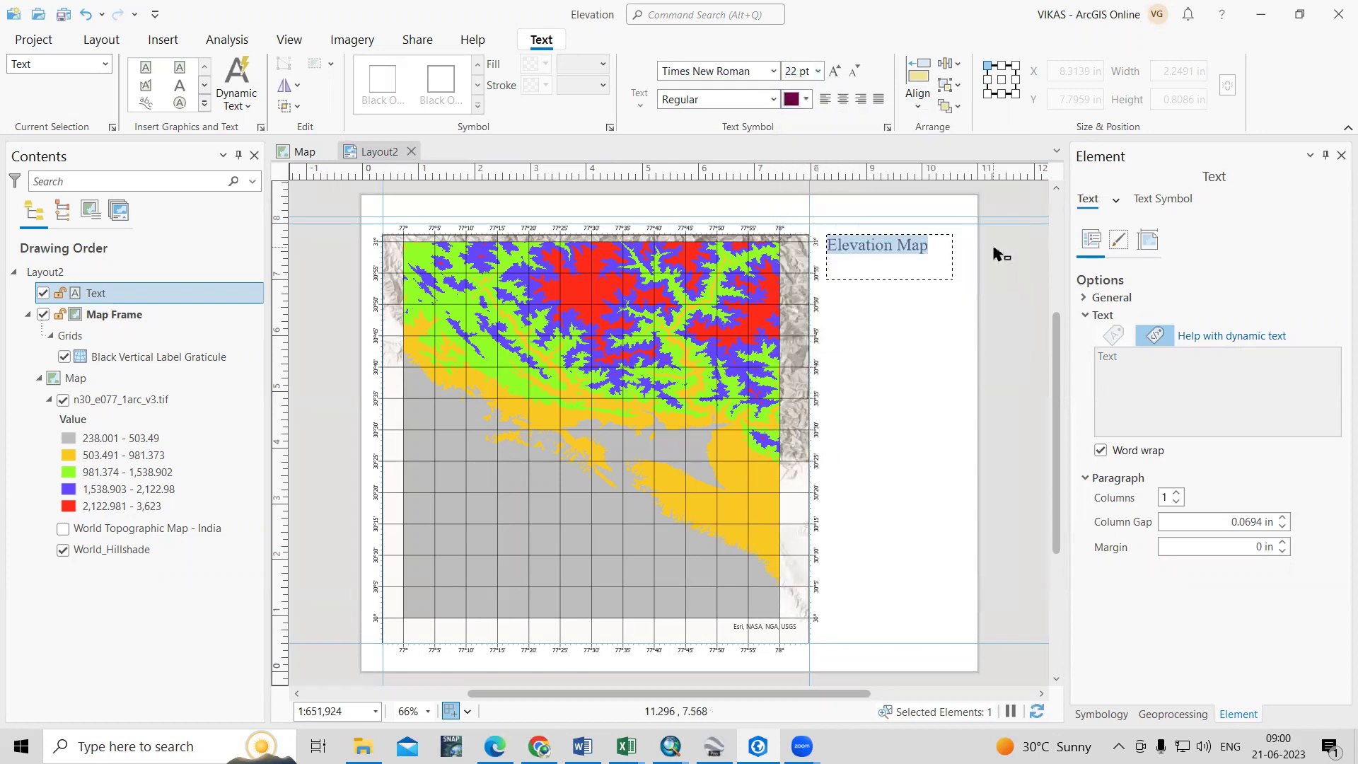
left_click(818, 72)
left_click(802, 302)
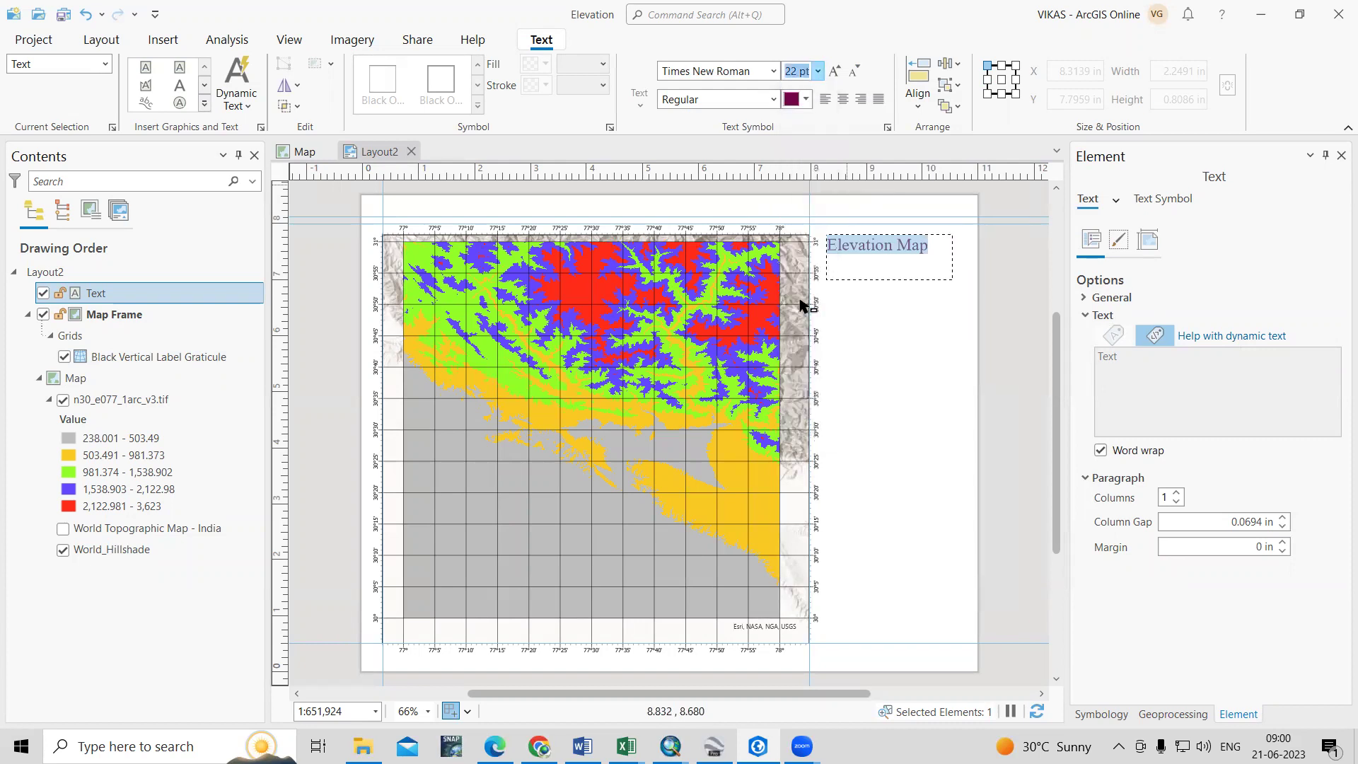
left_click(881, 271)
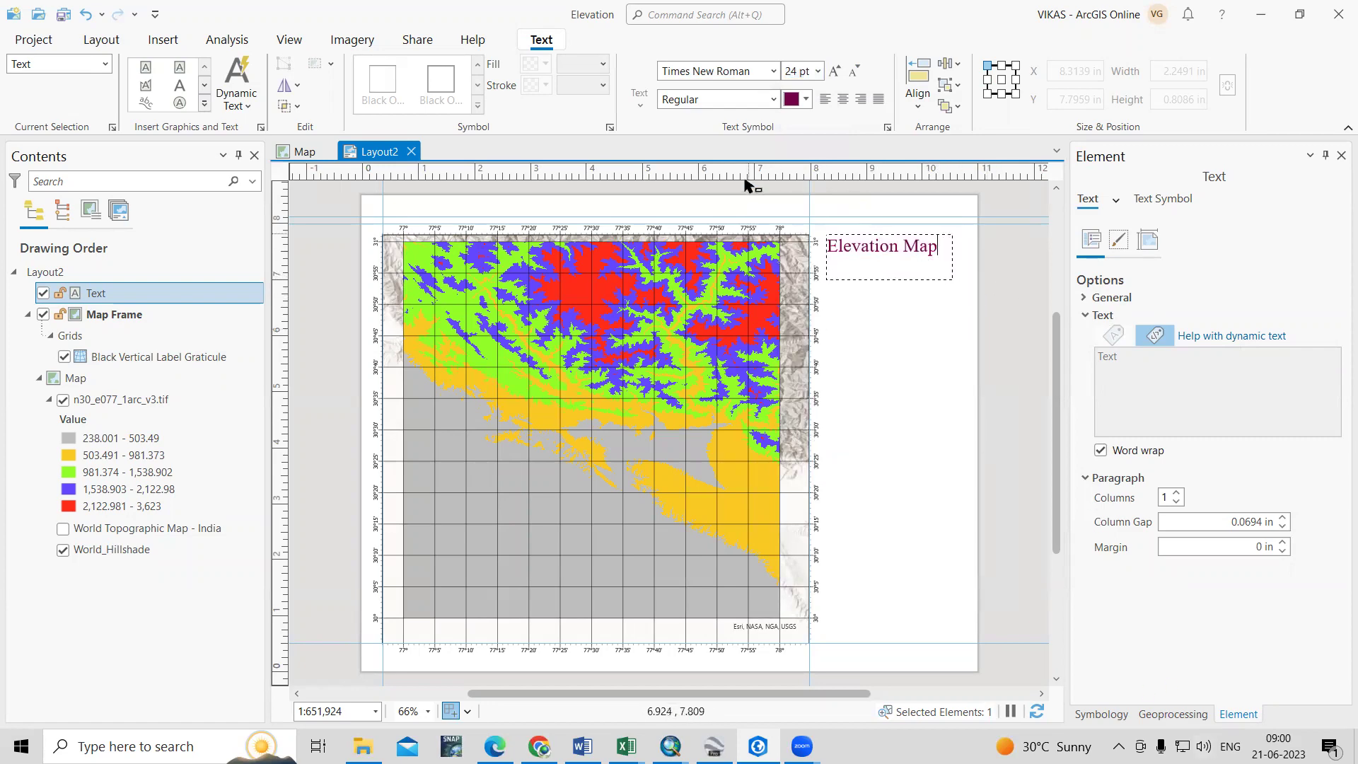
left_click(162, 40)
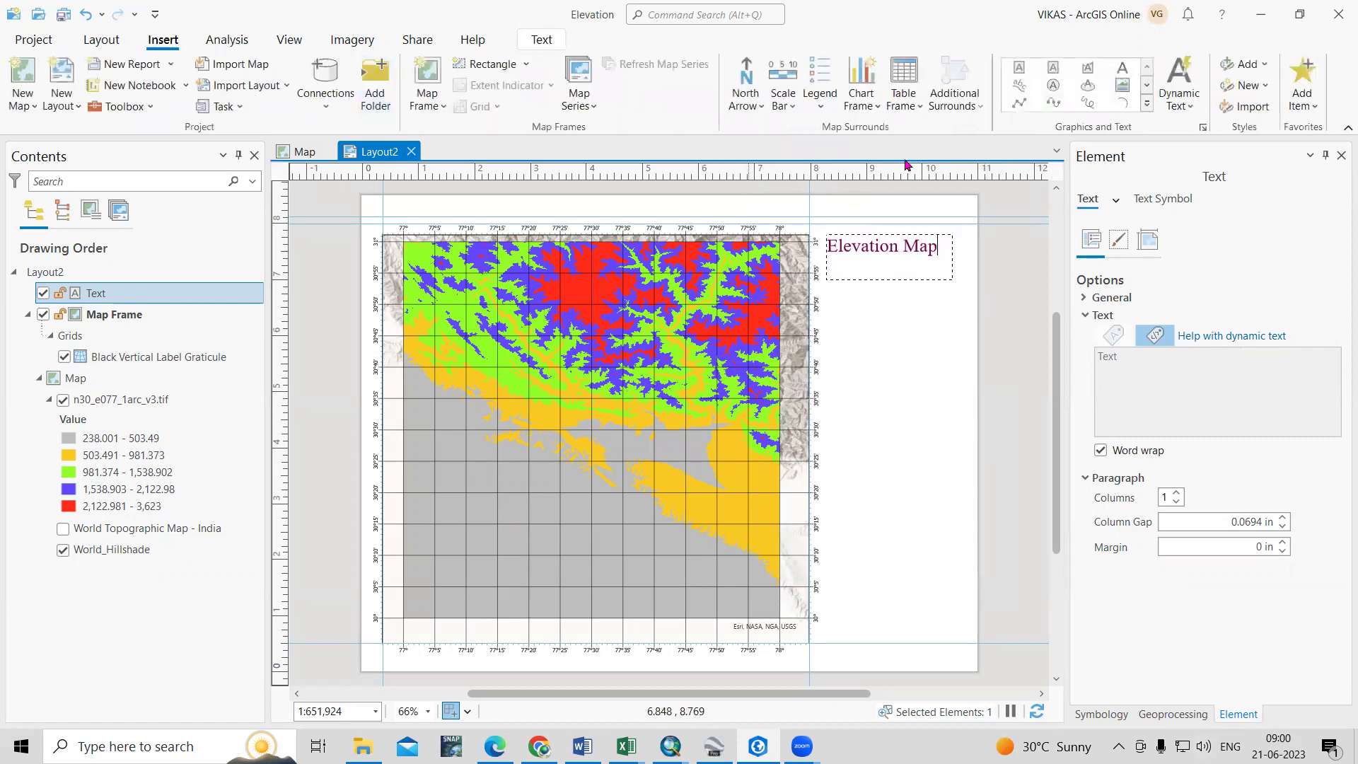
Step: Reduce the height of the "Elevation Map" text box and move it slightly down and away from the map frame
left_click(176, 294)
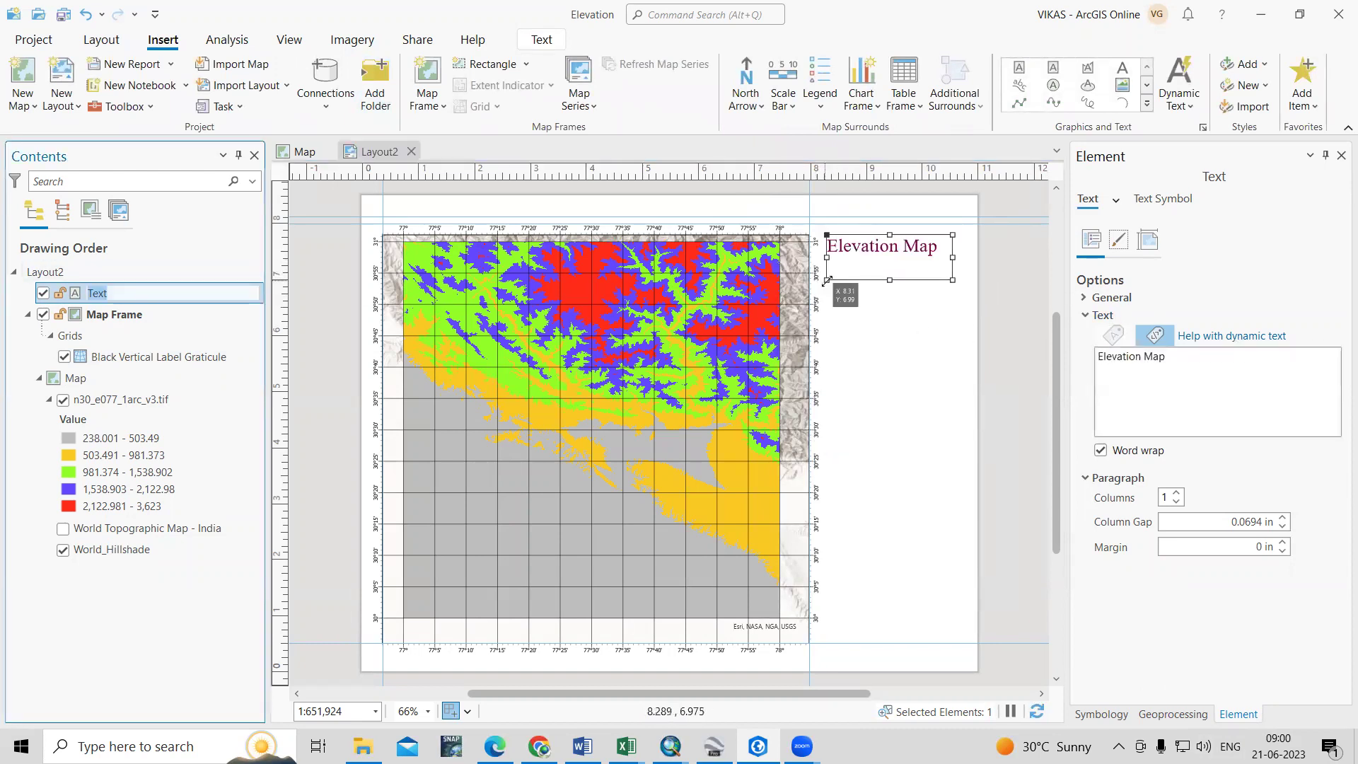
left_click(43, 293)
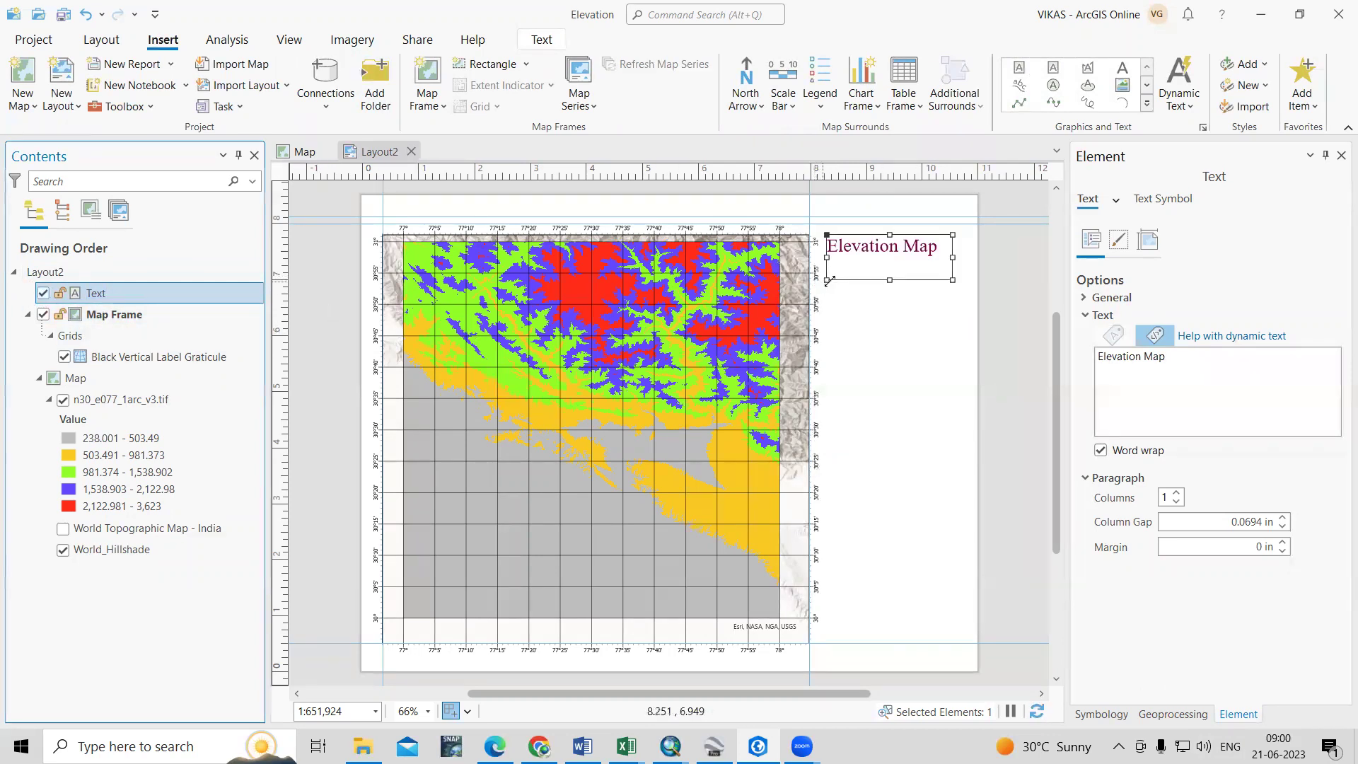
left_click_drag(827, 280, 898, 267)
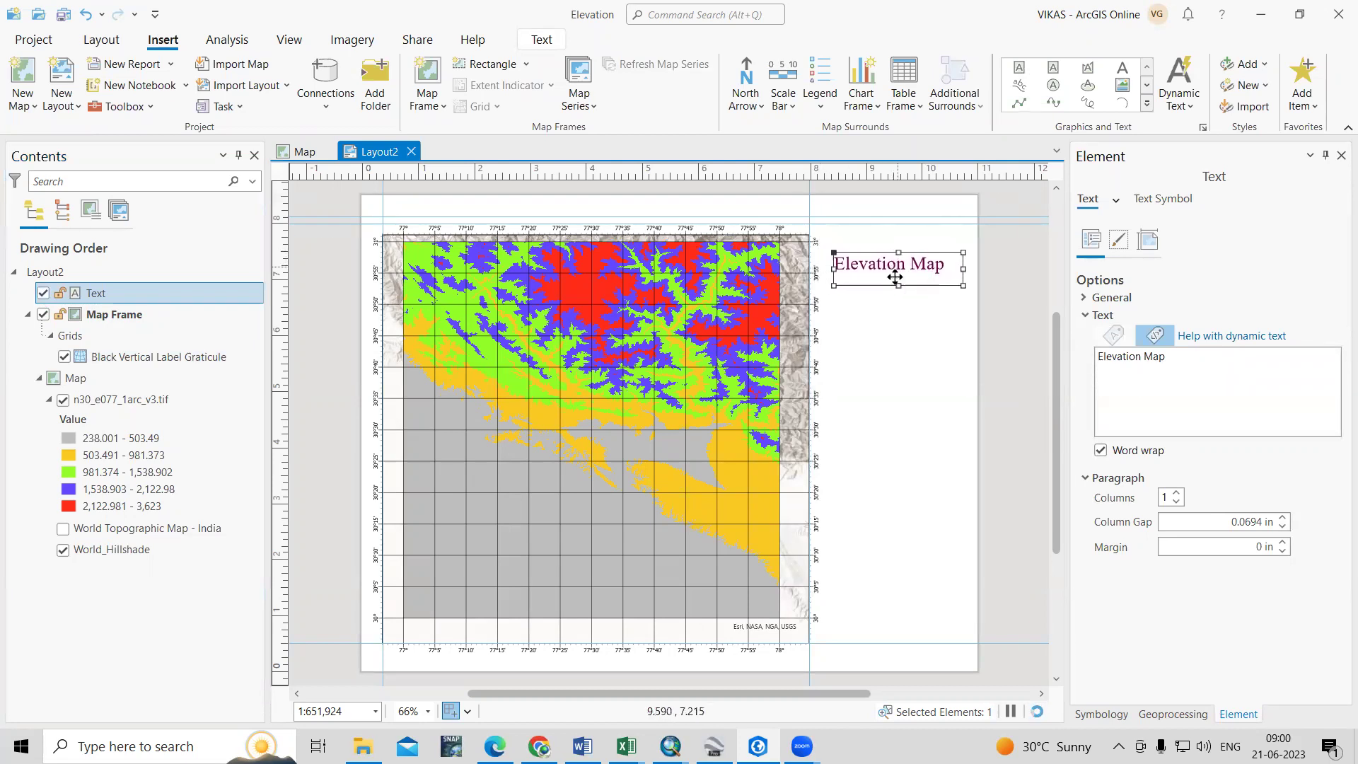
left_click(1018, 375)
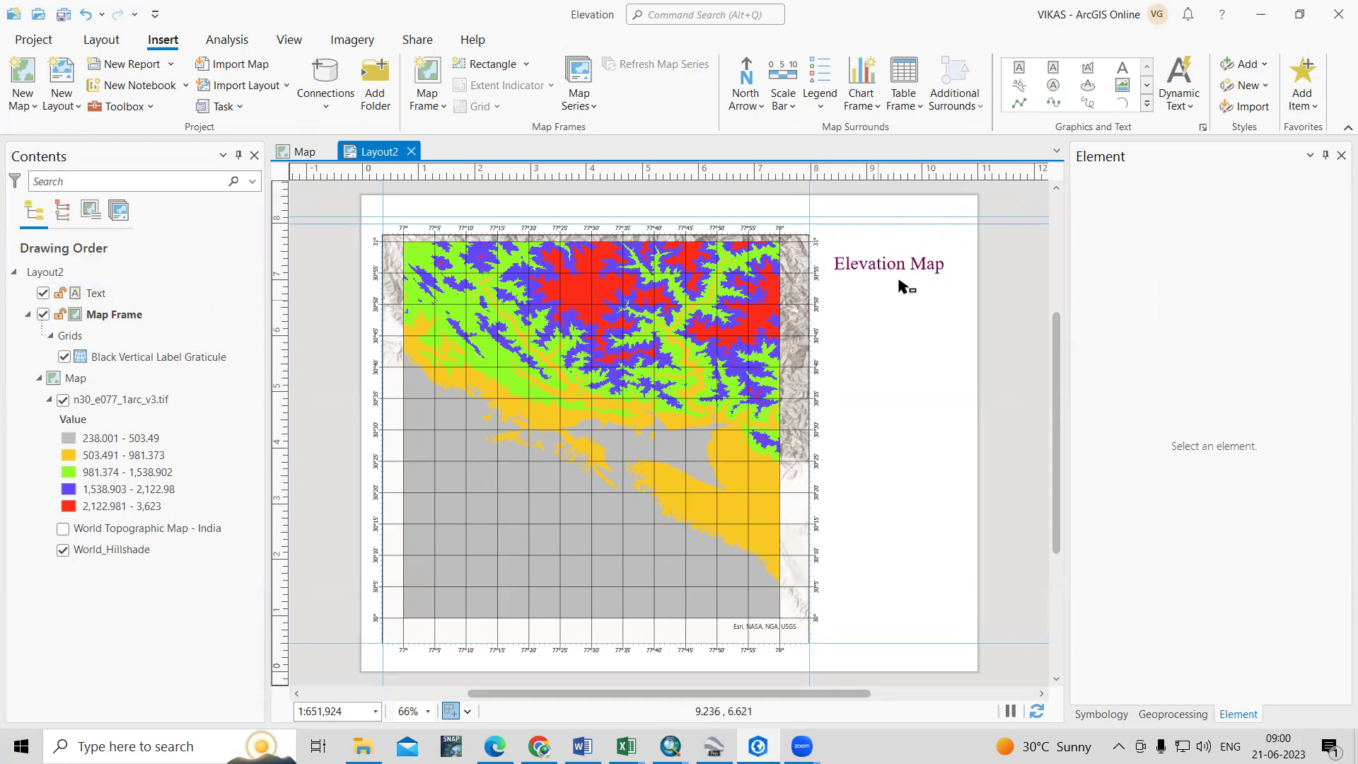
left_click(891, 274)
left_click_drag(965, 292, 972, 290)
left_click(853, 325)
Step: Add a compass-rose north arrow with N, E, S and W letters beneath the "Elevation Map" title
left_click(746, 107)
left_click(773, 535)
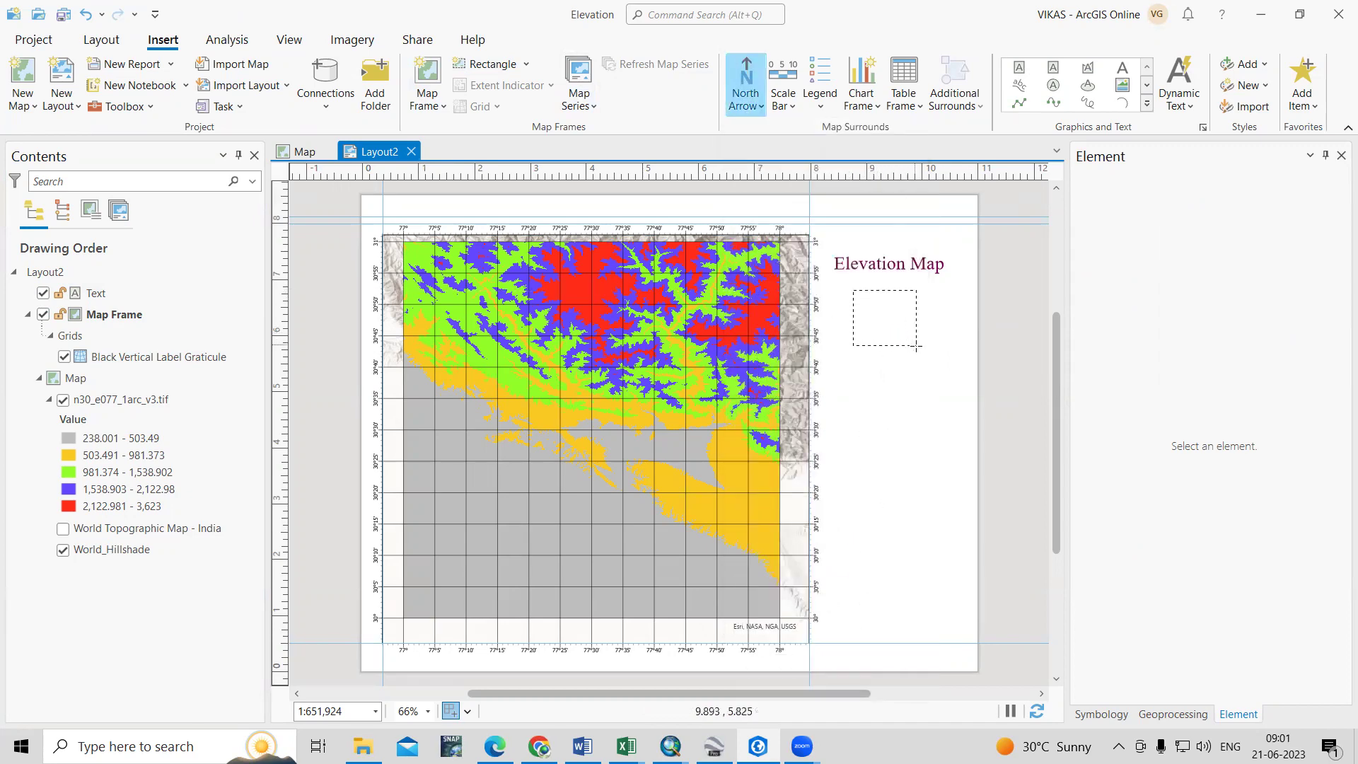
left_click(917, 348)
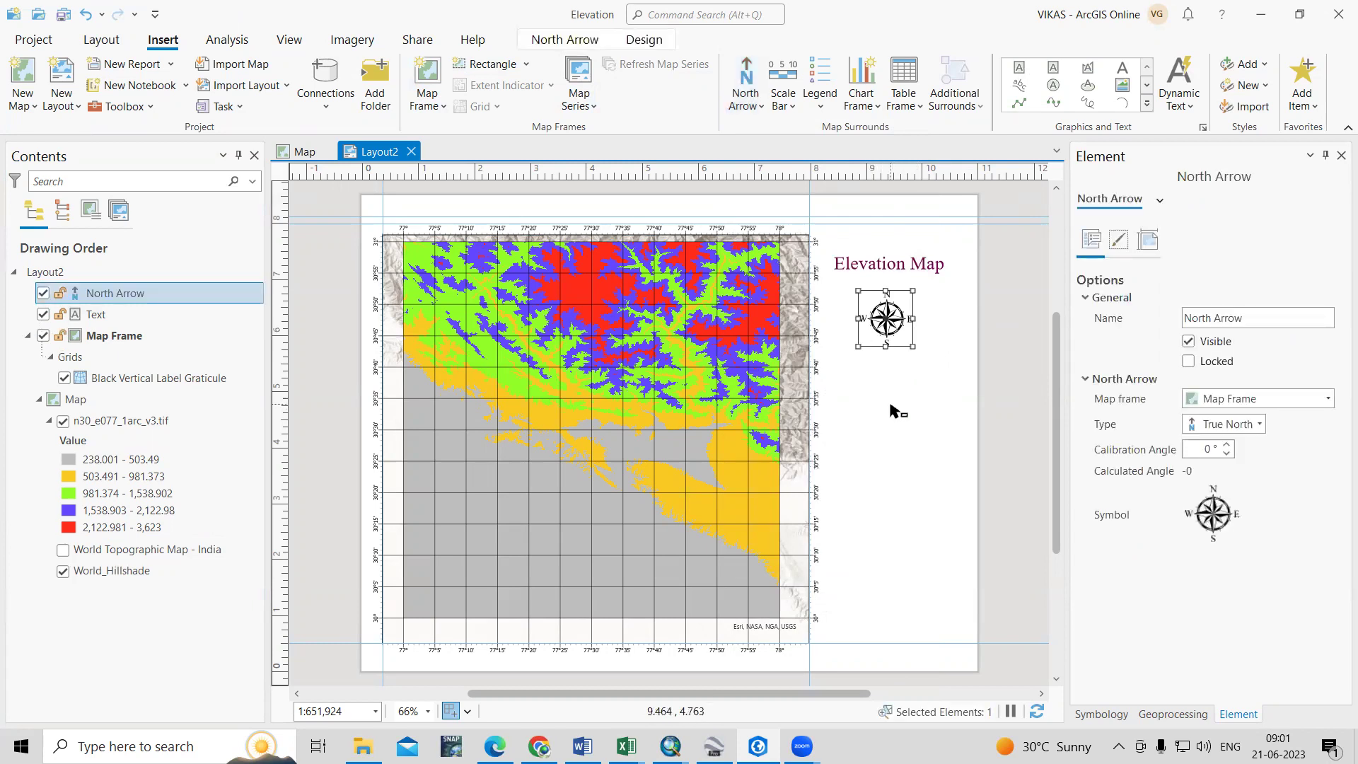
Step: Insert a Legend 1 style legend for the elevation raster below the north arrow
left_click(105, 422)
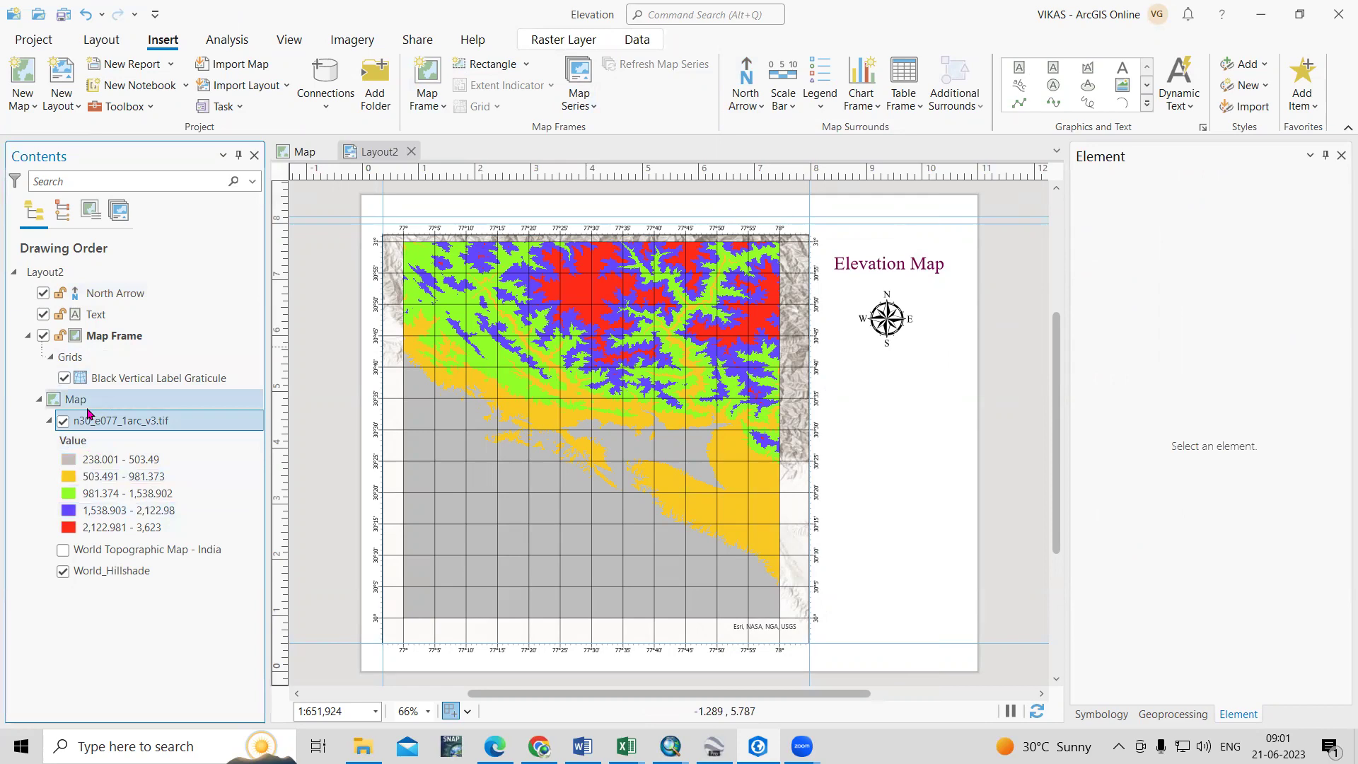
left_click(784, 108)
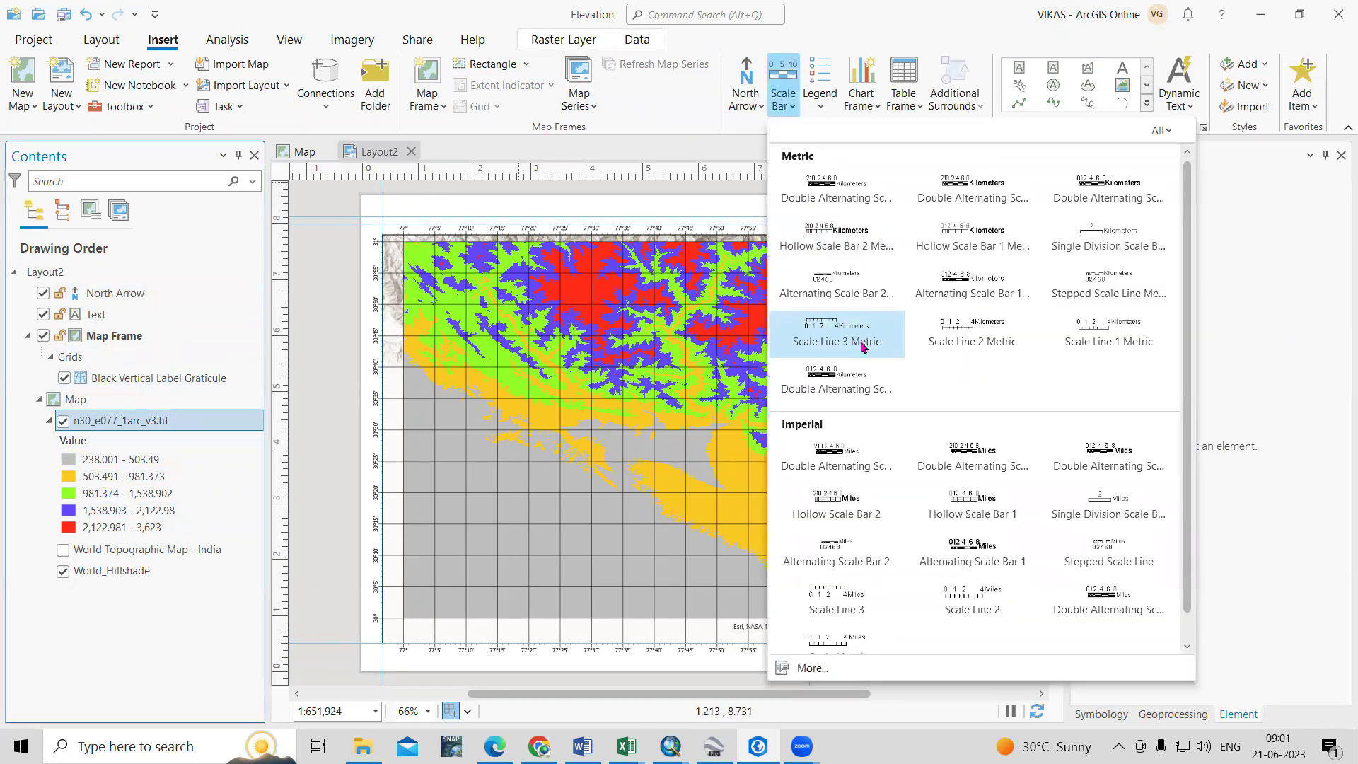
left_click(826, 102)
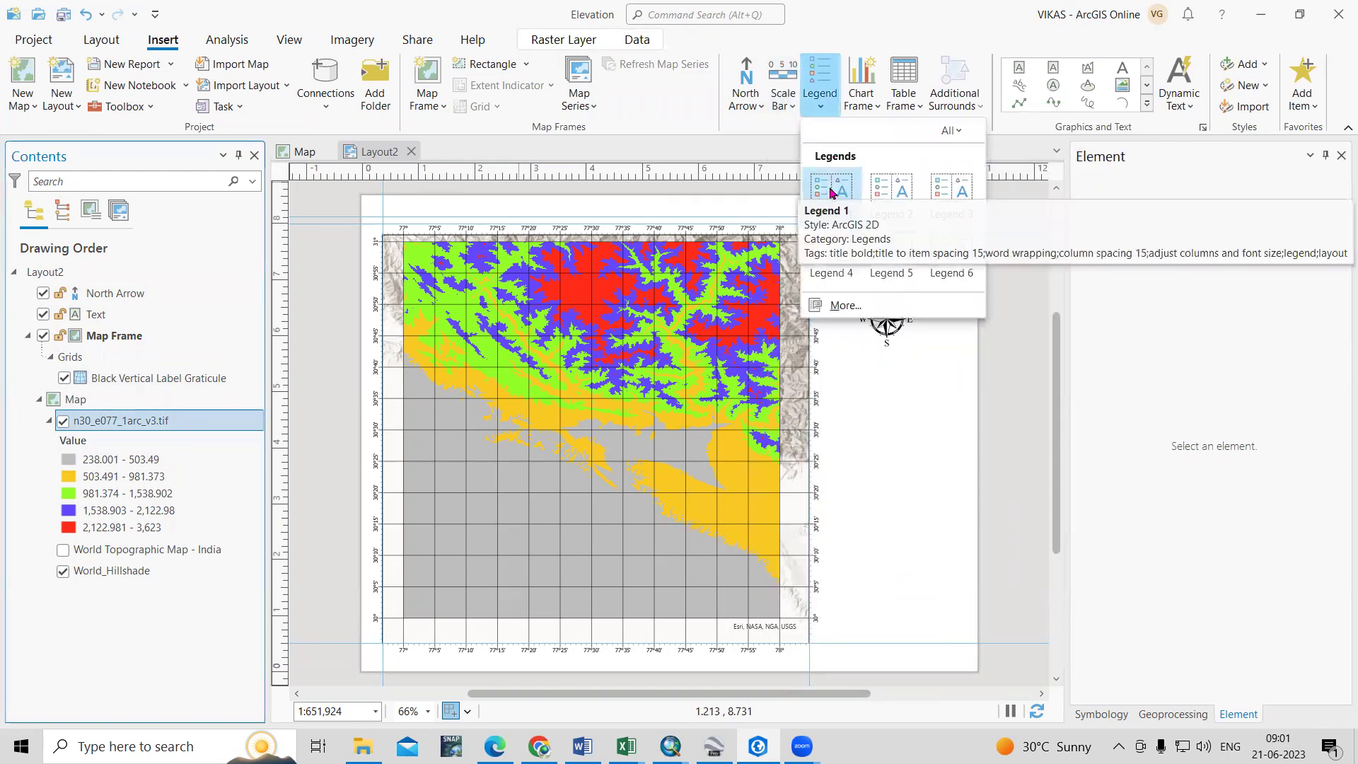
left_click(833, 205)
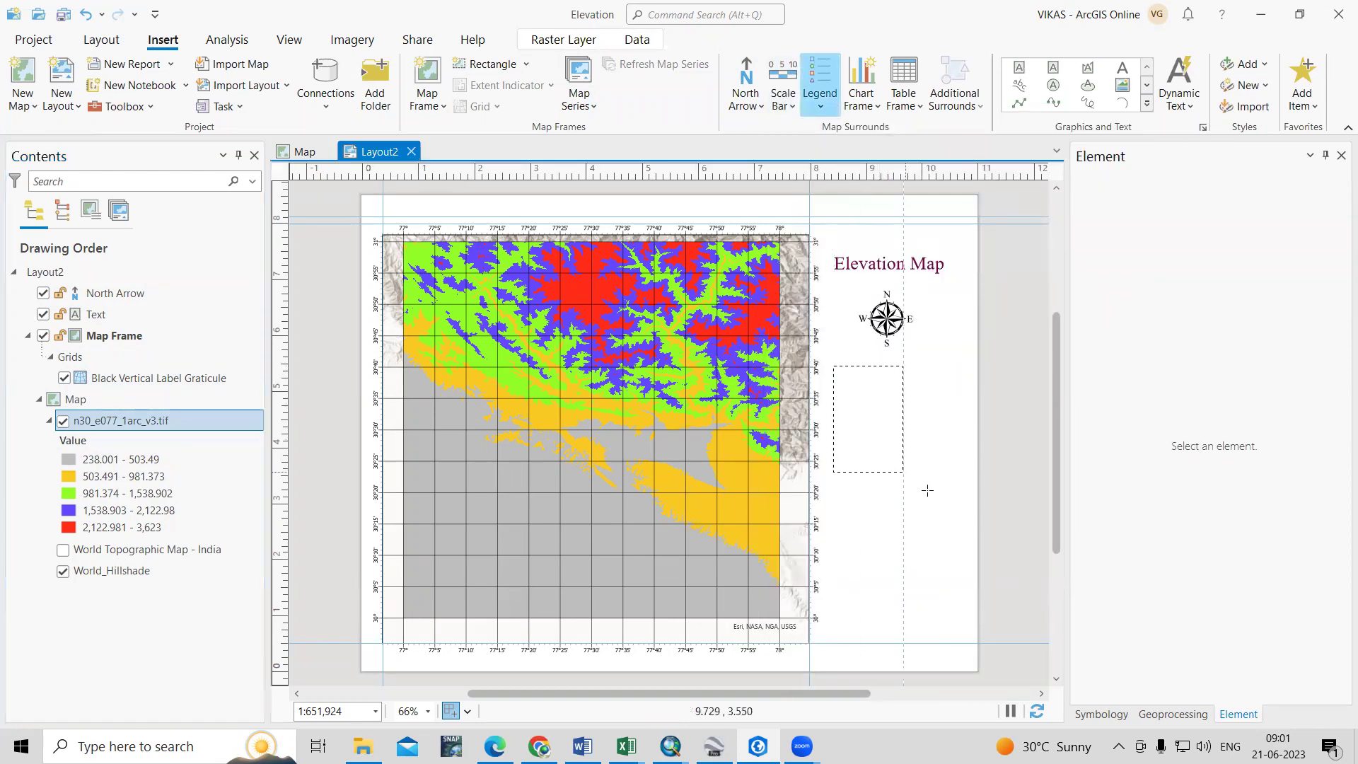
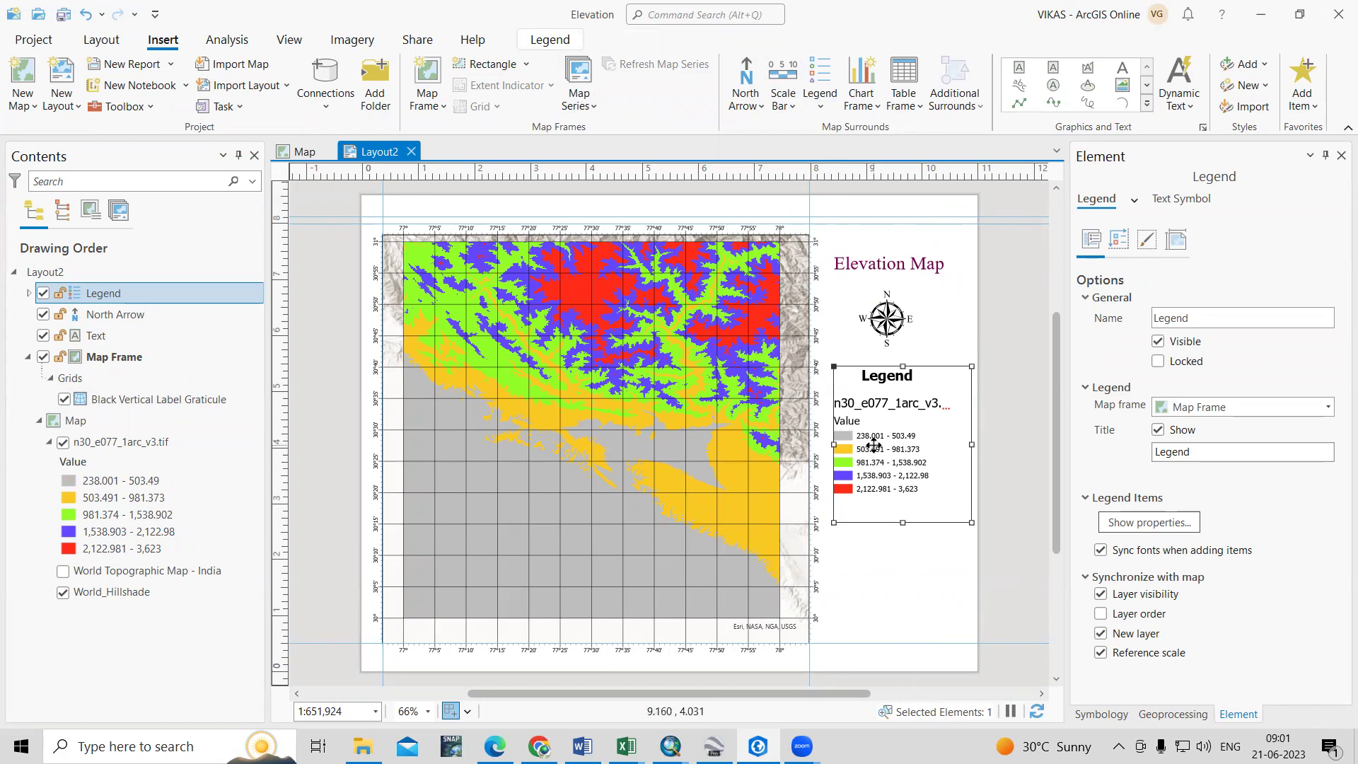
Step: Convert the legend to graphics and ungroup it, including its nested raster group, into separate text and patch elements
right_click(881, 451)
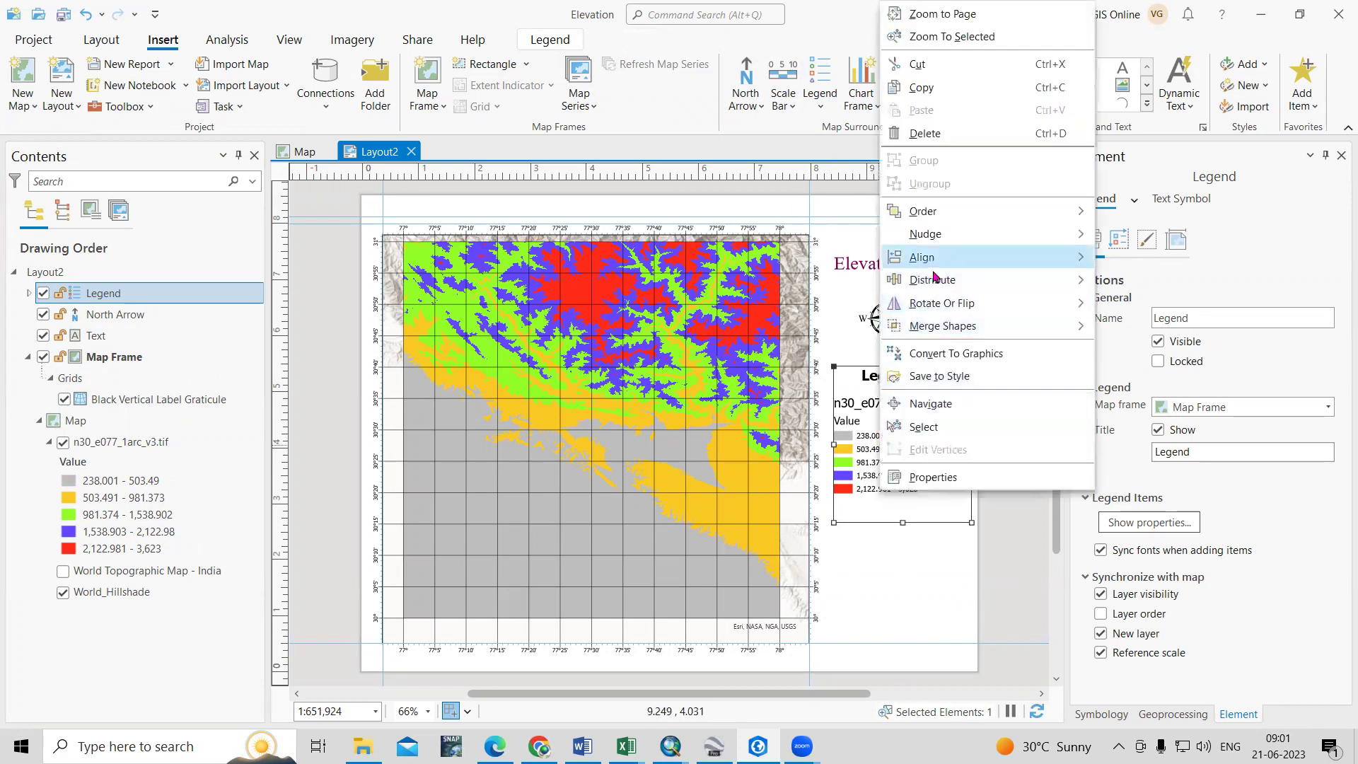
left_click(969, 353)
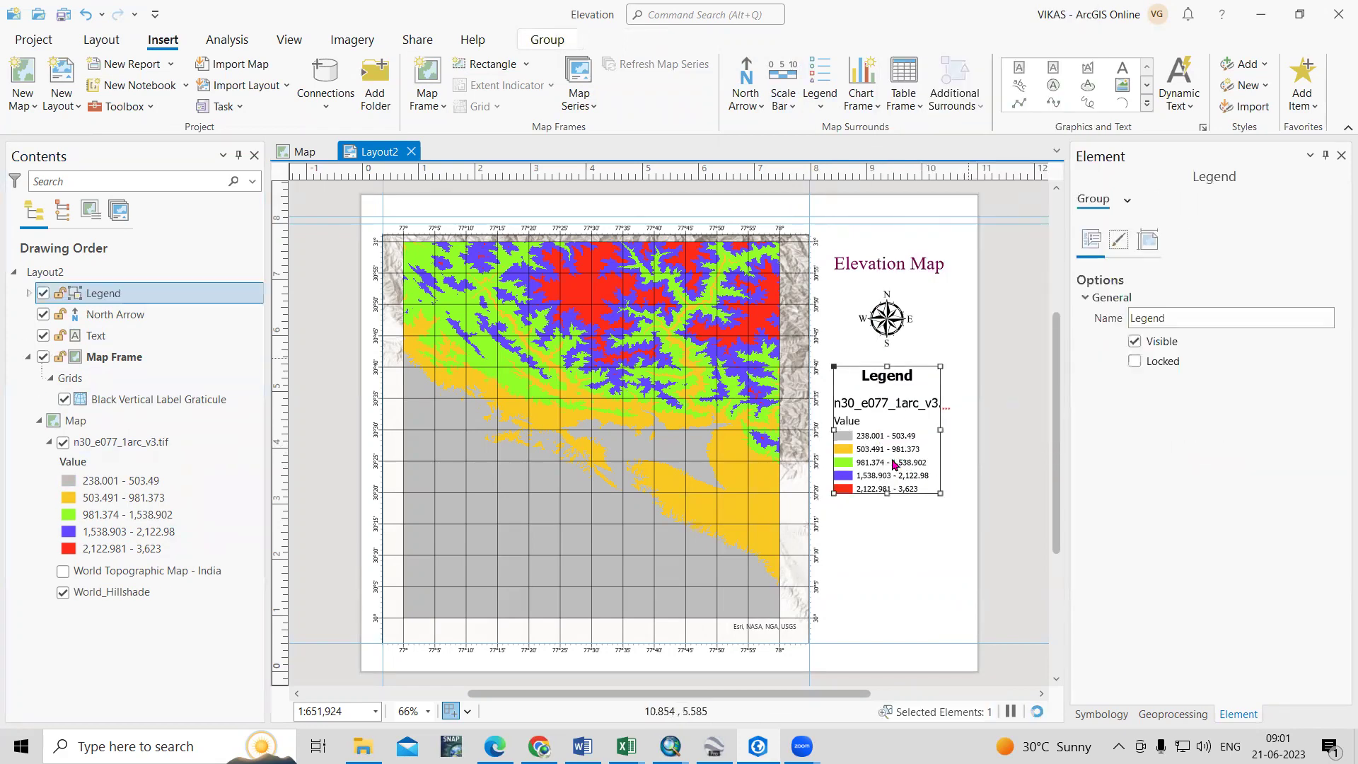
right_click(883, 451)
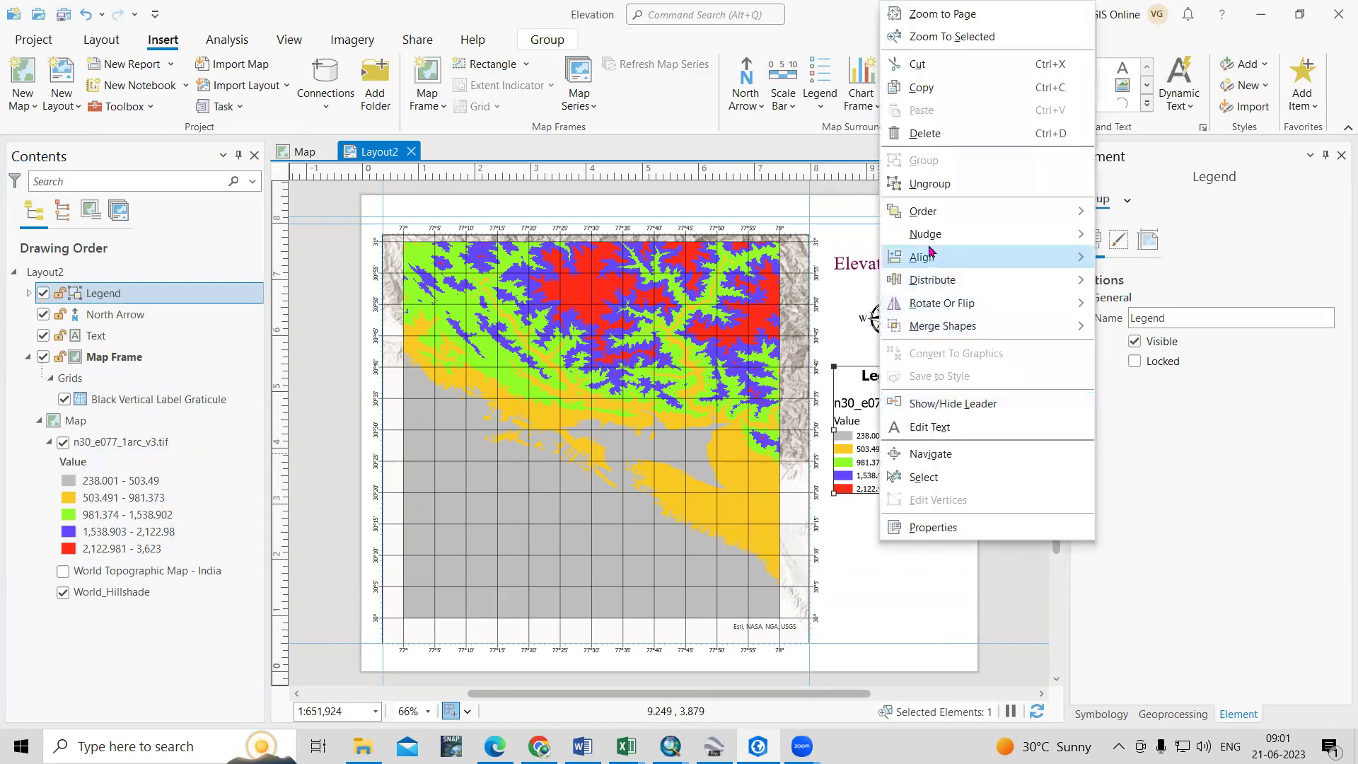
left_click(938, 185)
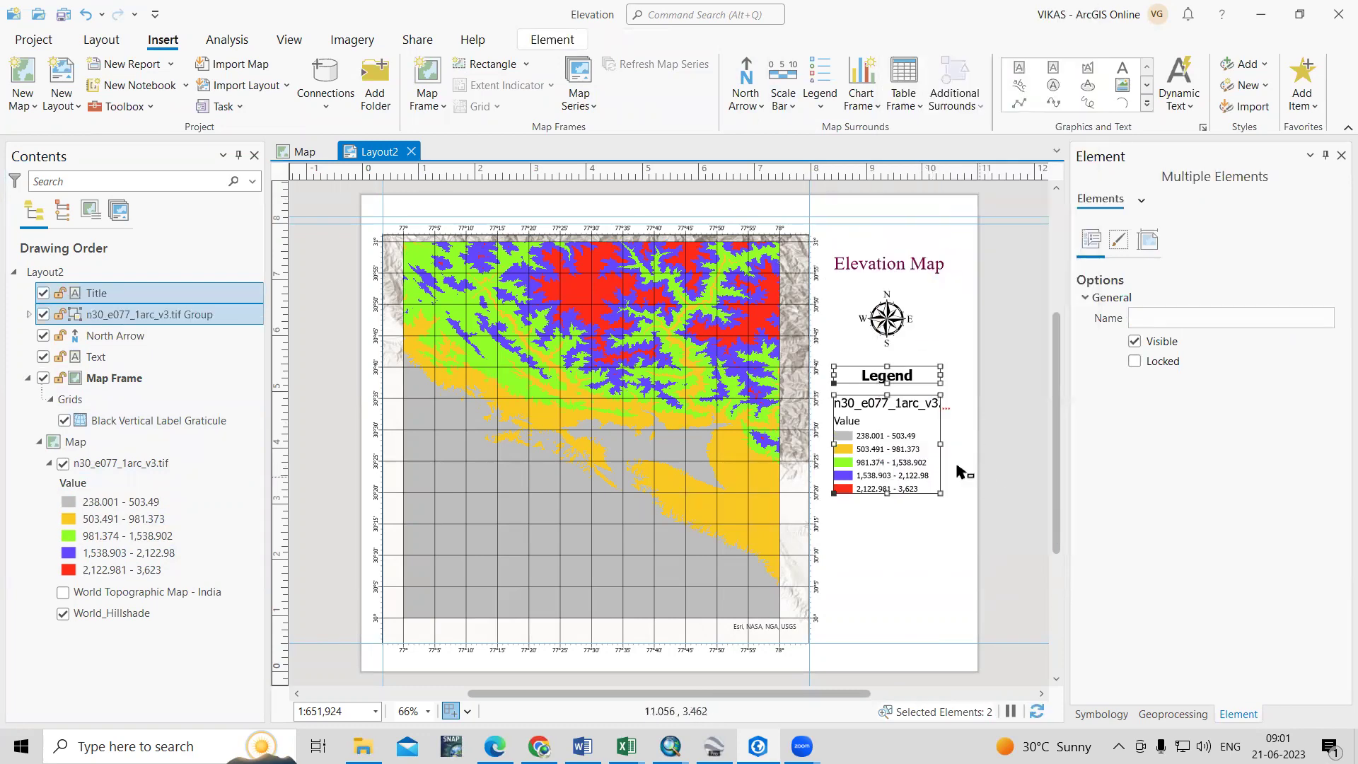
left_click(991, 449)
left_click(907, 404)
right_click(908, 404)
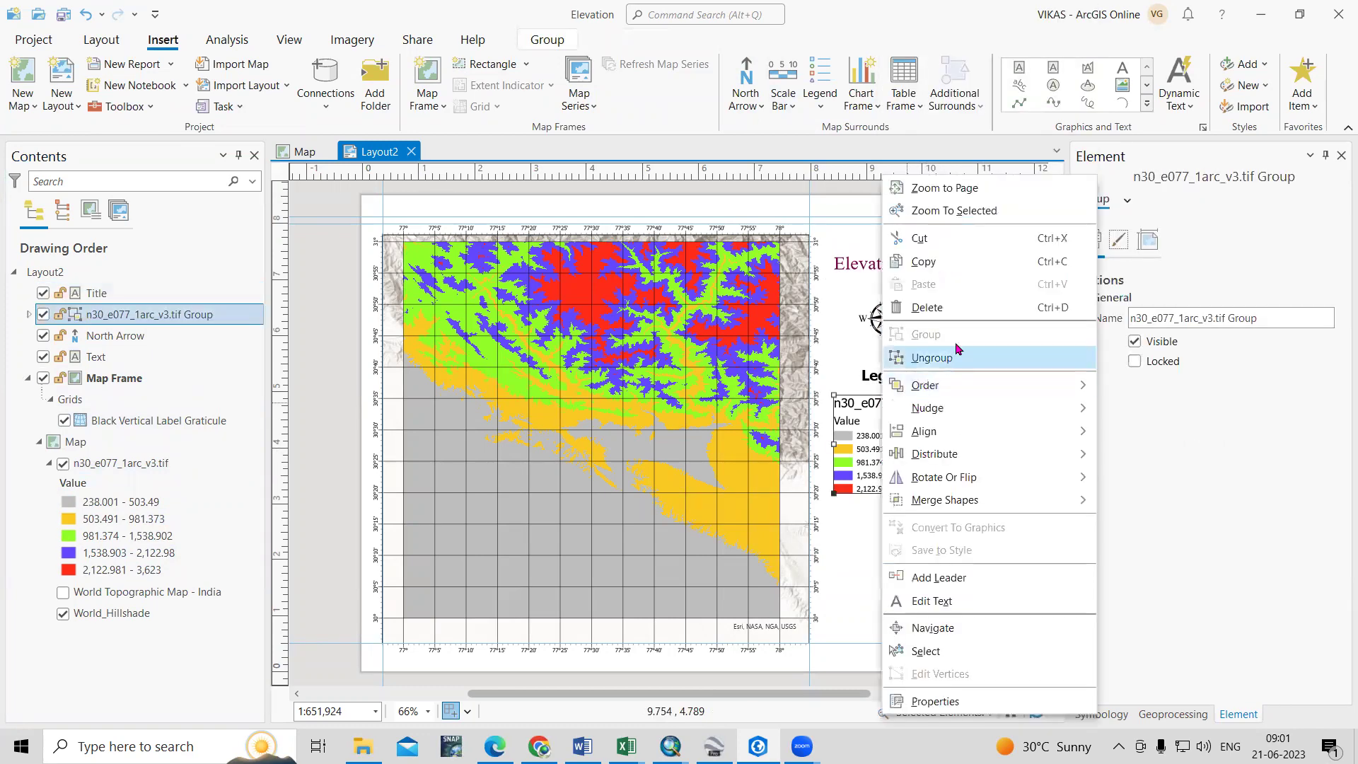
key("Escape")
left_click(1015, 500)
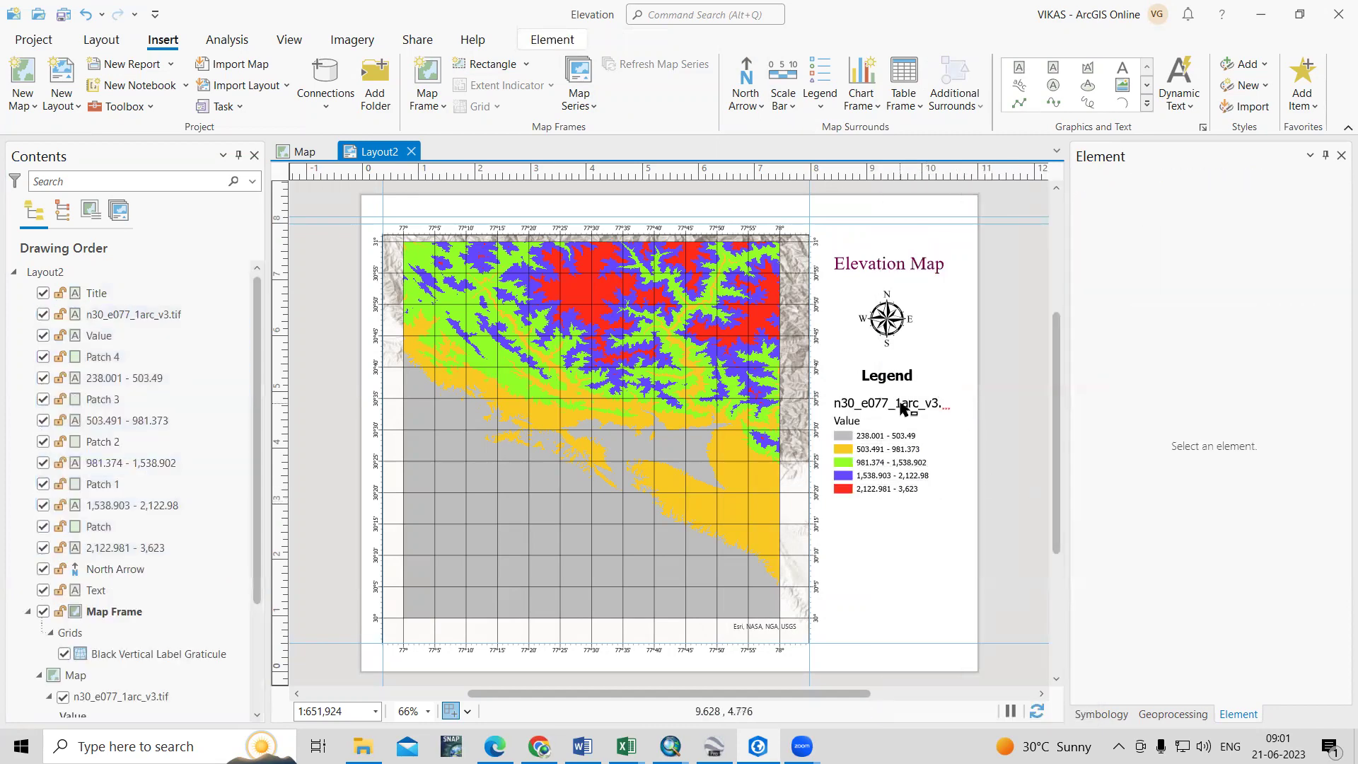
Step: Replace the raster file name in the legend with the text "Elevation (m)"
double_click(900, 403)
left_click(1211, 366)
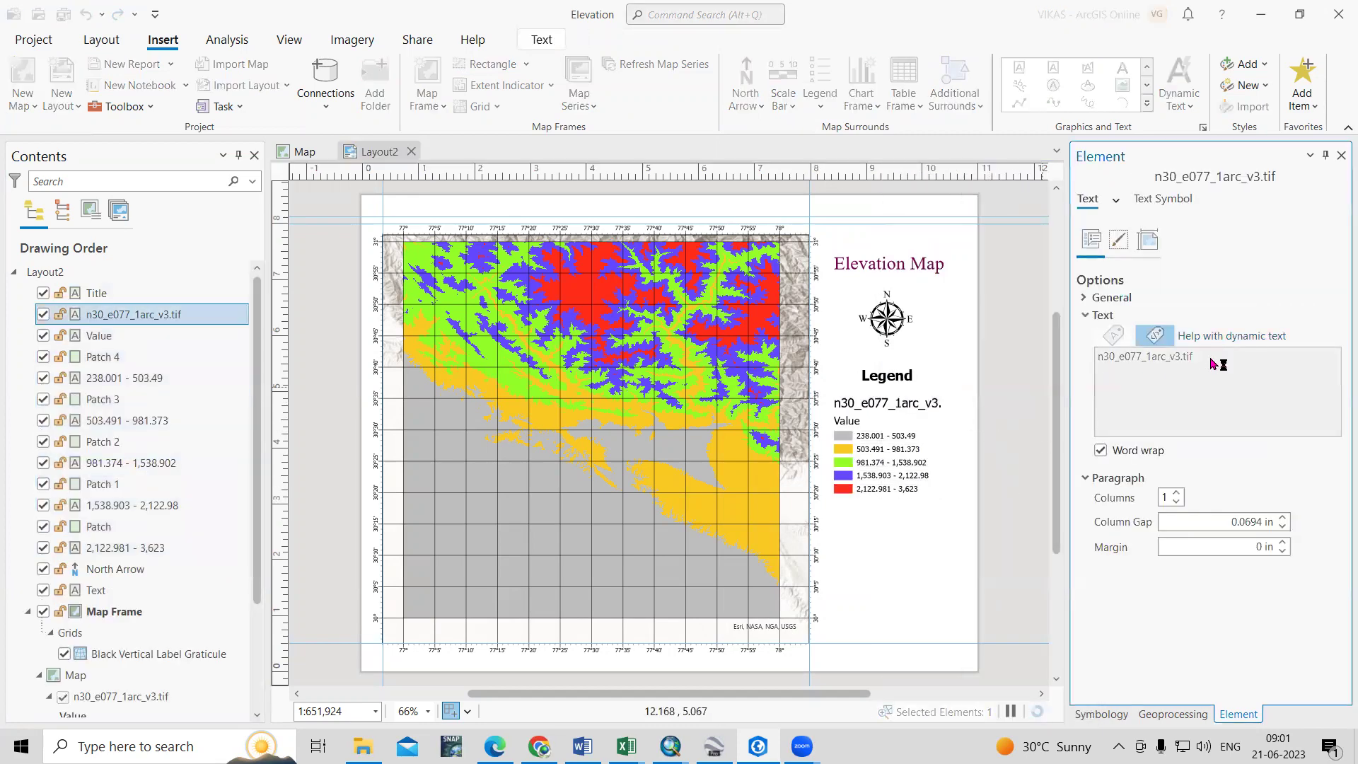
left_click(922, 407)
right_click(922, 406)
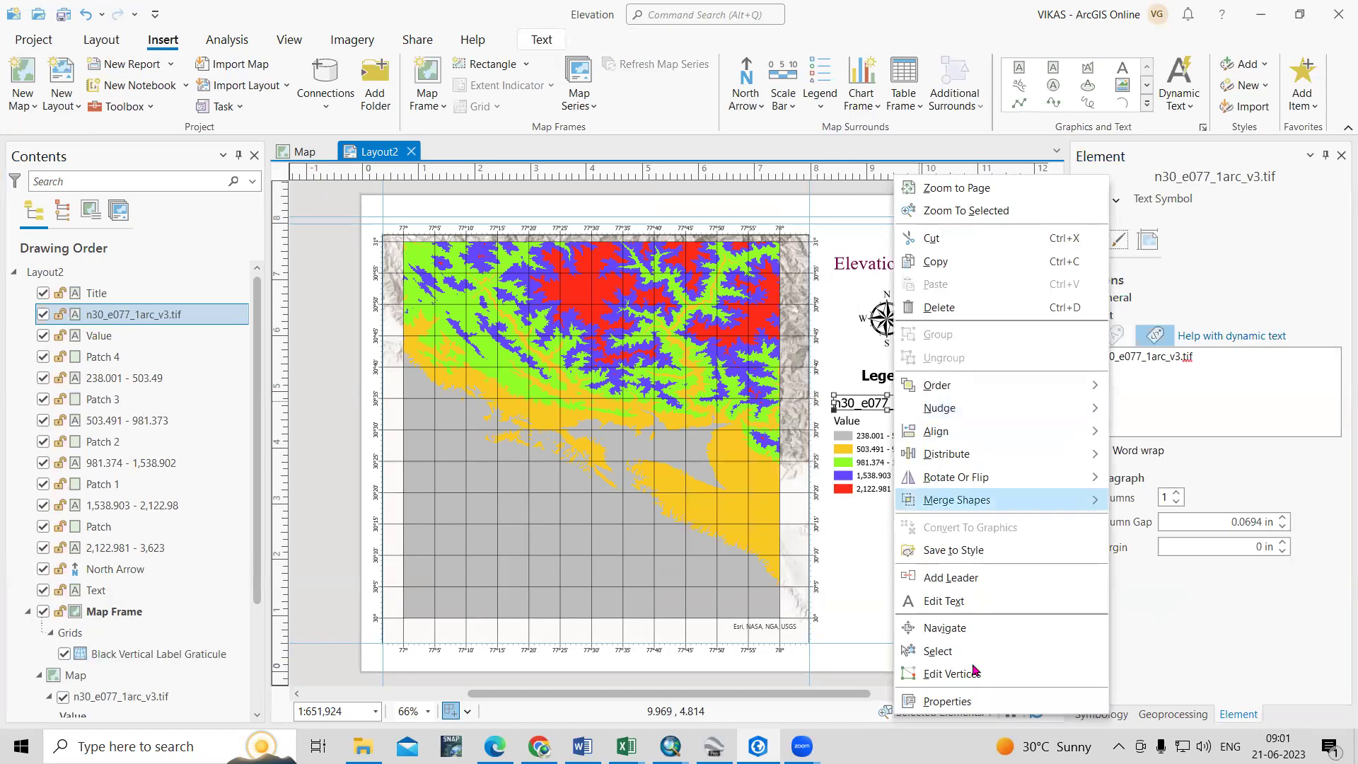
left_click(933, 700)
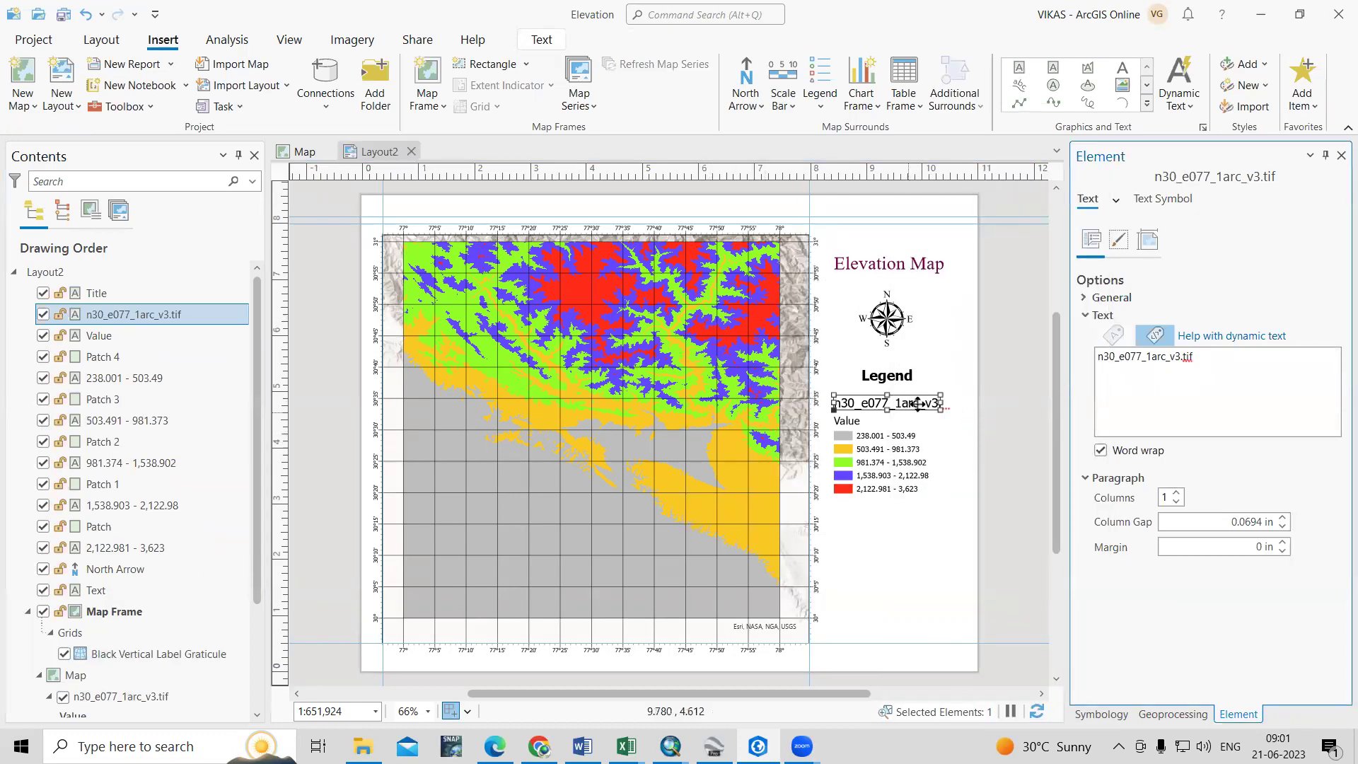
key("BackSpace")
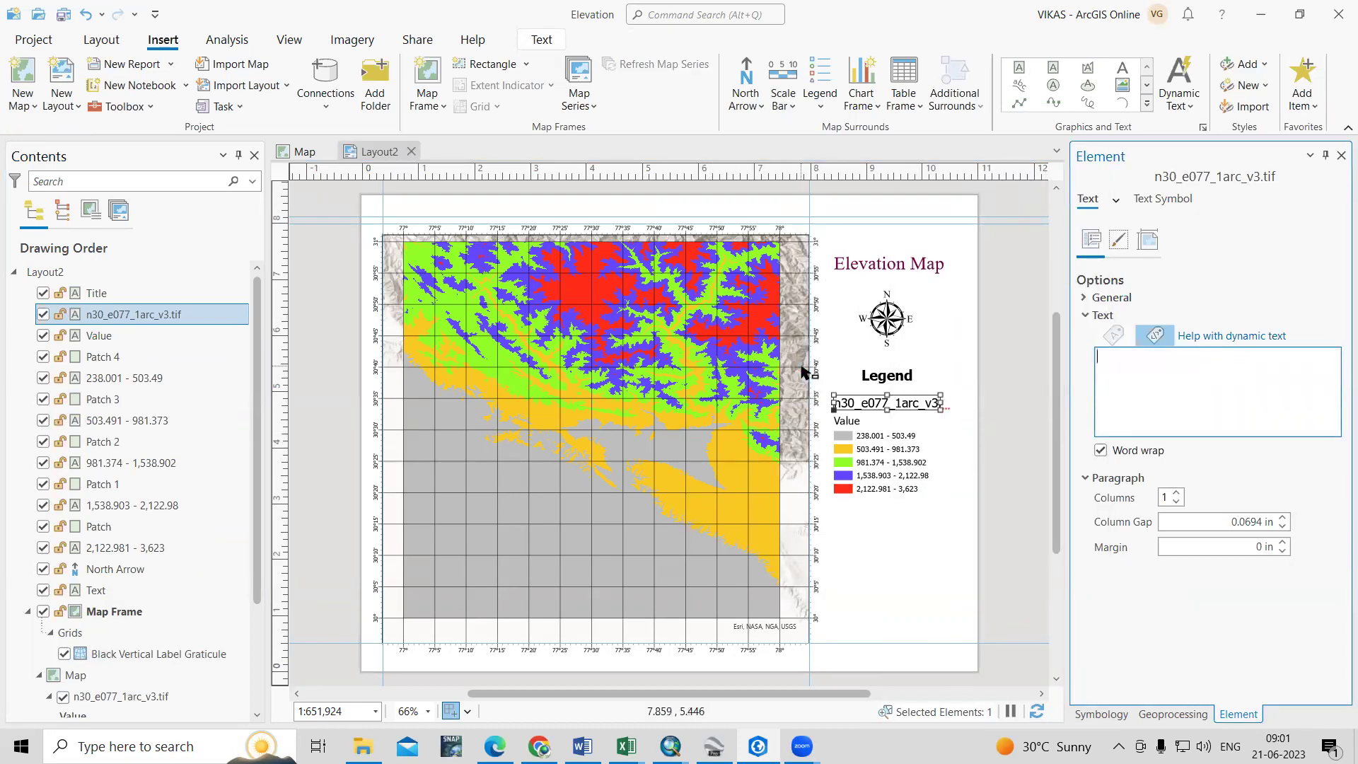
type("Elevation (m")
left_click(932, 564)
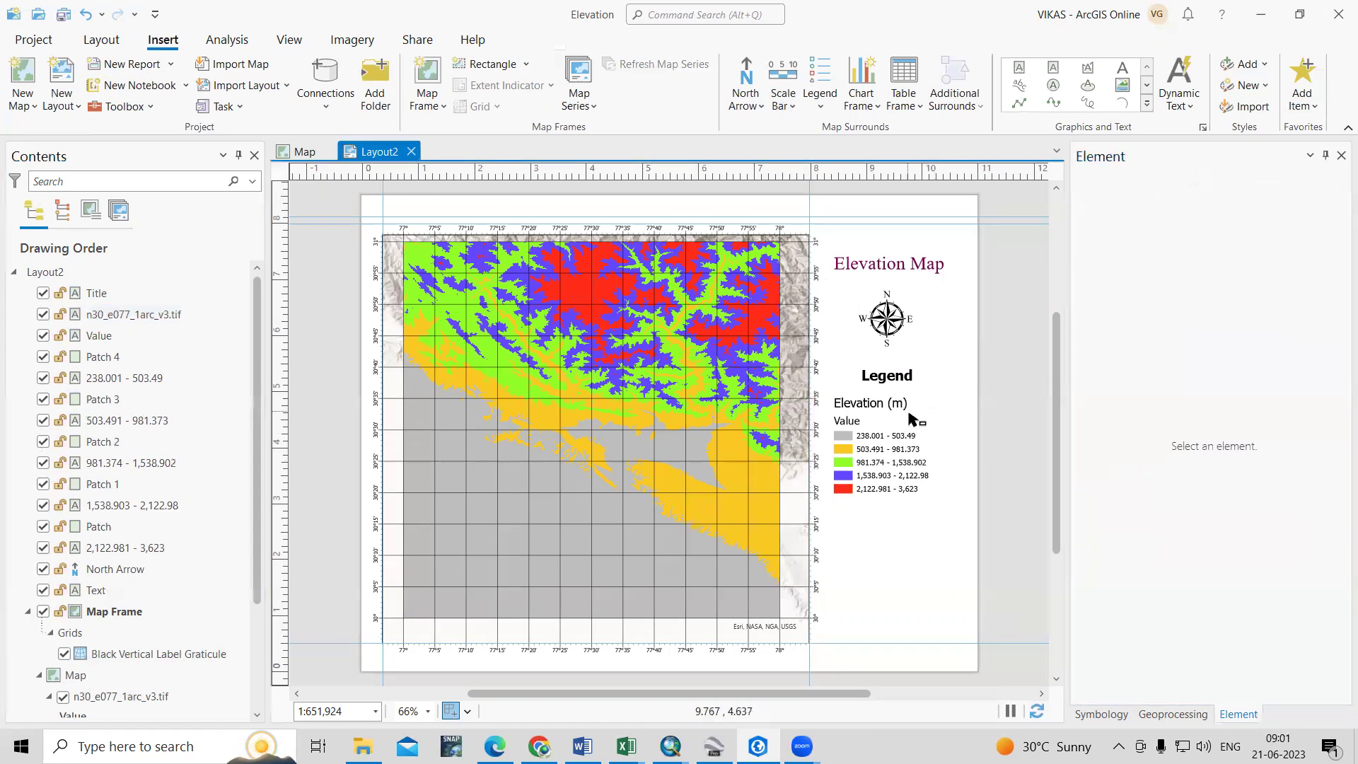
Step: Shift the "Legend" heading slightly down and left, and group it with all the other legend elements
left_click(874, 383)
left_click_drag(897, 377, 829, 369)
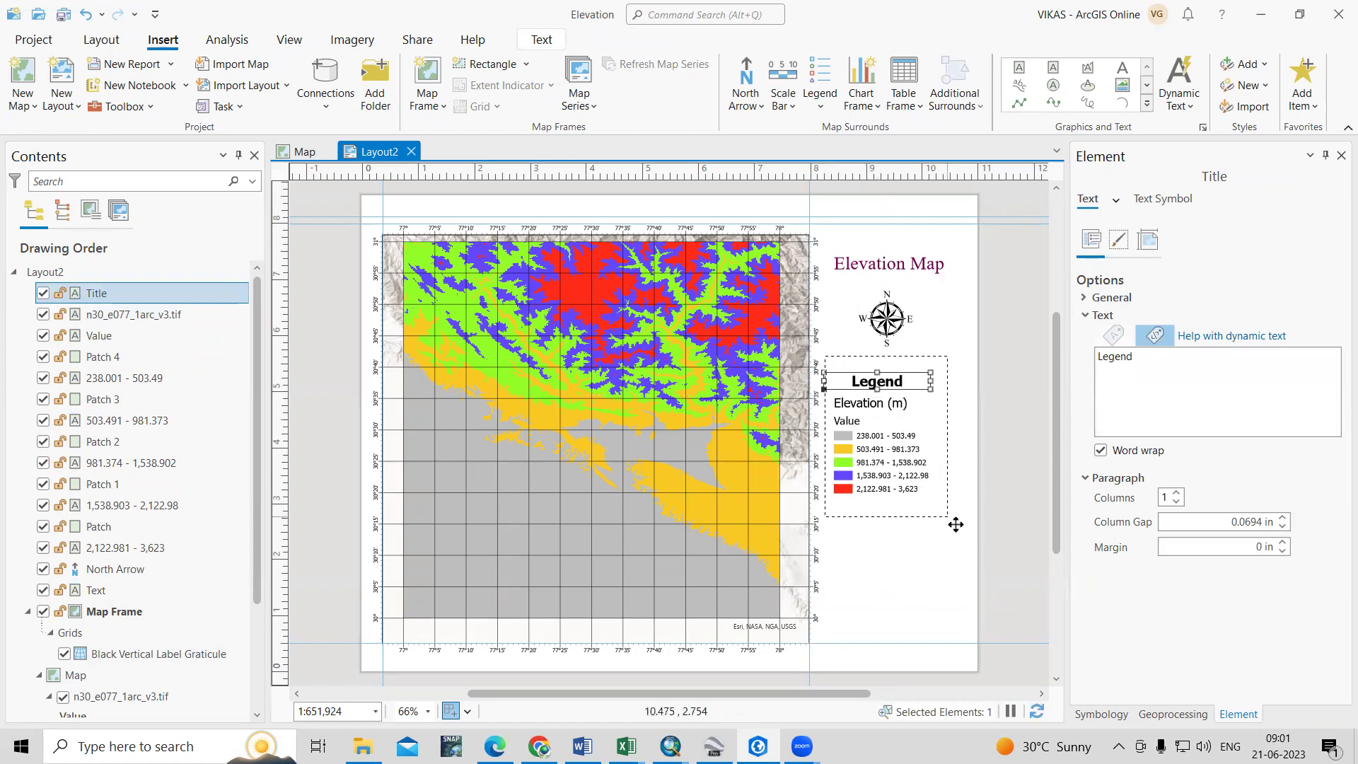
left_click_drag(955, 524, 947, 509)
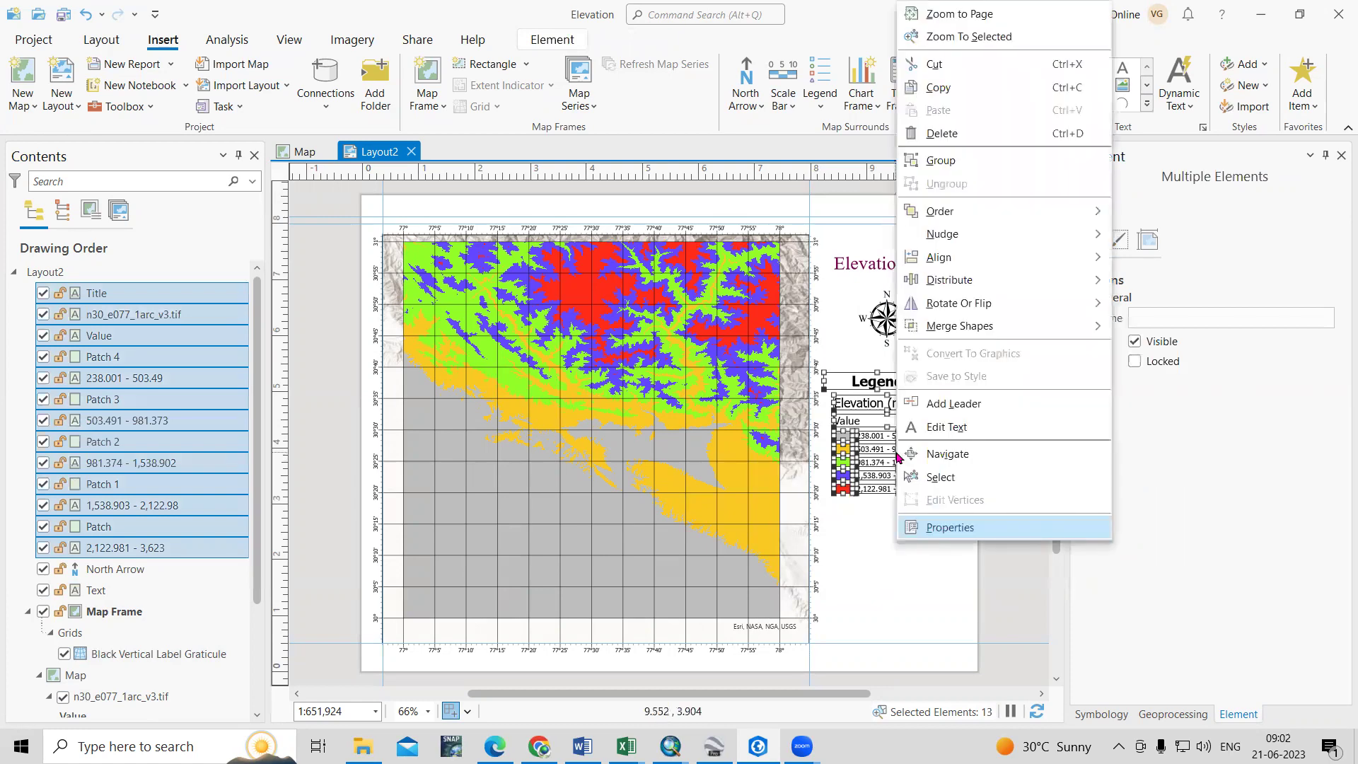
right_click(898, 456)
left_click(953, 162)
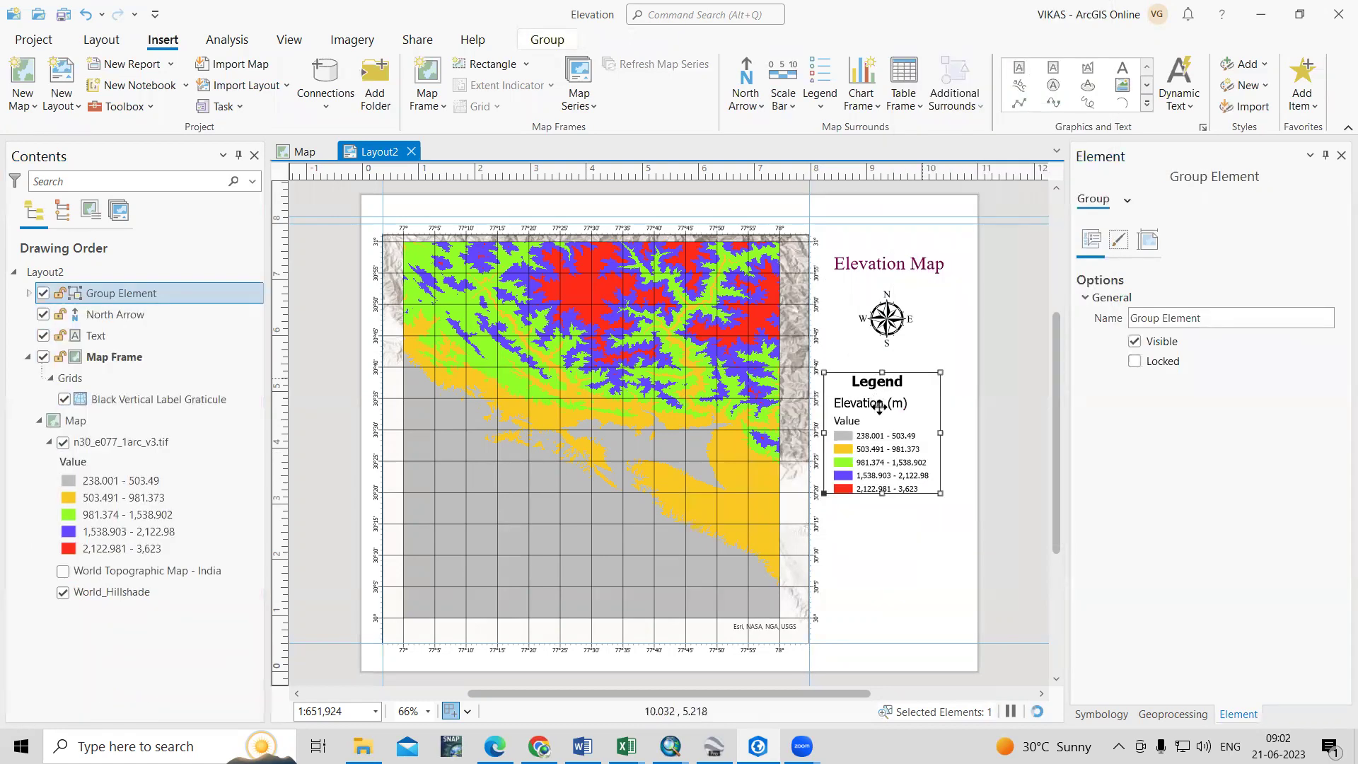
Step: Enlarge the legend group to about 2.5 by 2.6 in and reposition it beneath the north arrow
left_click_drag(876, 412, 887, 410)
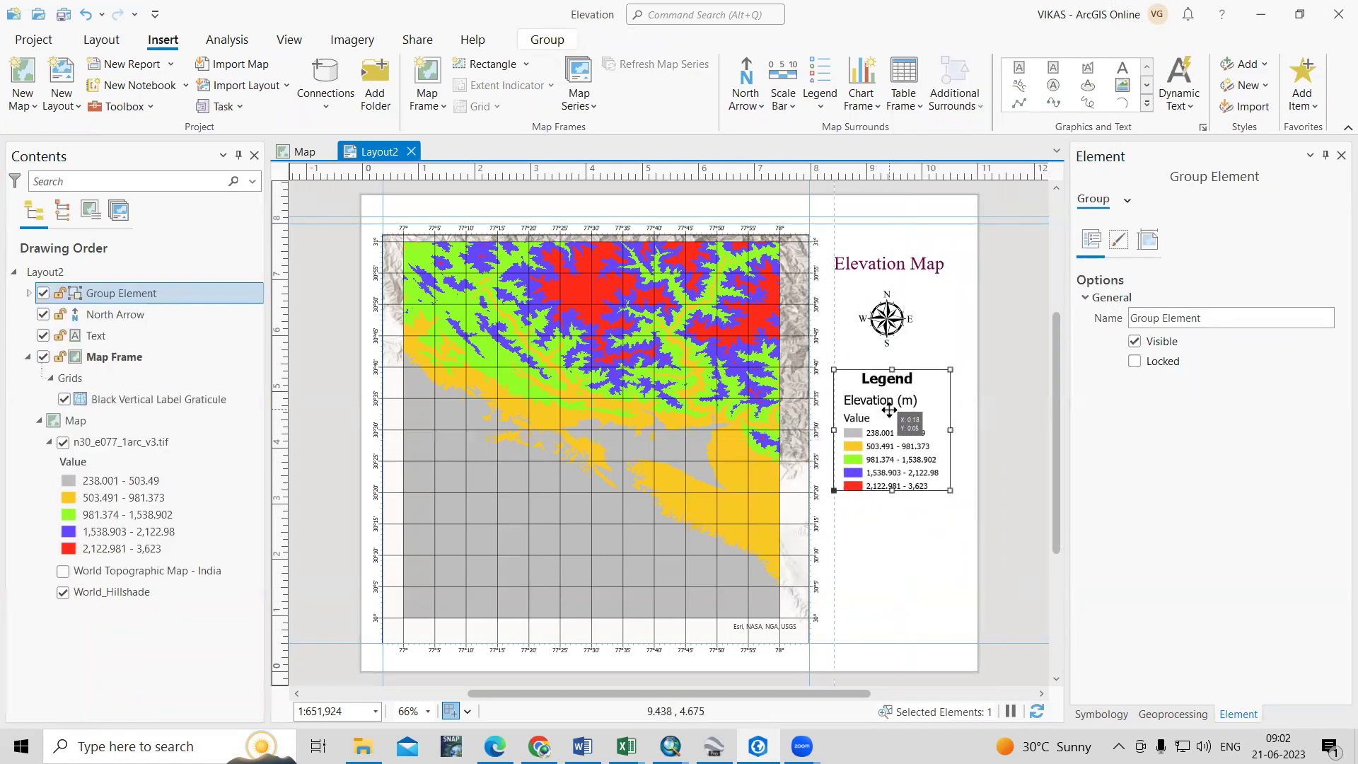
left_click_drag(951, 491, 972, 515)
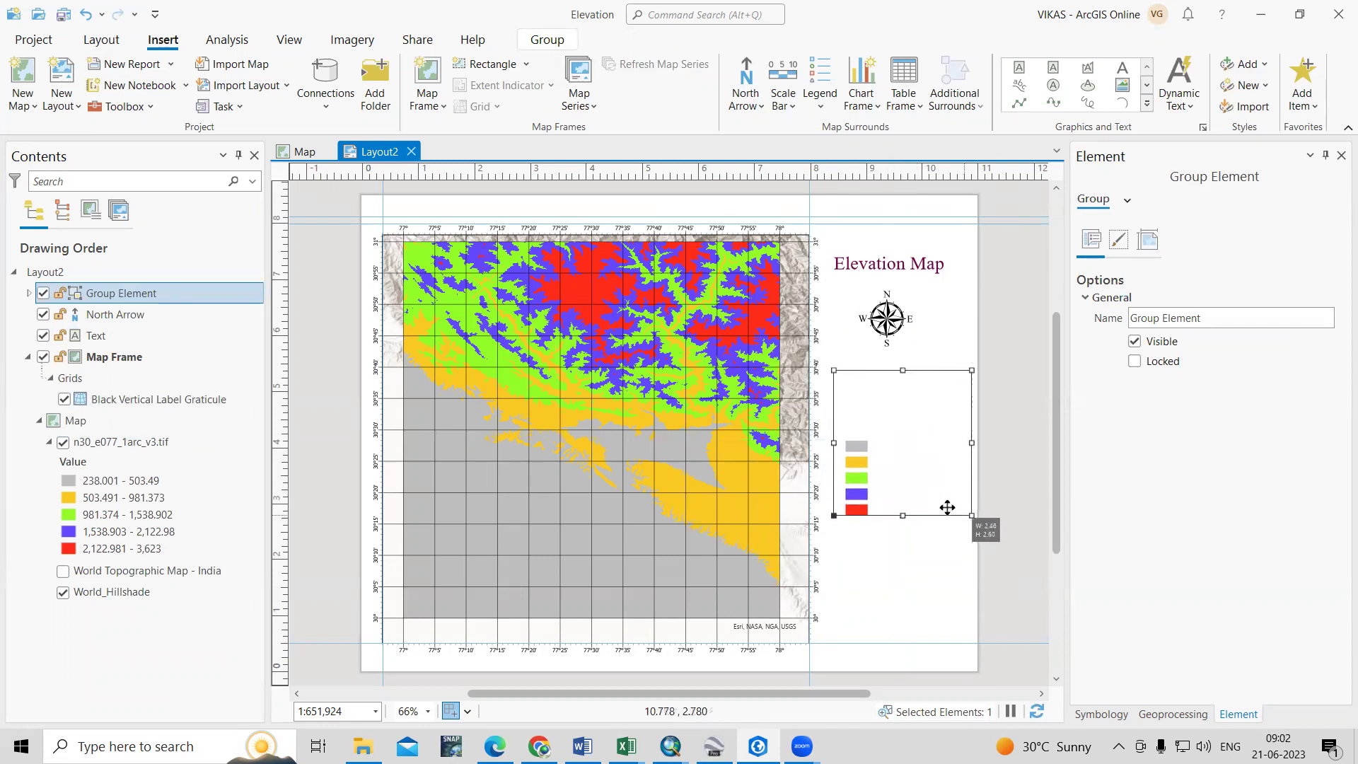
left_click_drag(896, 467, 891, 470)
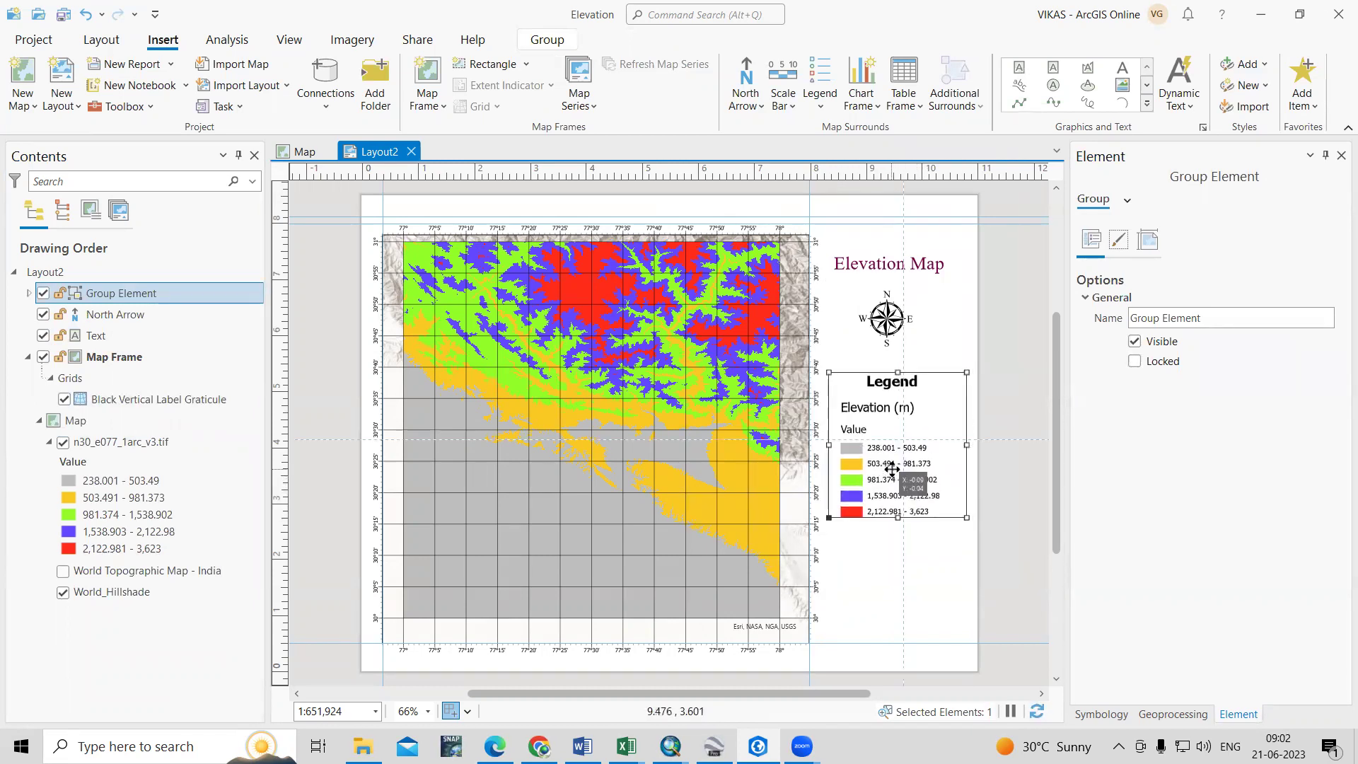
left_click(855, 569)
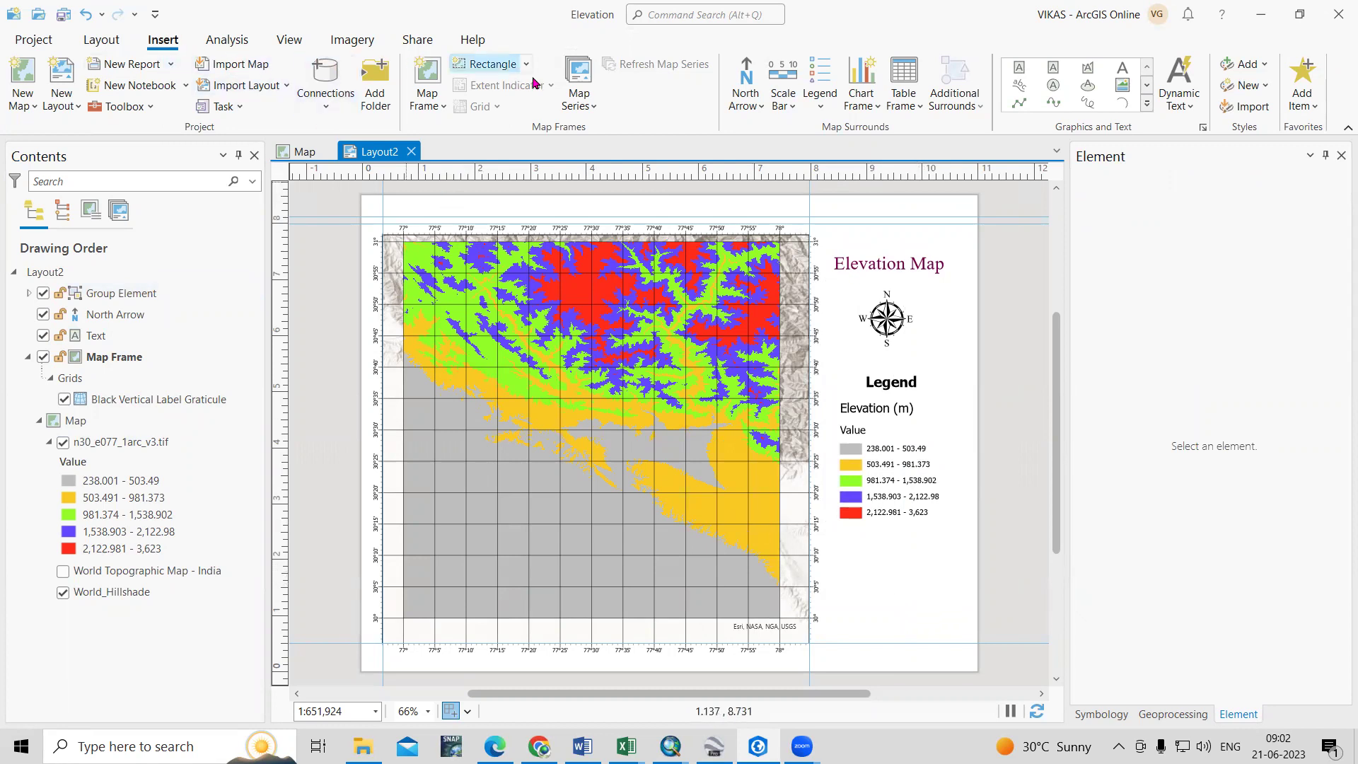
Step: Add a metric Alternating Scale Bar 1 in the empty space below the legend
left_click(778, 113)
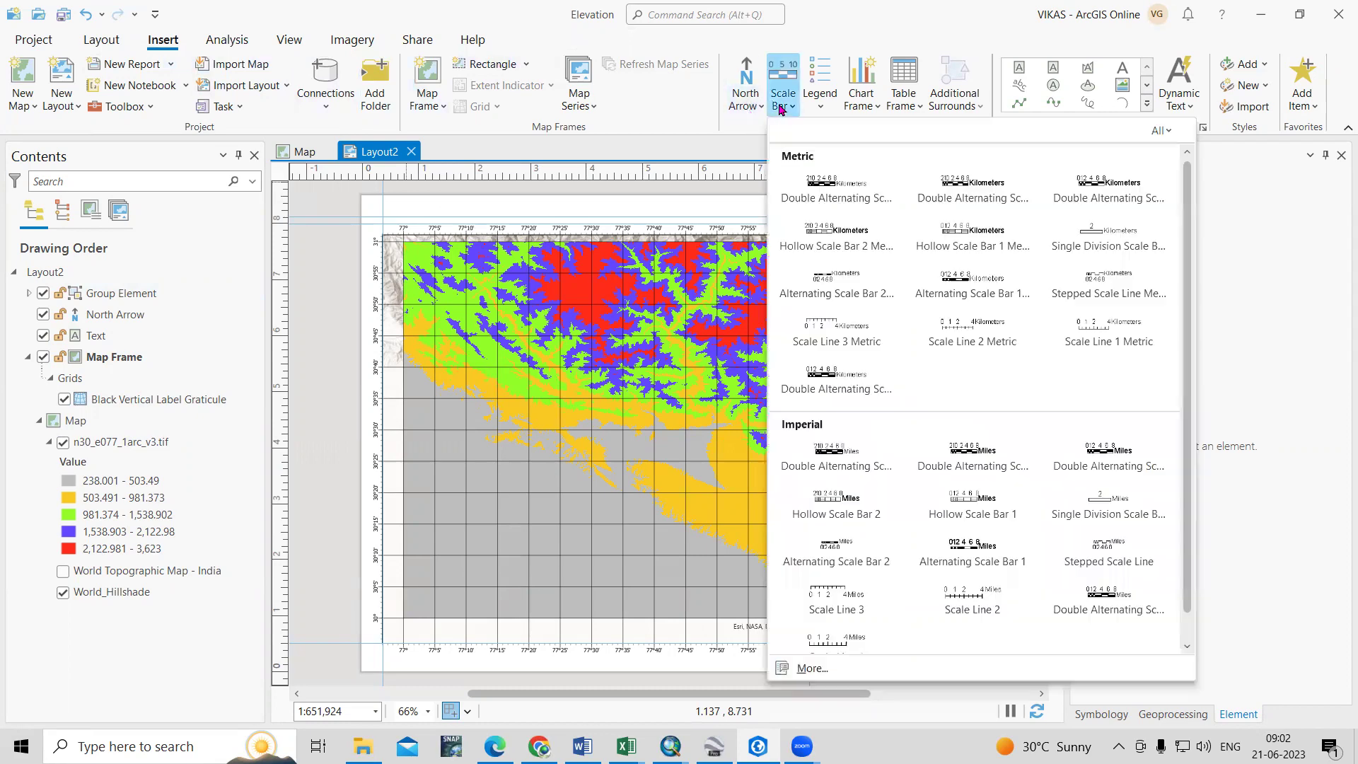
left_click(962, 285)
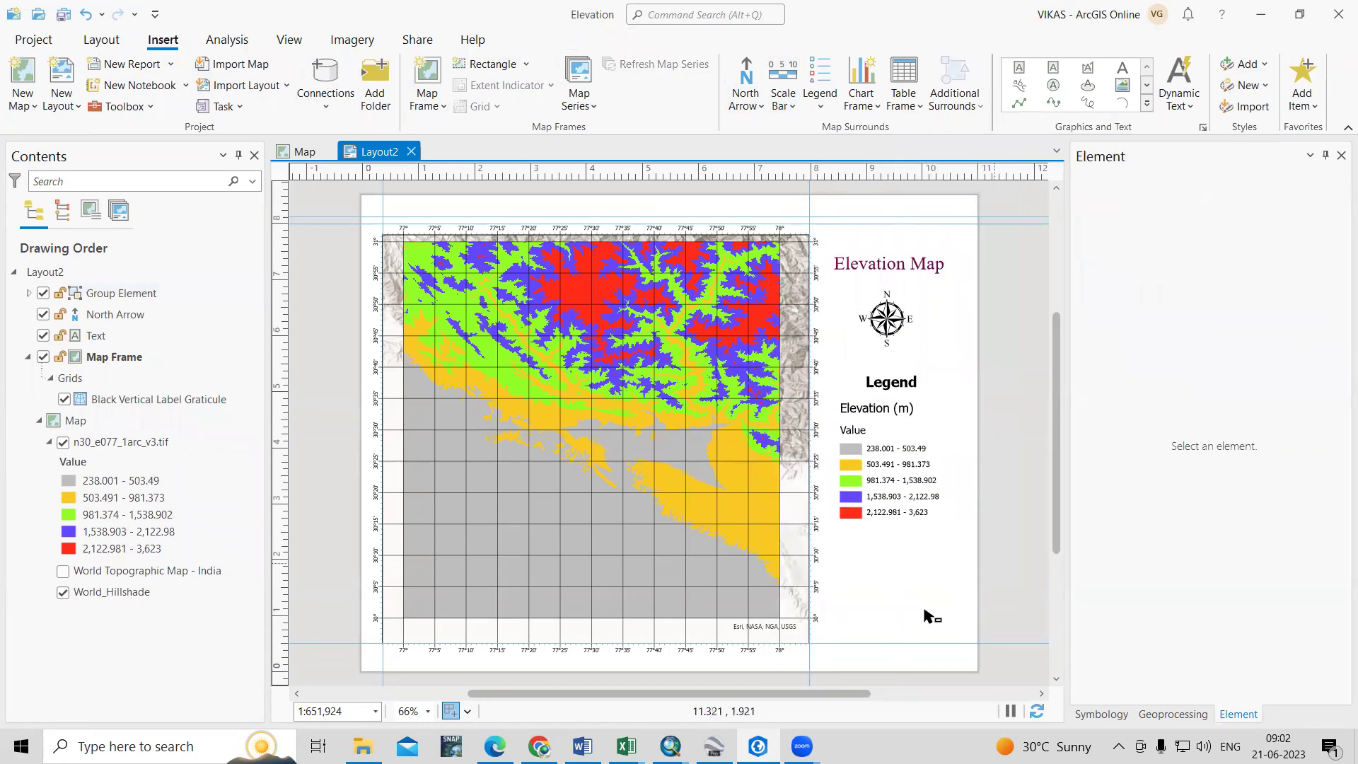
left_click_drag(833, 560, 966, 607)
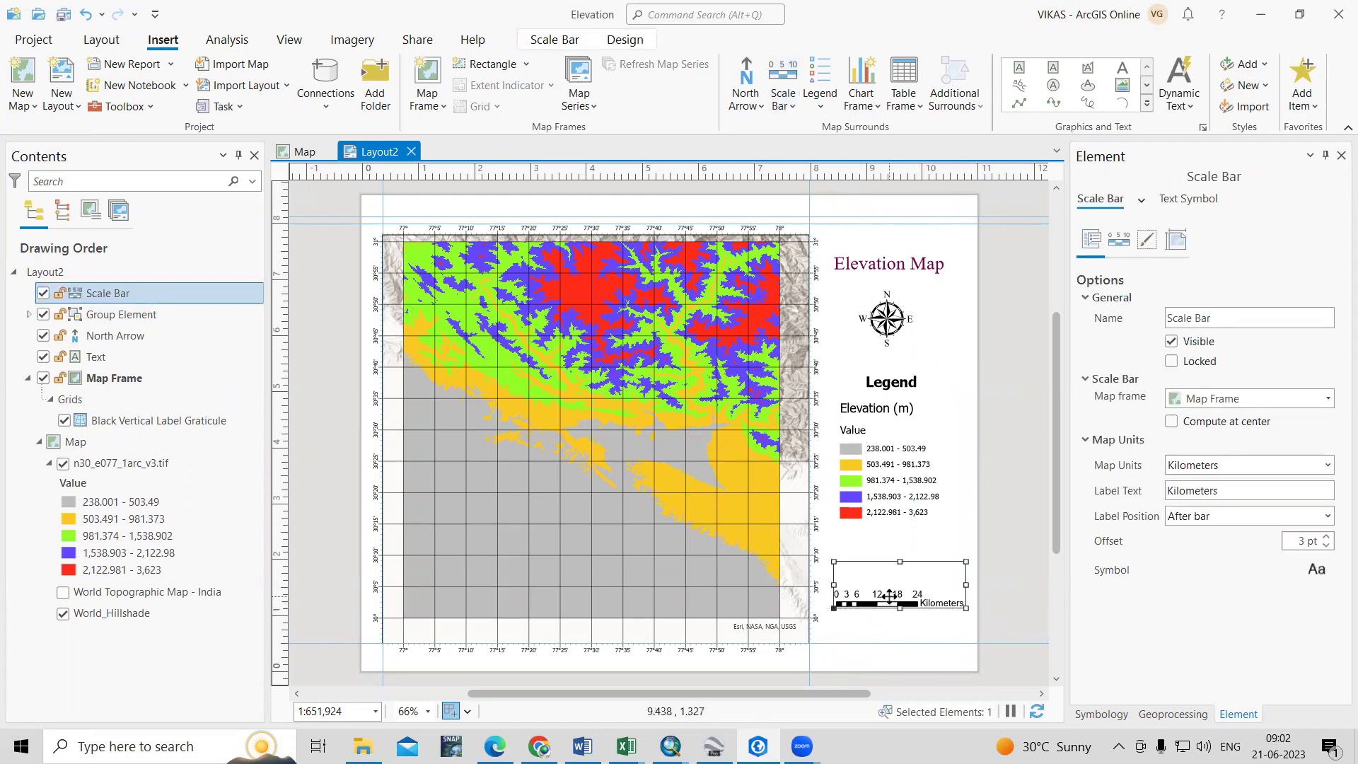
Step: Set the scale bar to 2 divisions and 3 subdivisions in its properties
right_click(891, 602)
left_click(946, 574)
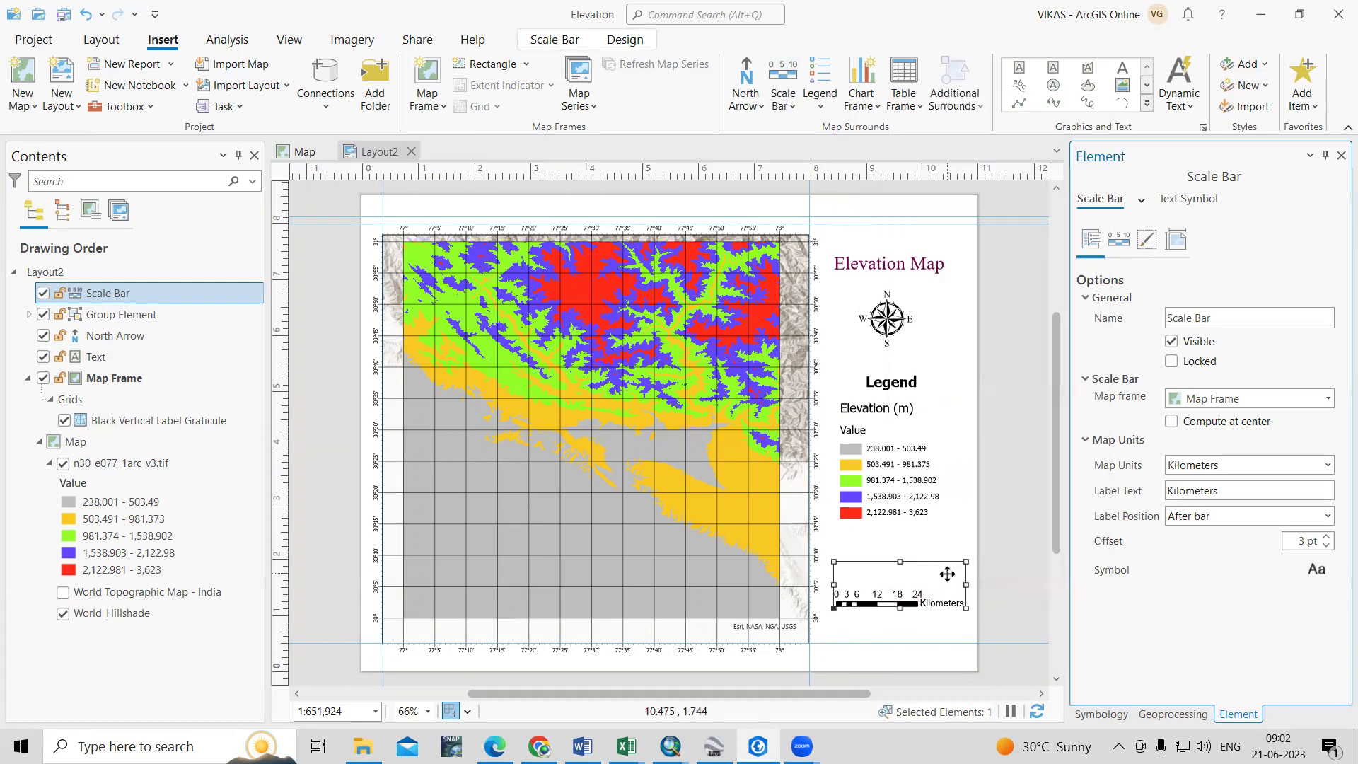
left_click(1121, 241)
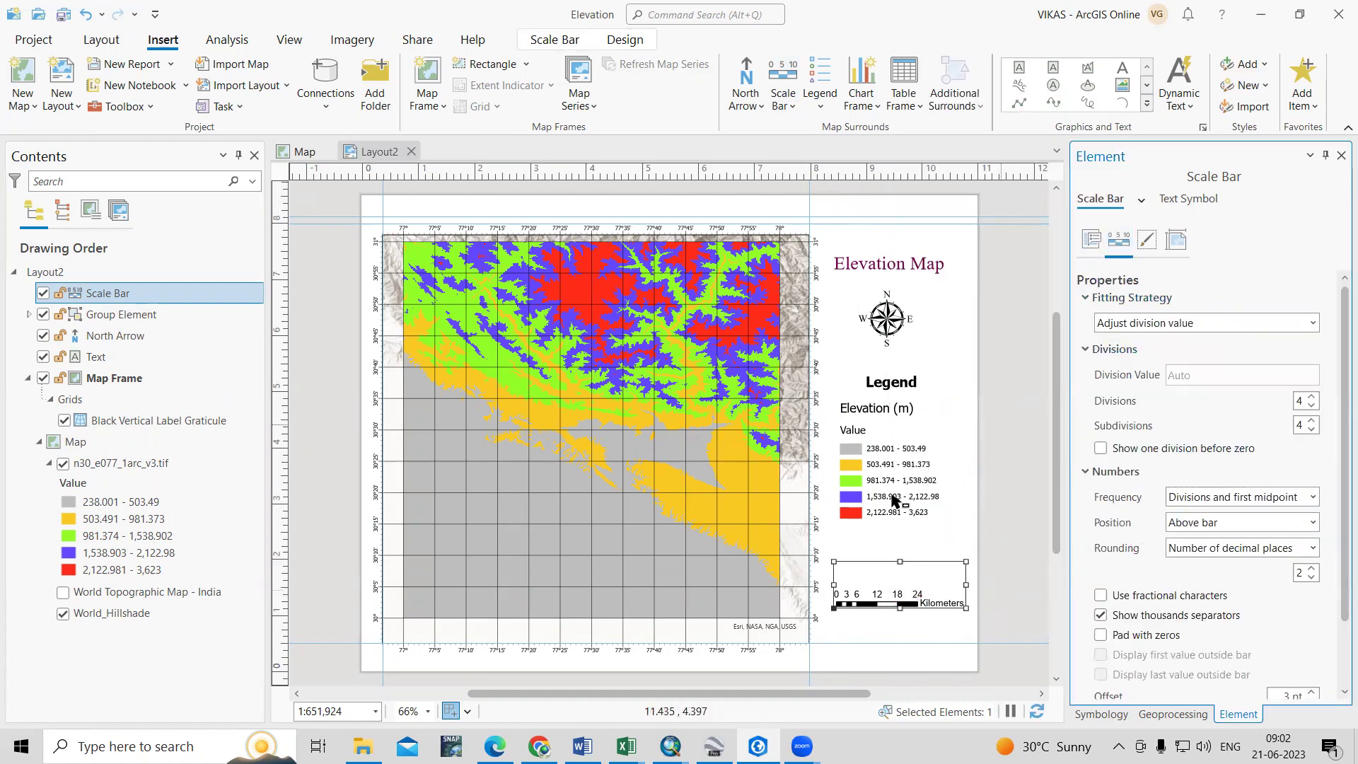
left_click(1310, 406)
left_click(1311, 406)
left_click(1310, 406)
left_click(1310, 421)
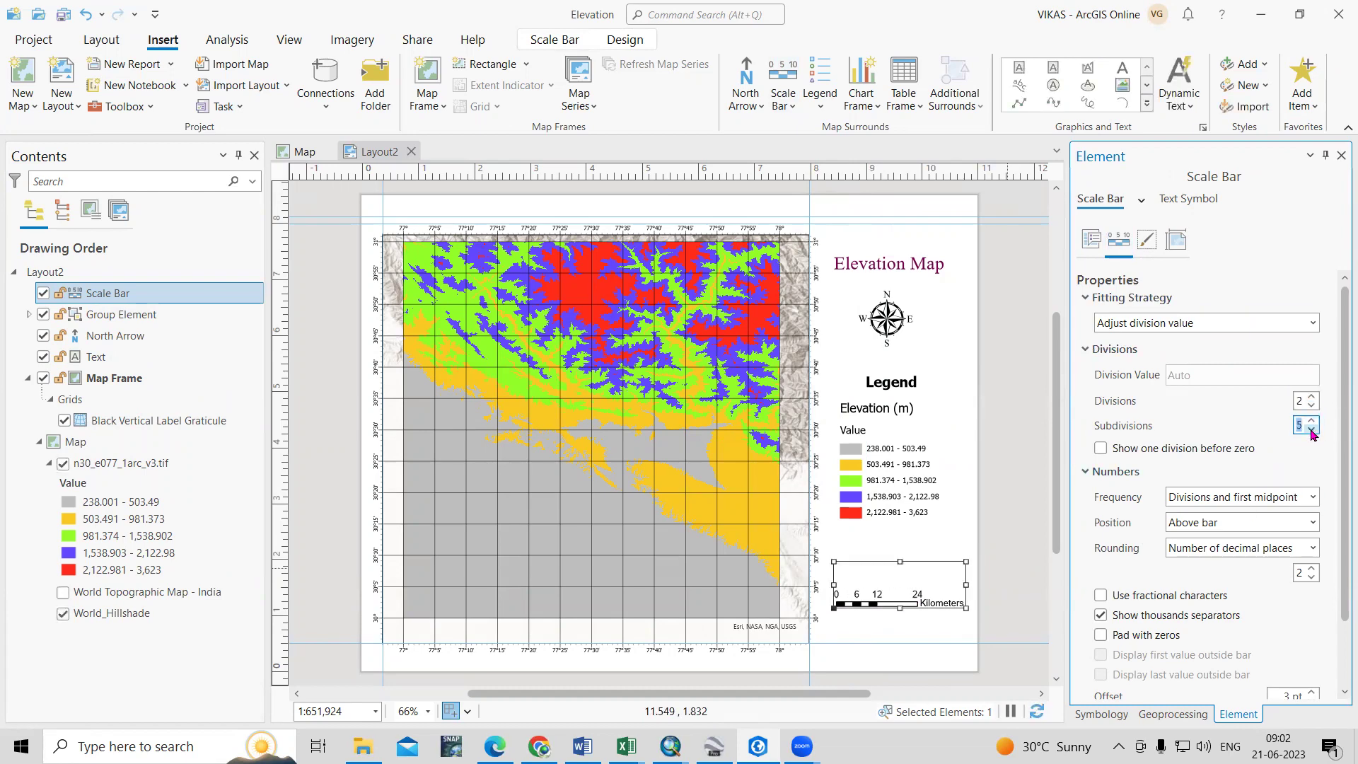
left_click(1311, 431)
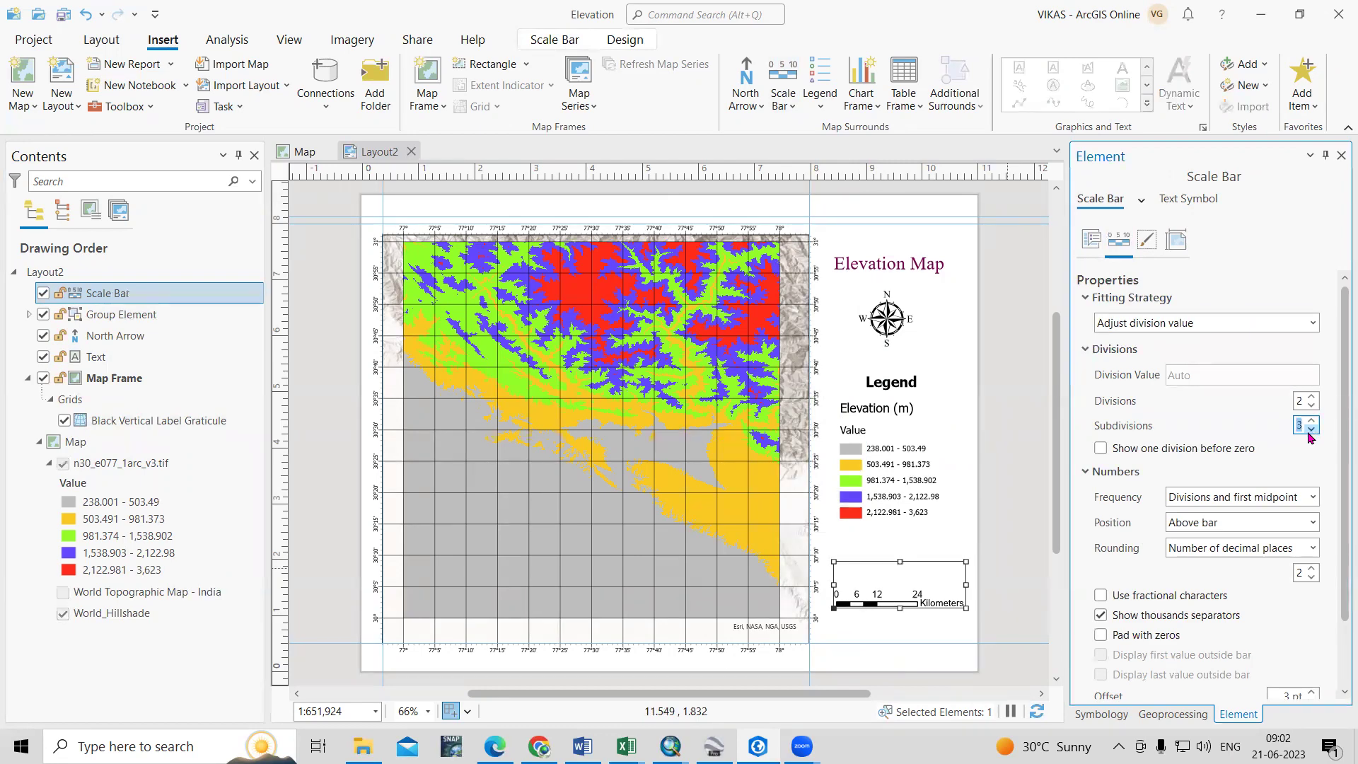
Step: Move the scale bar up closer to the legend and shift the legend group slightly down
left_click(1019, 547)
left_click_drag(867, 592, 862, 560)
mouse_move(877, 486)
left_mouse_down()
mouse_move(893, 455)
mouse_move(906, 476)
mouse_move(877, 494)
left_mouse_up()
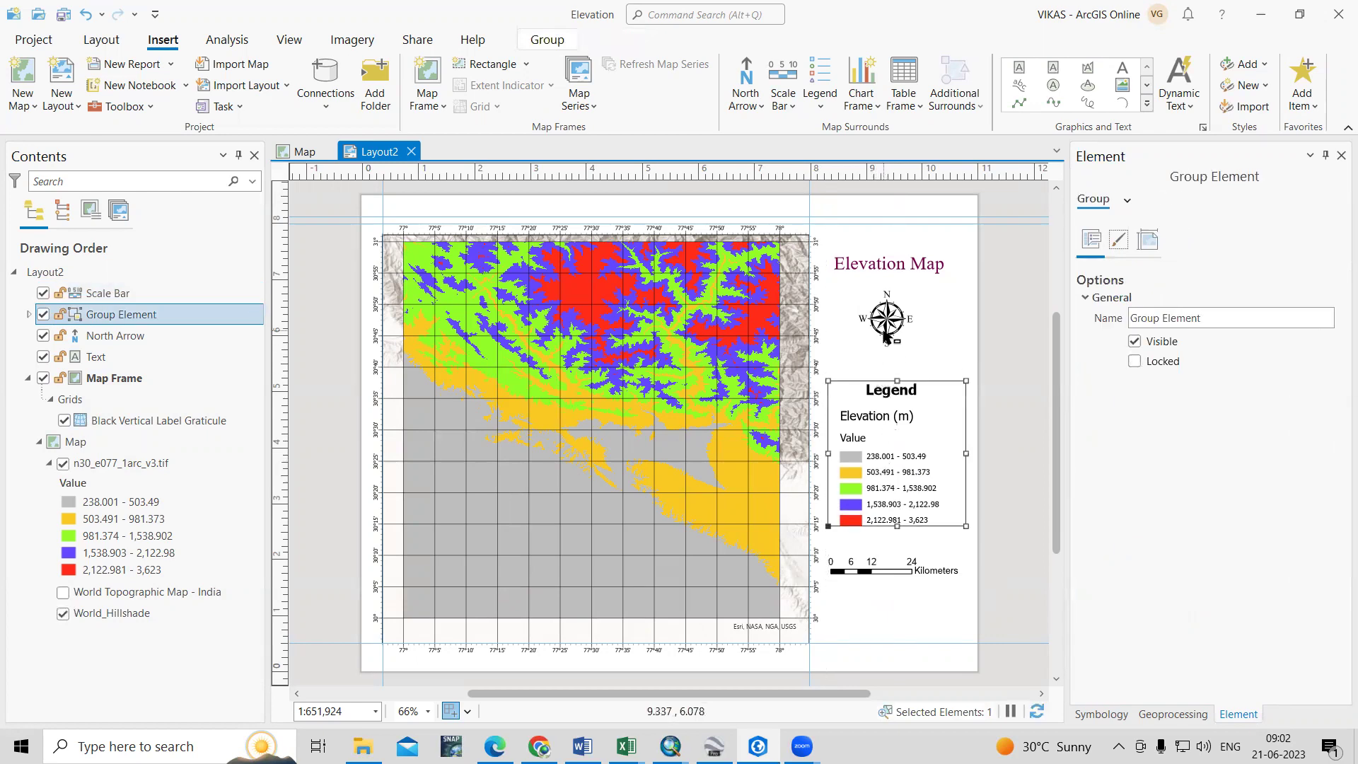
Step: Move the "Elevation Map" title up so its text box lines up with the top edge of the map frame
left_click(889, 332)
left_click(876, 259)
left_click_drag(876, 260, 875, 242)
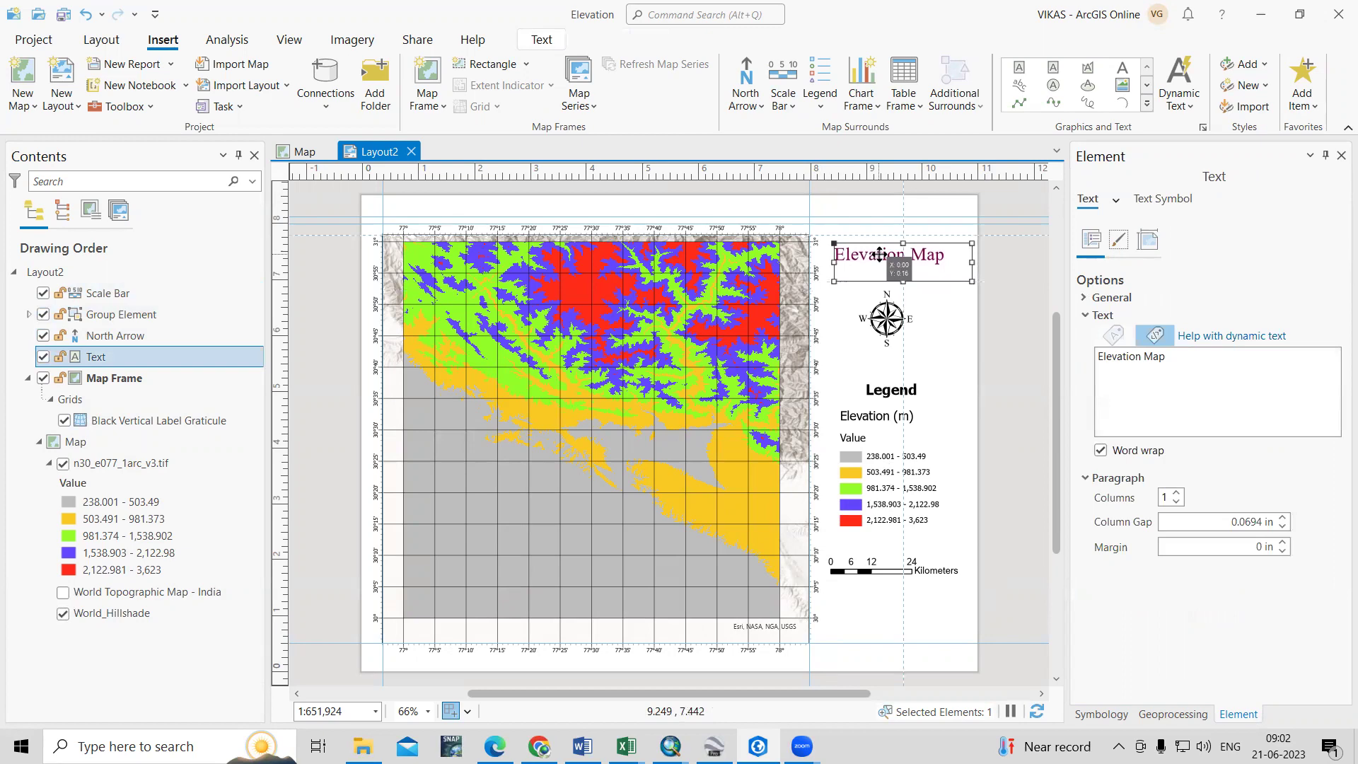
left_click(983, 426)
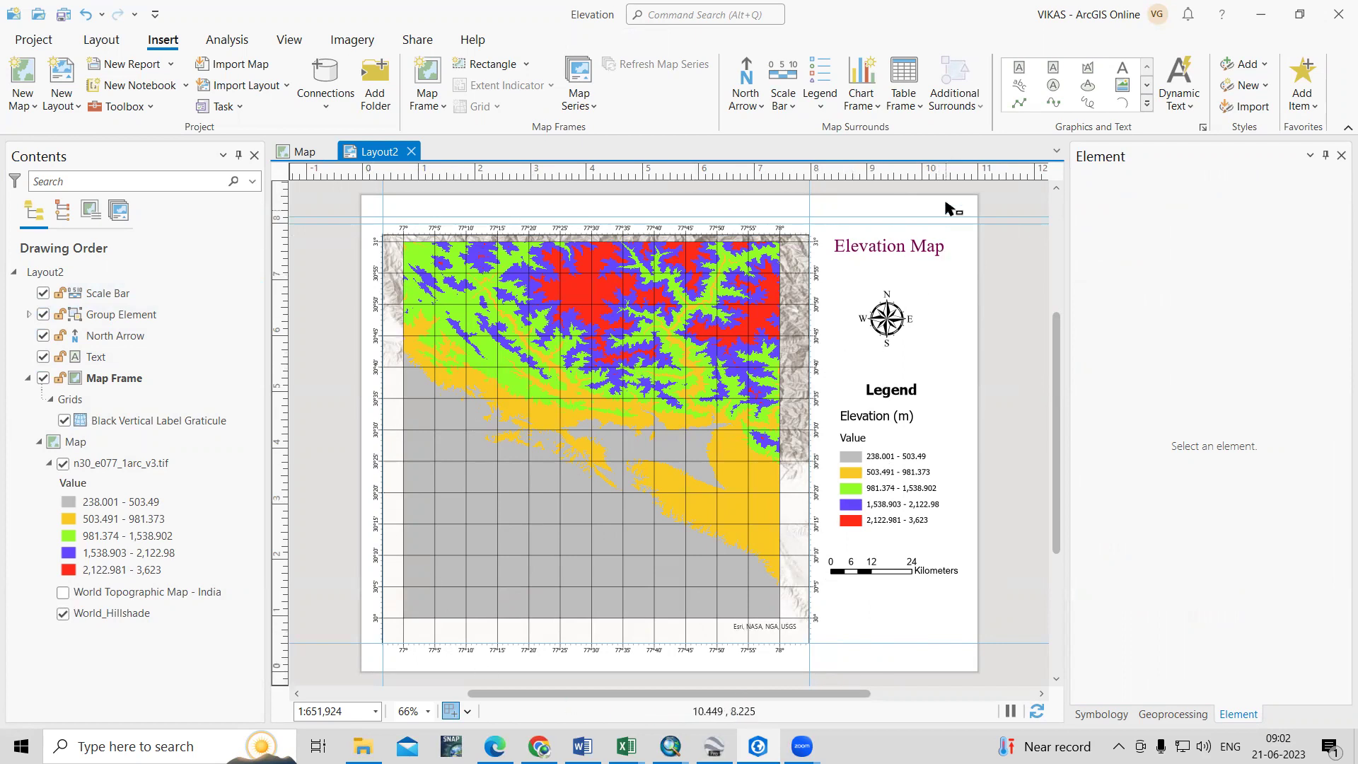
Step: Add a vertical guide to the layout and position it just inside the page's right edge
right_click(952, 180)
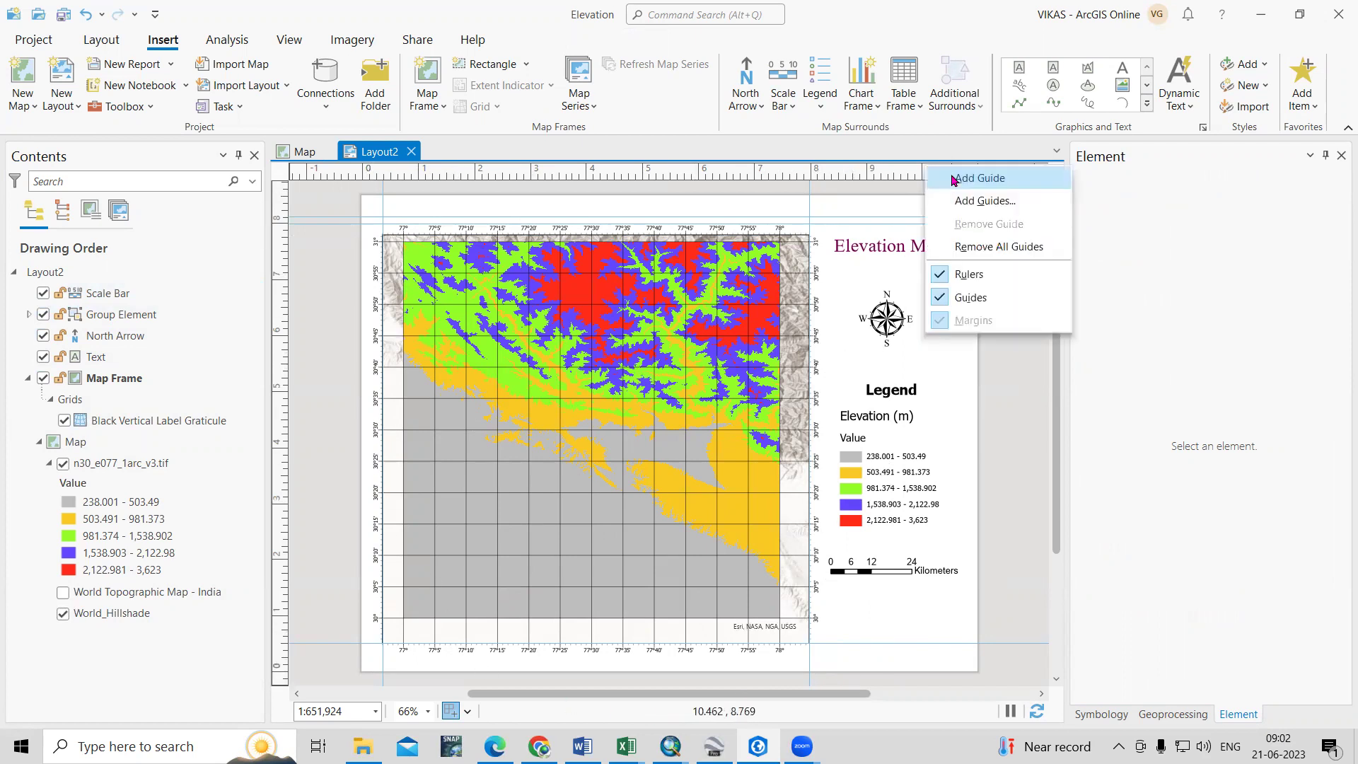
left_click(971, 179)
left_click_drag(950, 182, 963, 179)
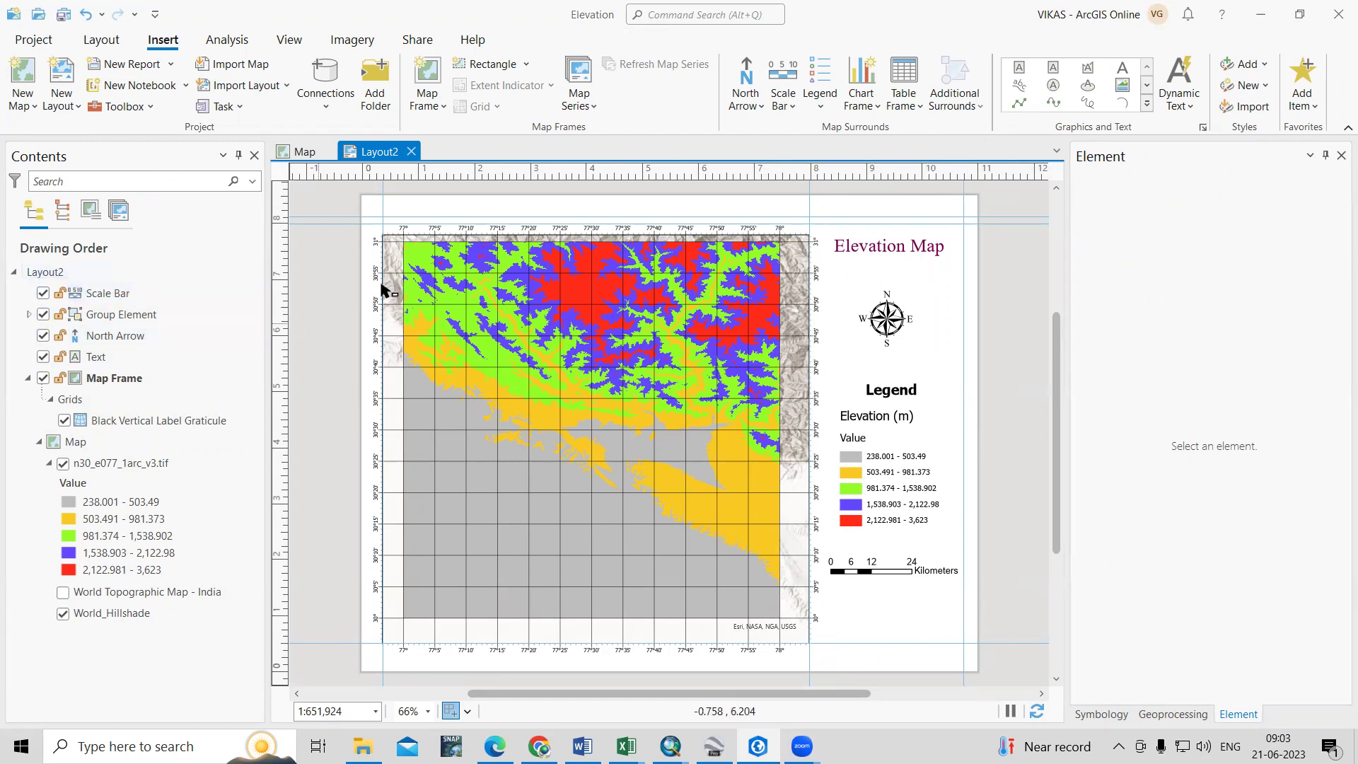
Step: Start a layout export with the Web JPEG preset, keeping the resolution at 300 DPI
left_click(403, 44)
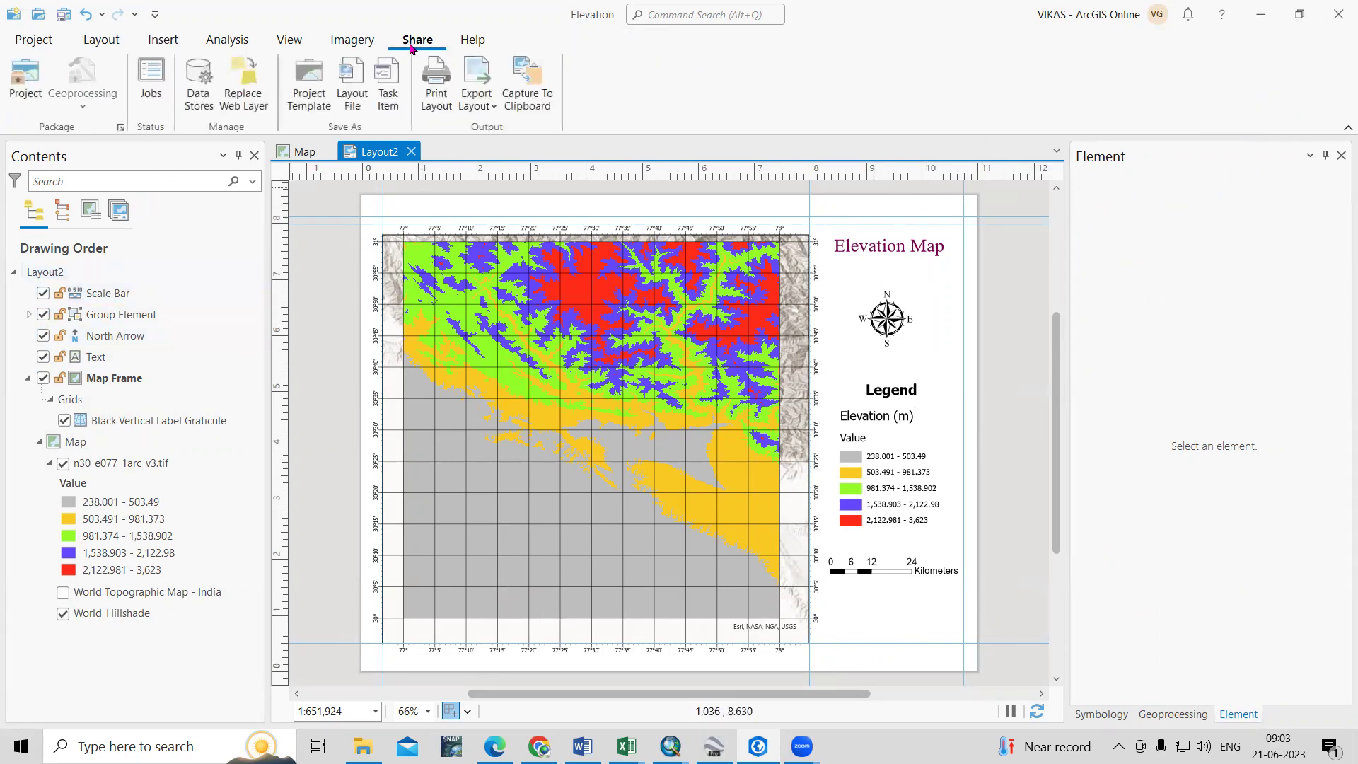
left_click(481, 109)
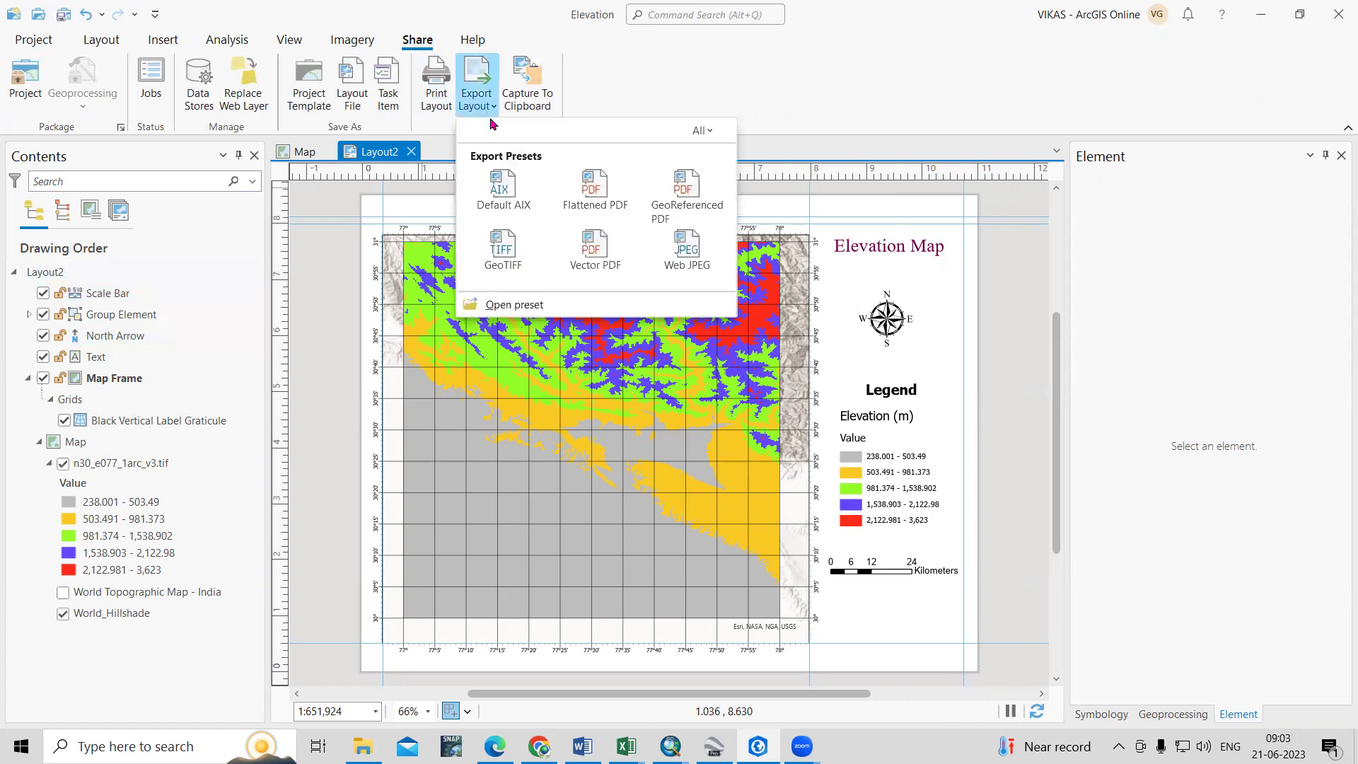
left_click(690, 256)
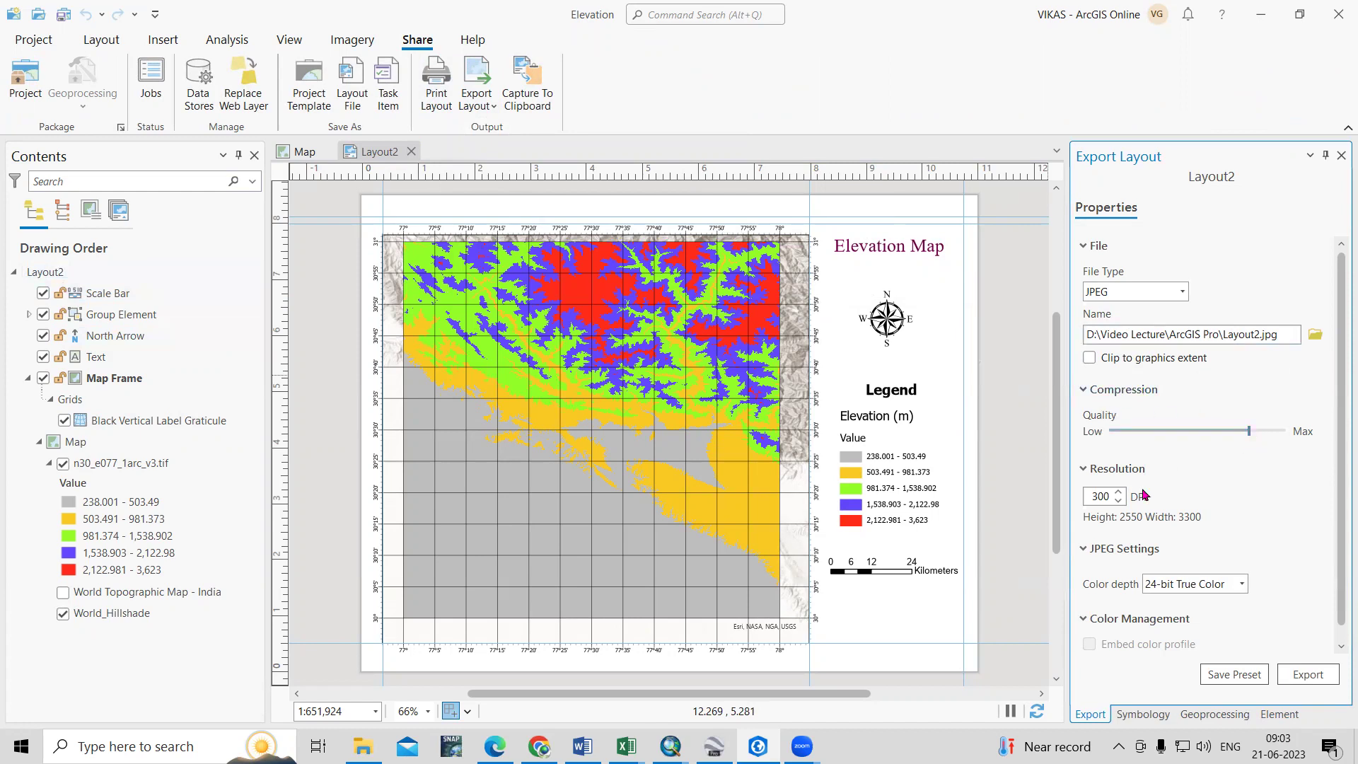
left_click_drag(1106, 496, 1071, 504)
Step: Name the output file elevation_Map in the D:\Video Lecture\ArcGIS Pro folder and export the layout as JPEG
left_click(1314, 335)
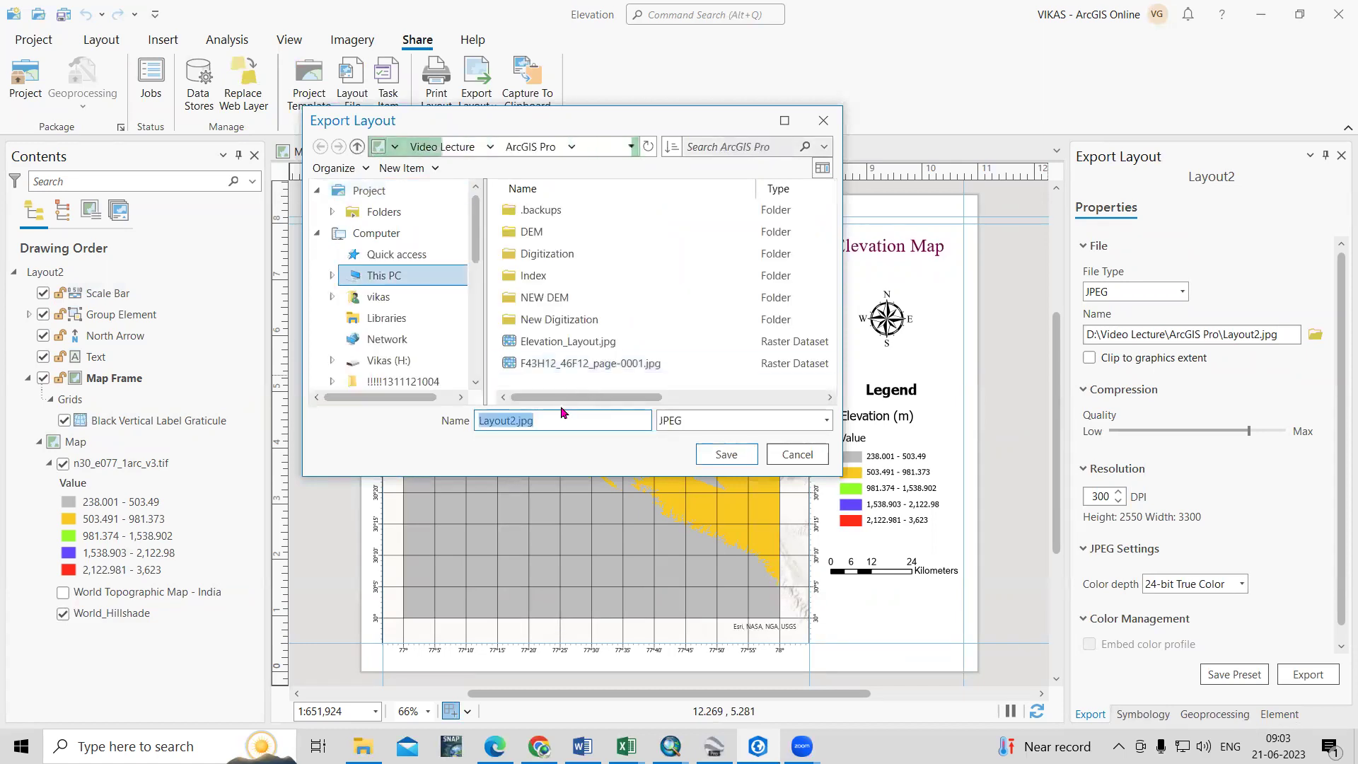
left_click(534, 422)
left_click_drag(534, 422, 418, 427)
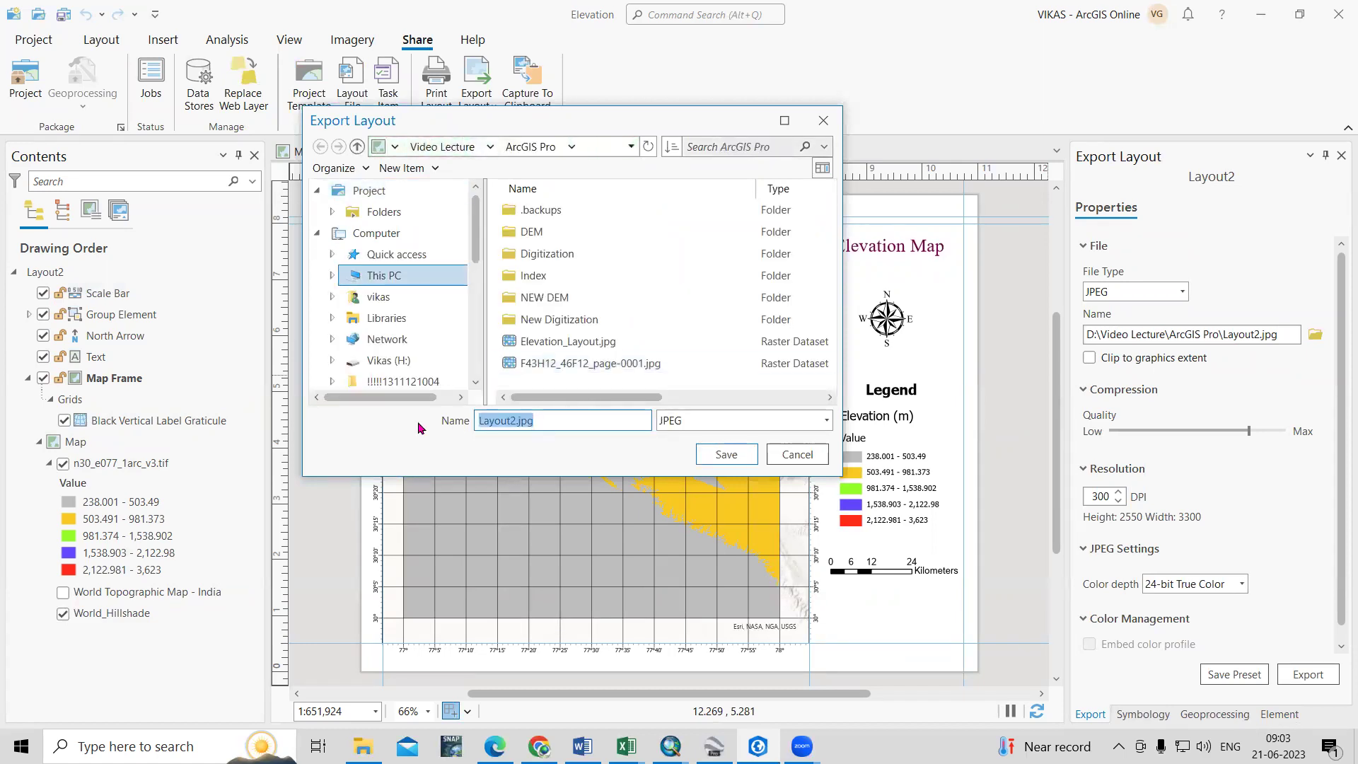
type("M")
key("BackSpace")
type("e")
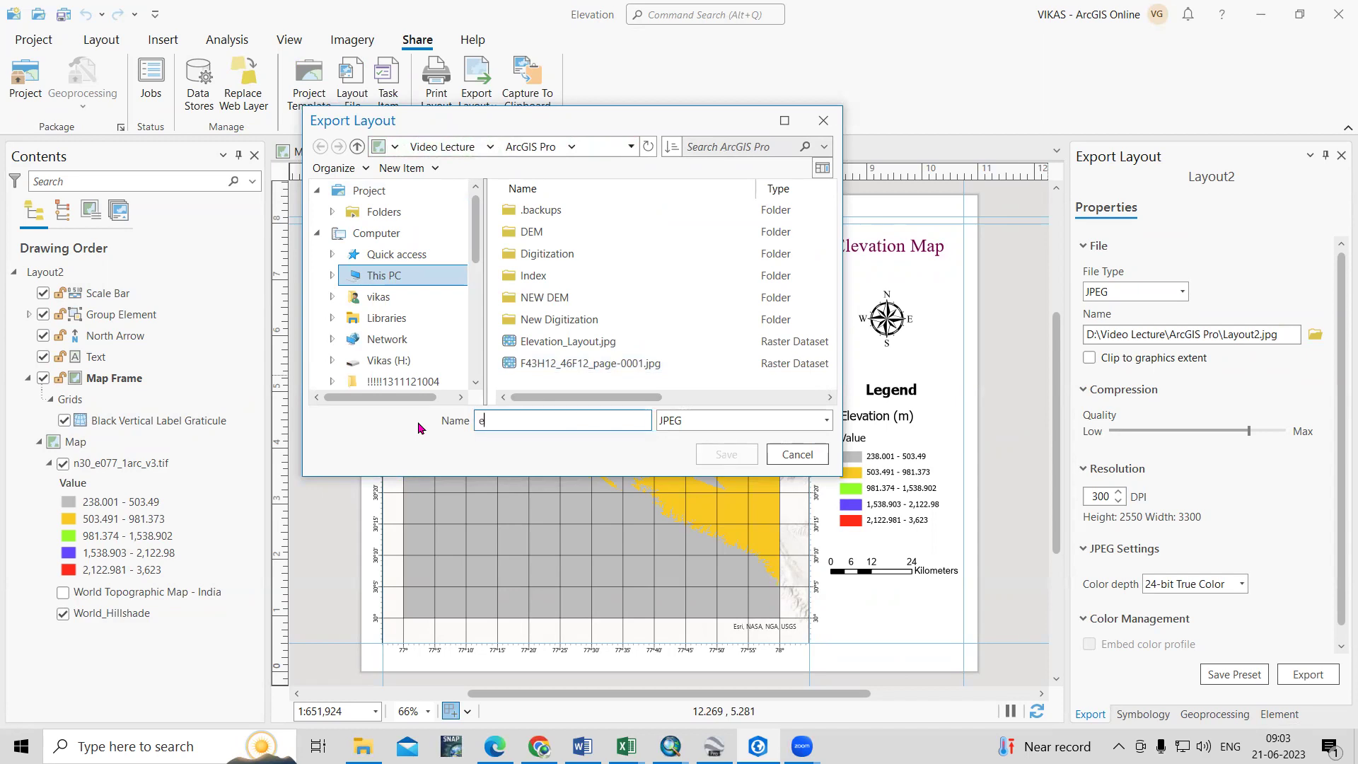
type("levation")
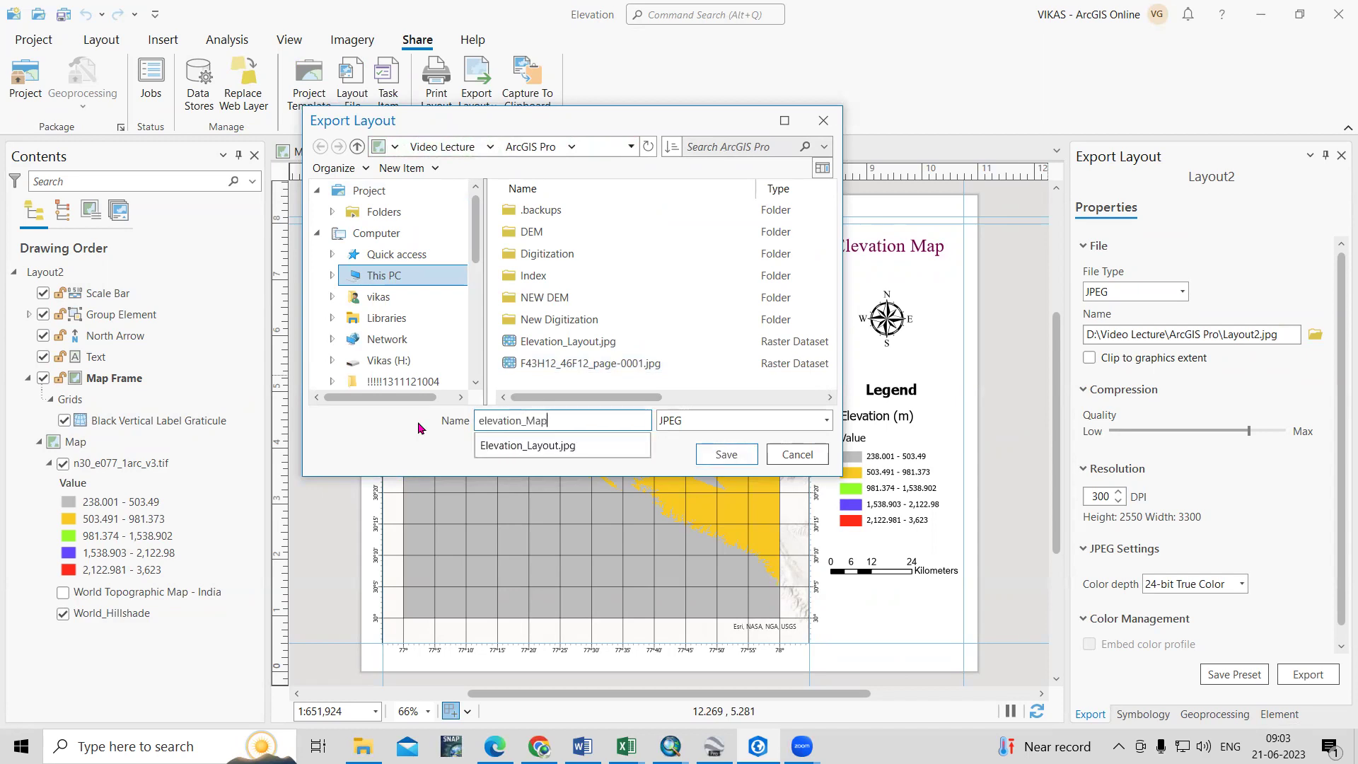
left_click(716, 458)
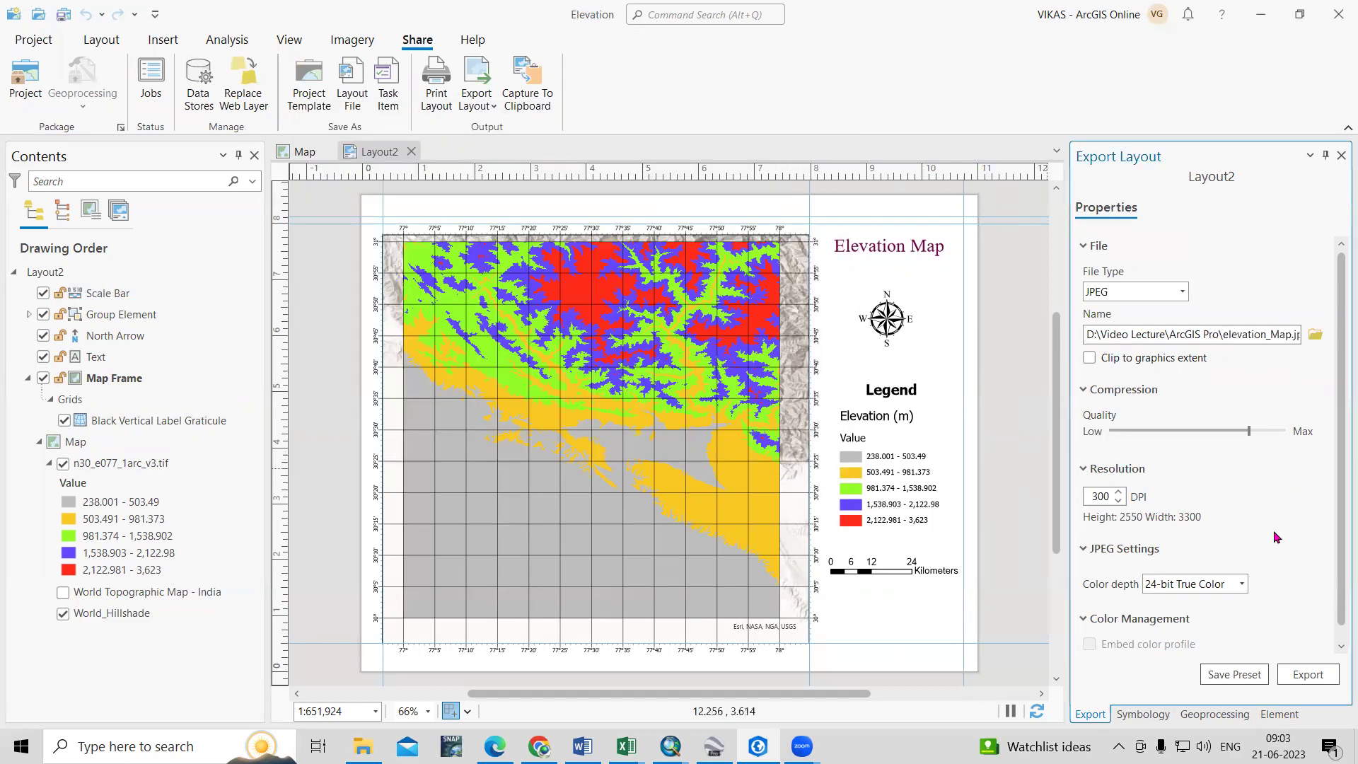
scroll(1339, 569, "down", 1)
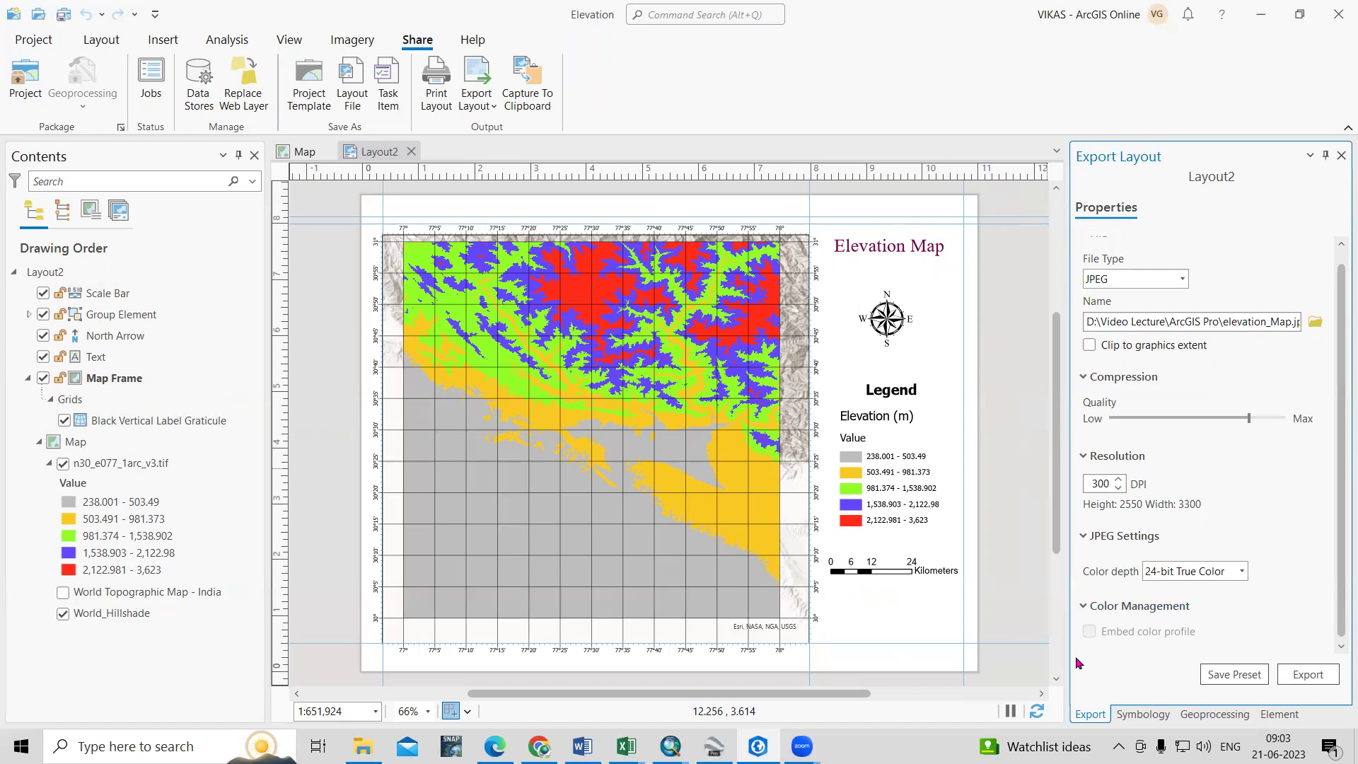
left_click(1300, 681)
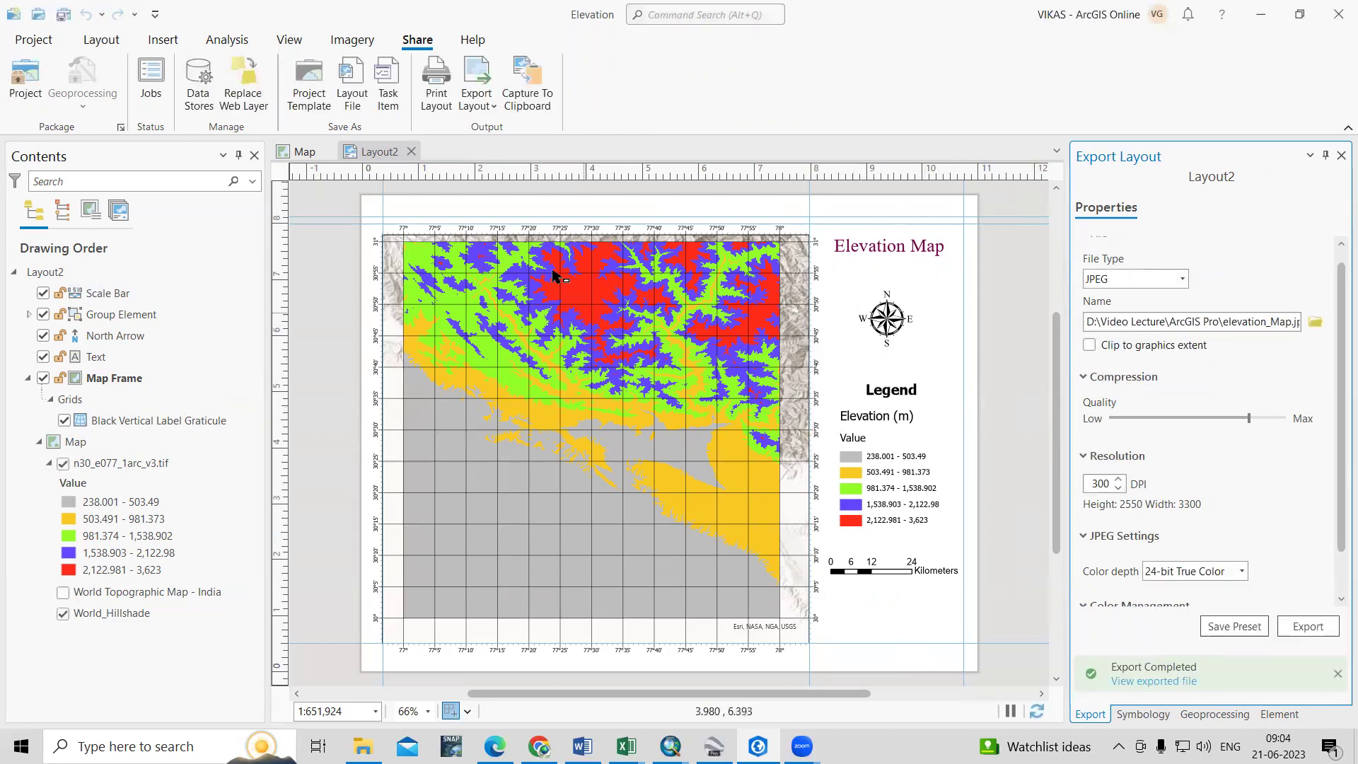
Step: Save the project as a new file named Map_Layout_Elevation in the ArcGIS Pro folder
left_click(34, 40)
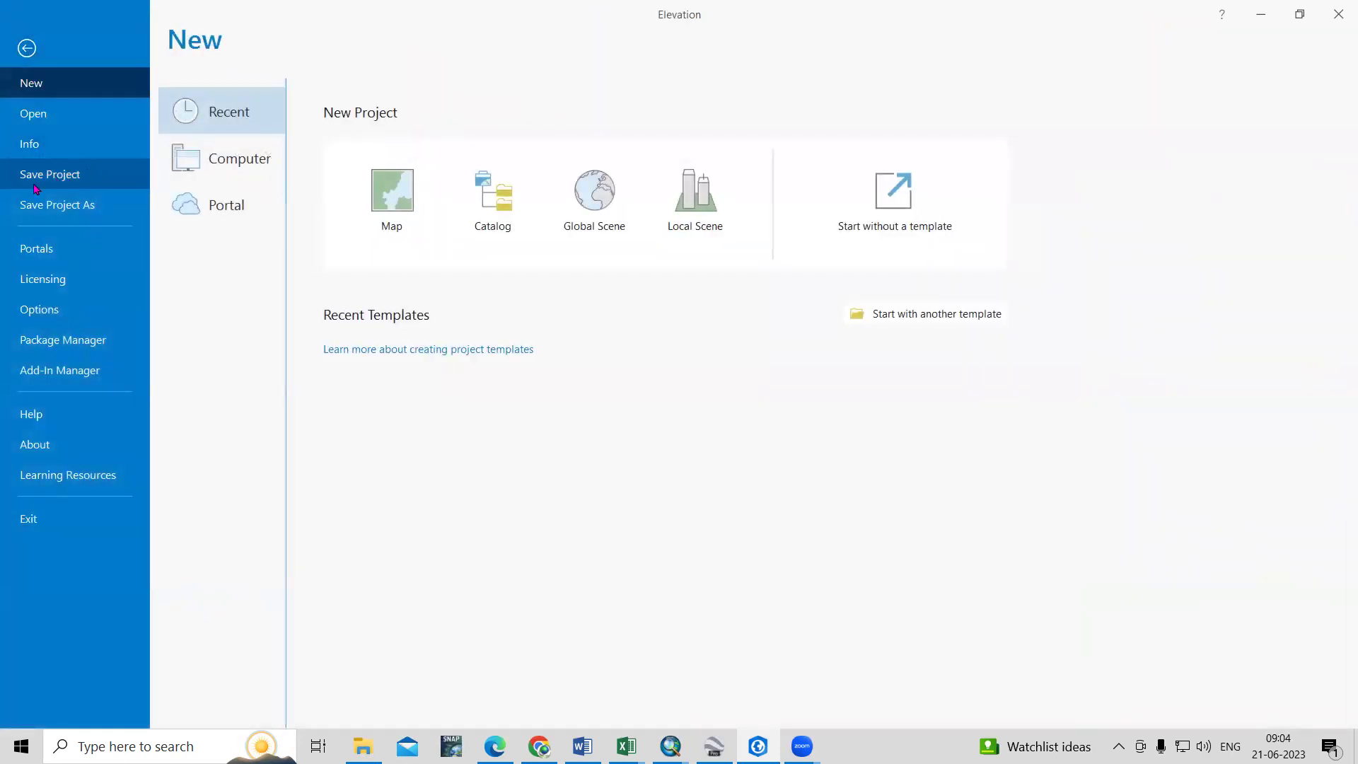
left_click(69, 213)
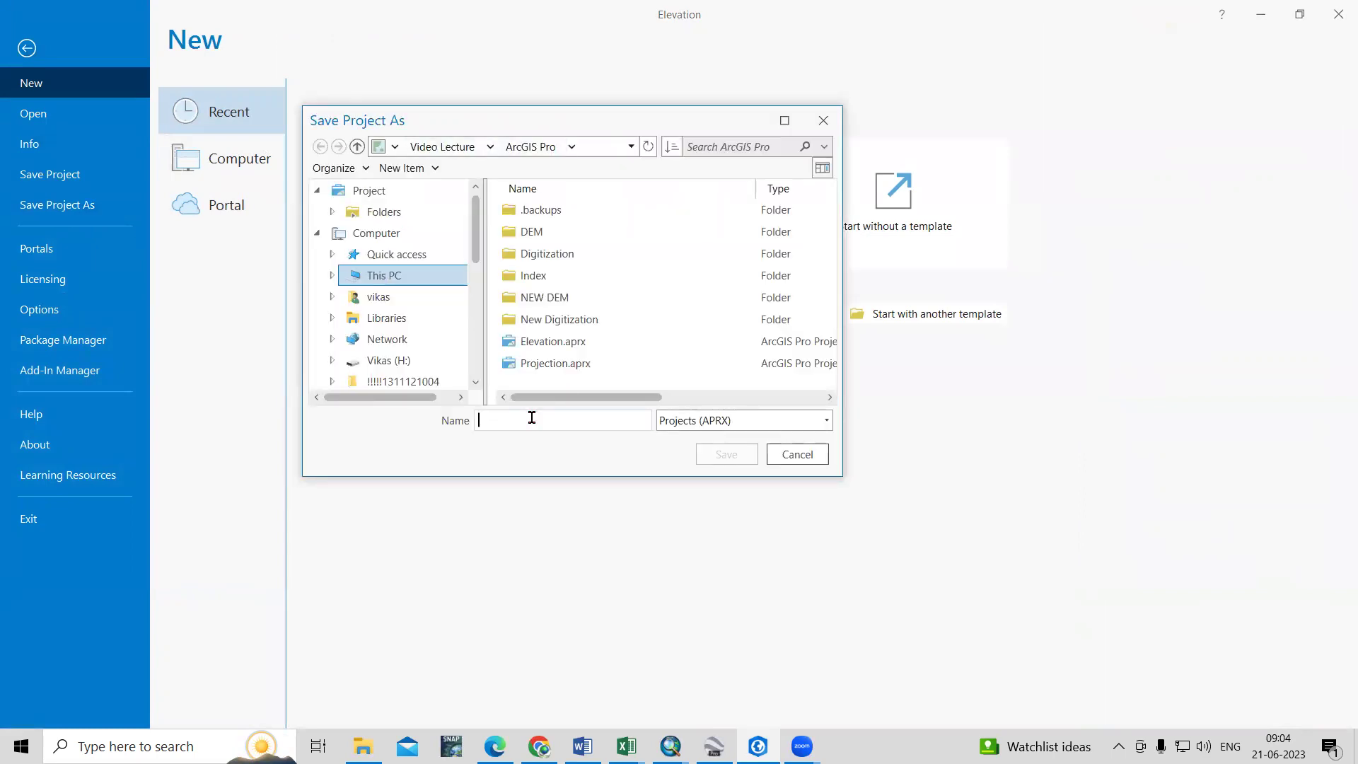
type("Map_Layout_Elevation")
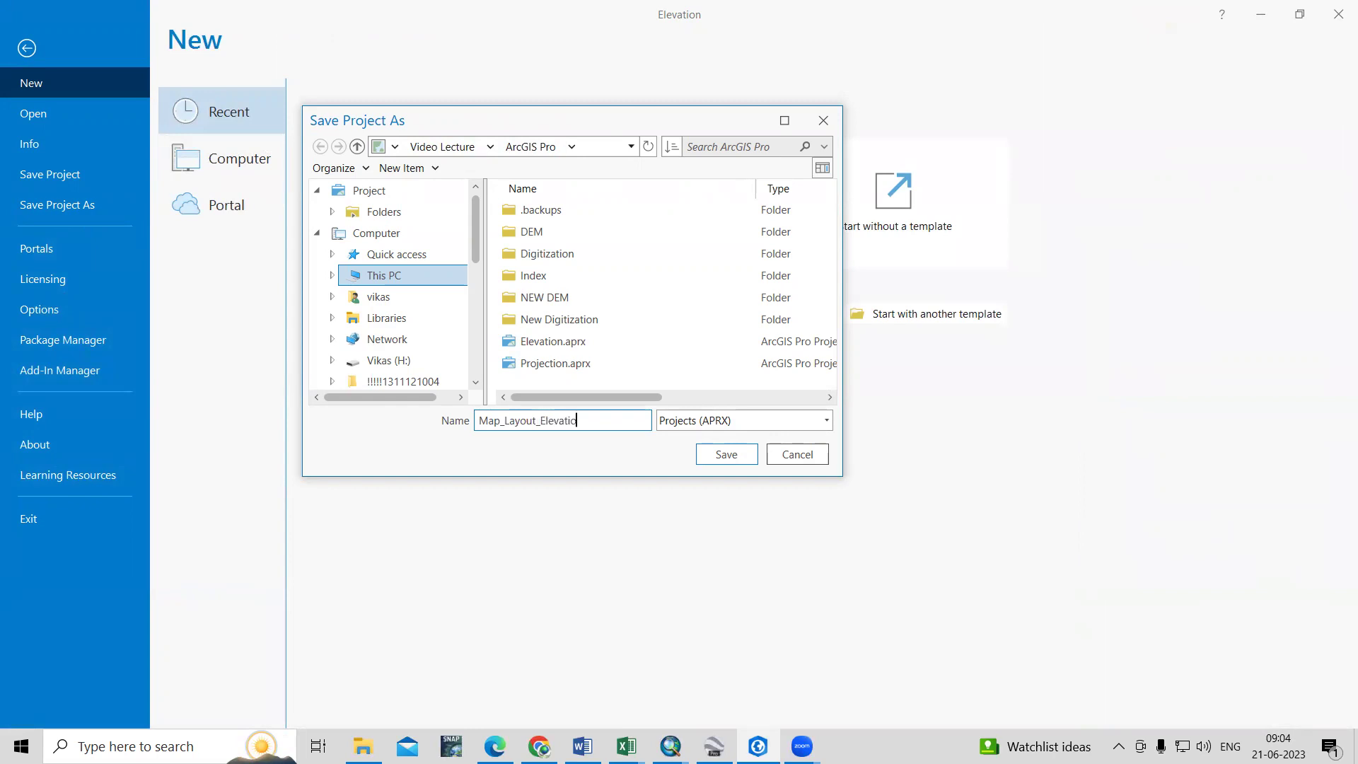
left_click(718, 453)
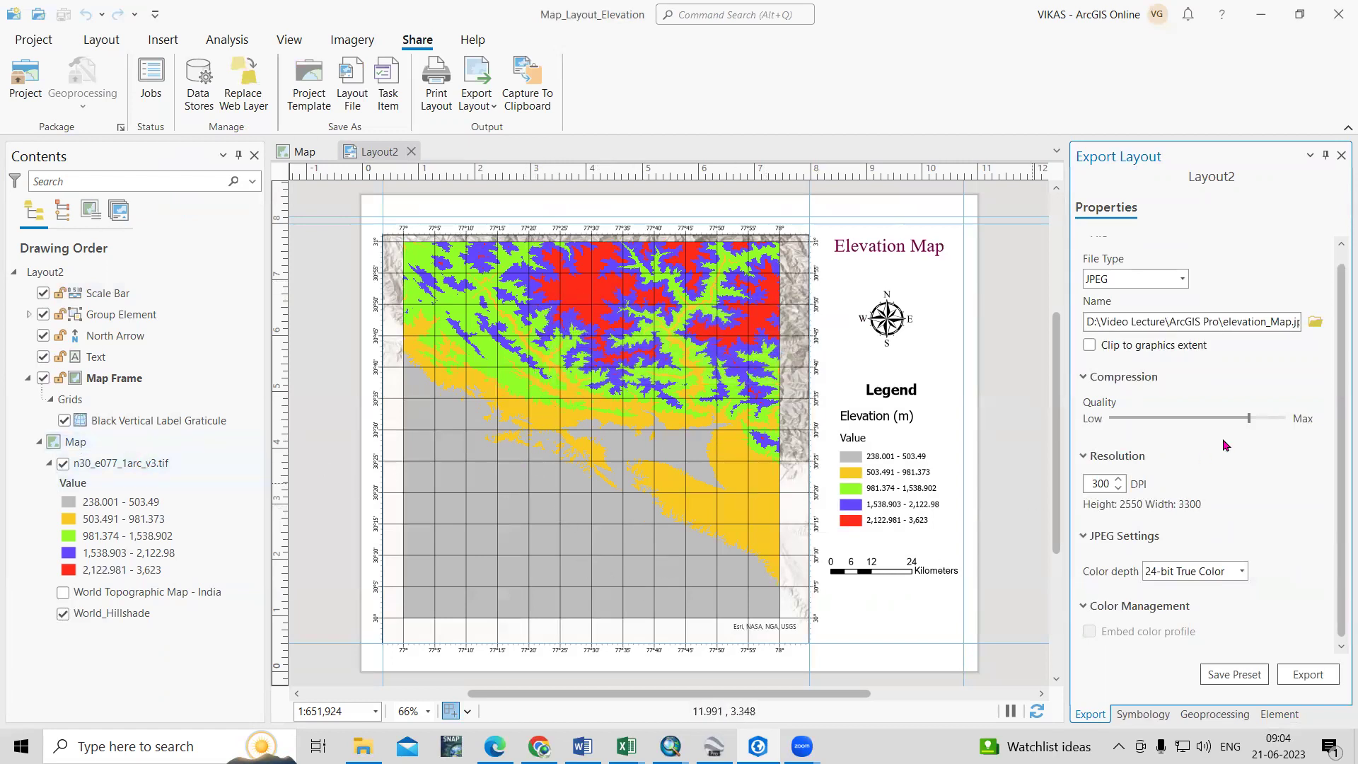
Step: Close the Export Layout, Element and Symbology panes
left_click(1340, 155)
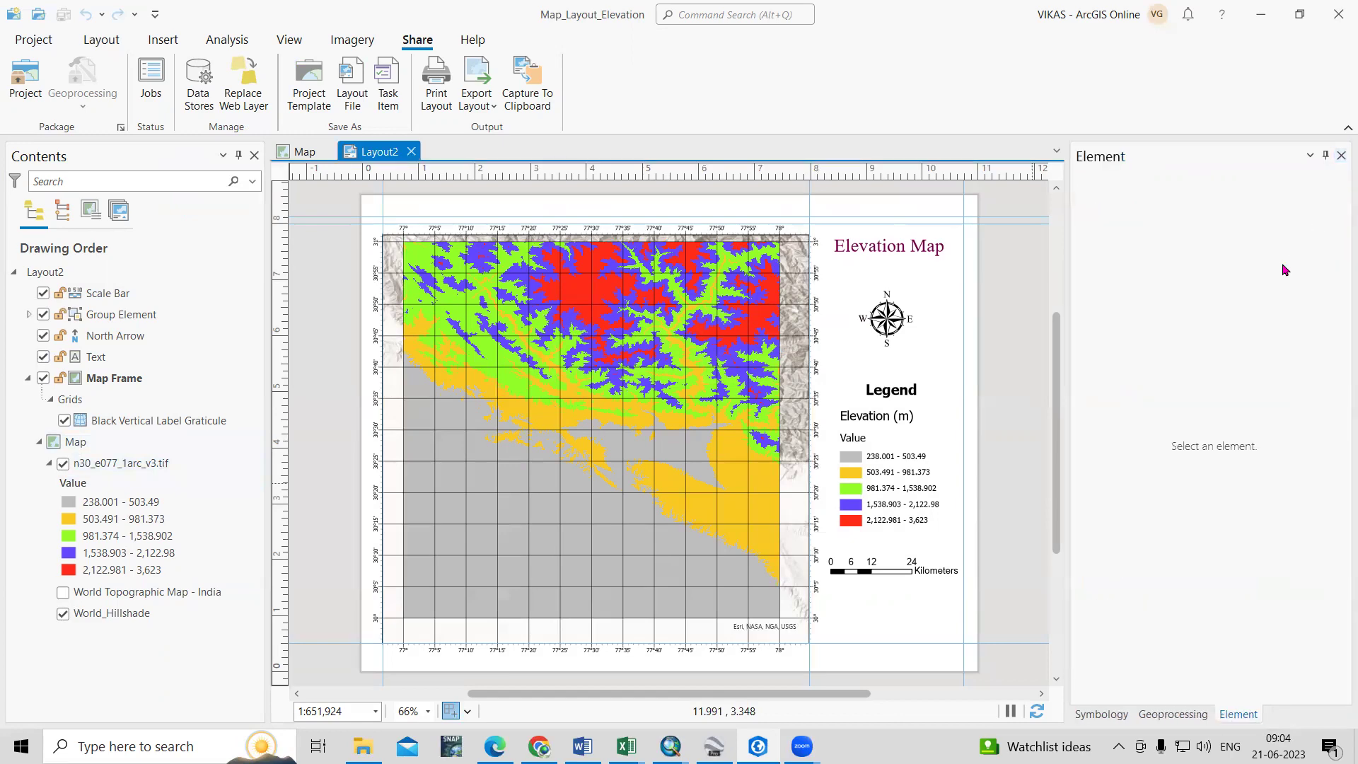
left_click(1339, 156)
left_click(1340, 157)
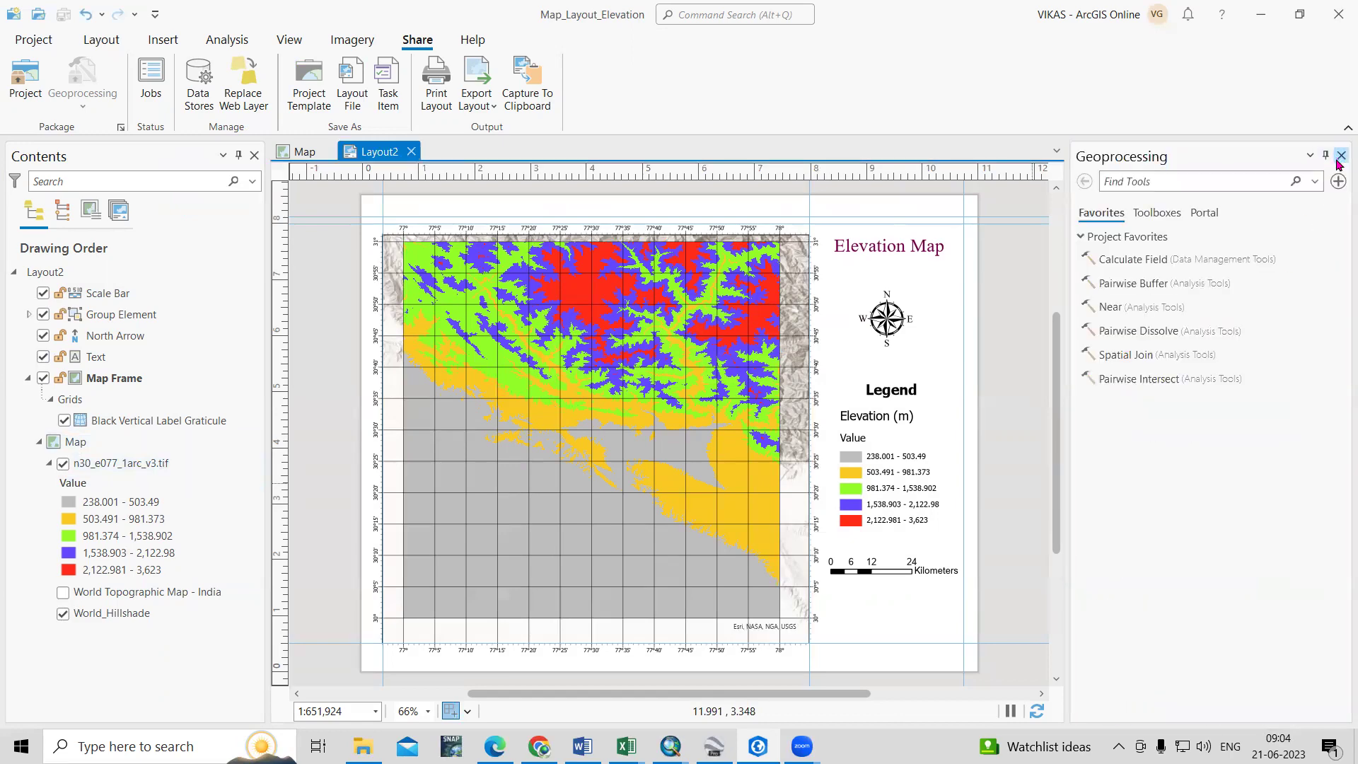
Step: Open the properties of the "Elevation Map" title to view its text options, and select the legend group
left_click(888, 315)
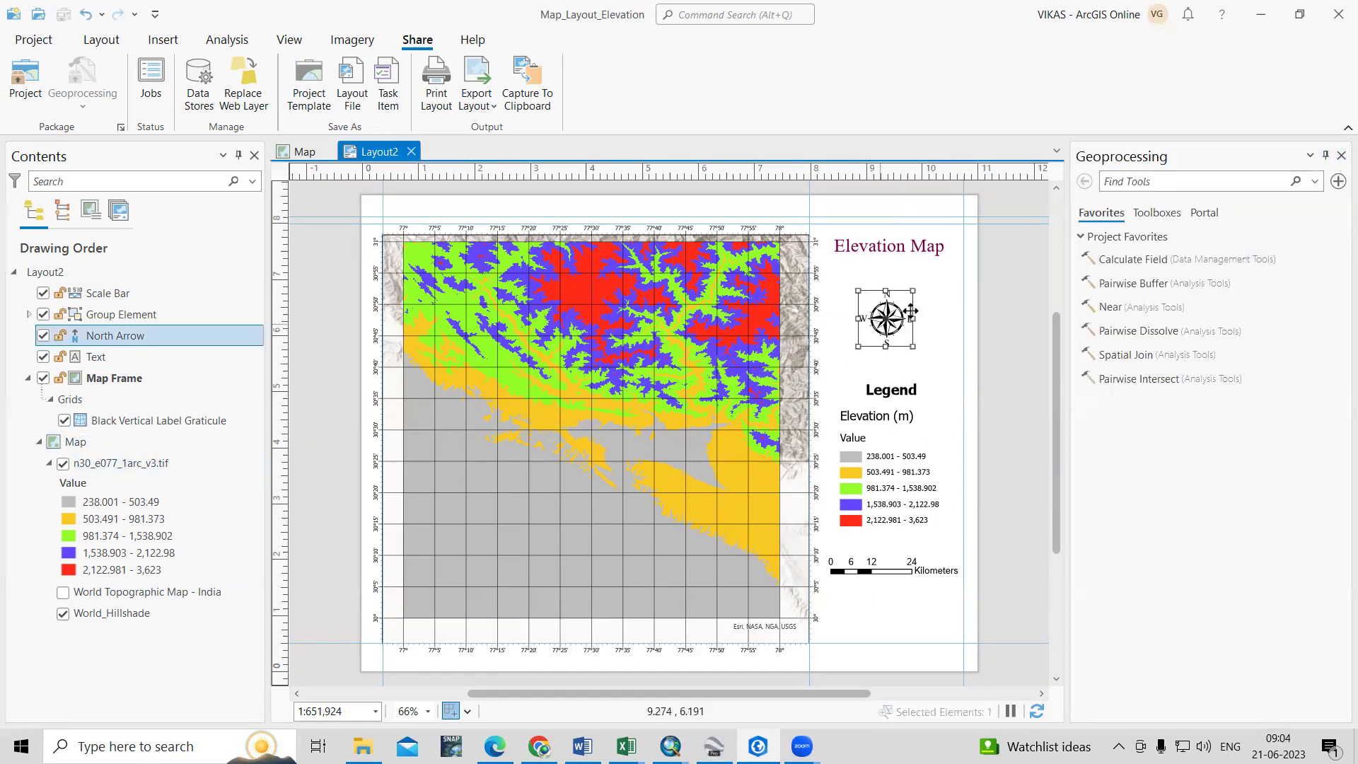
left_click(912, 256)
left_click(120, 358)
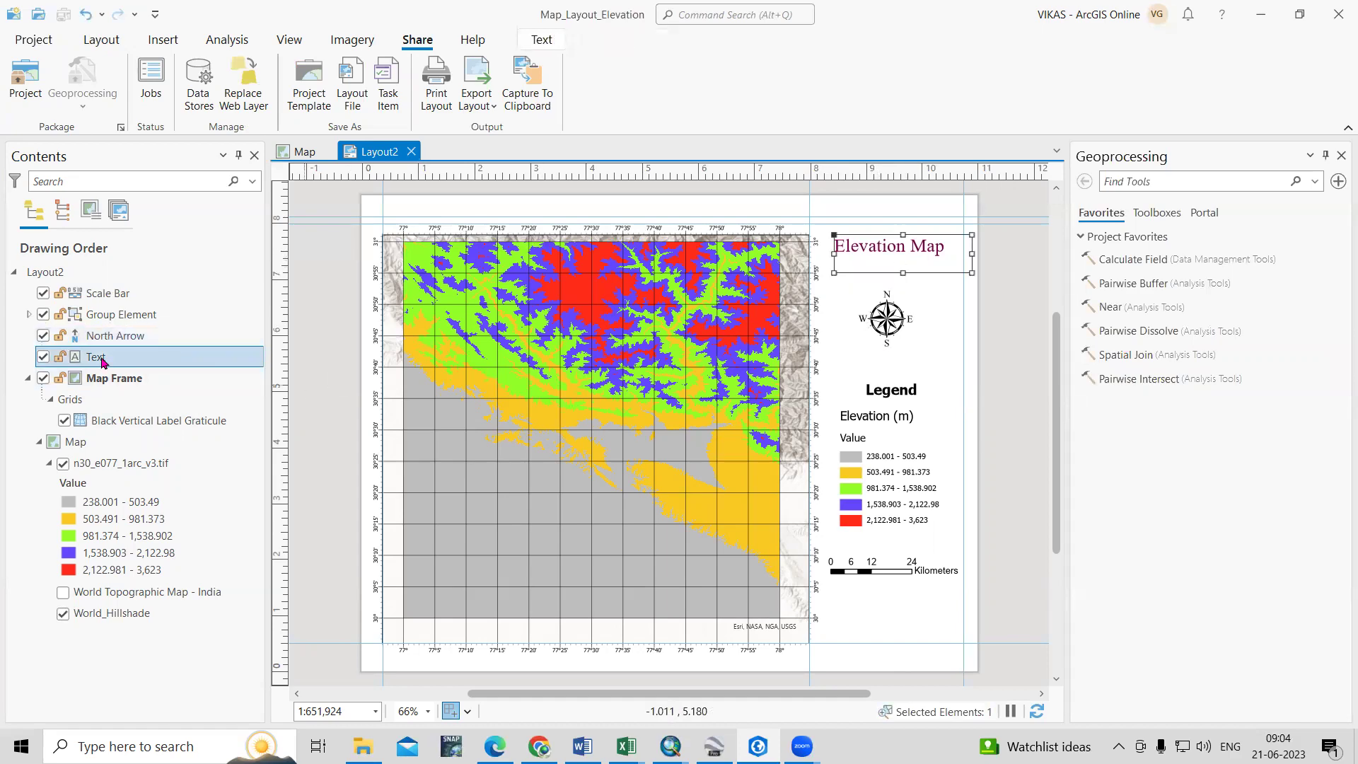
right_click(125, 362)
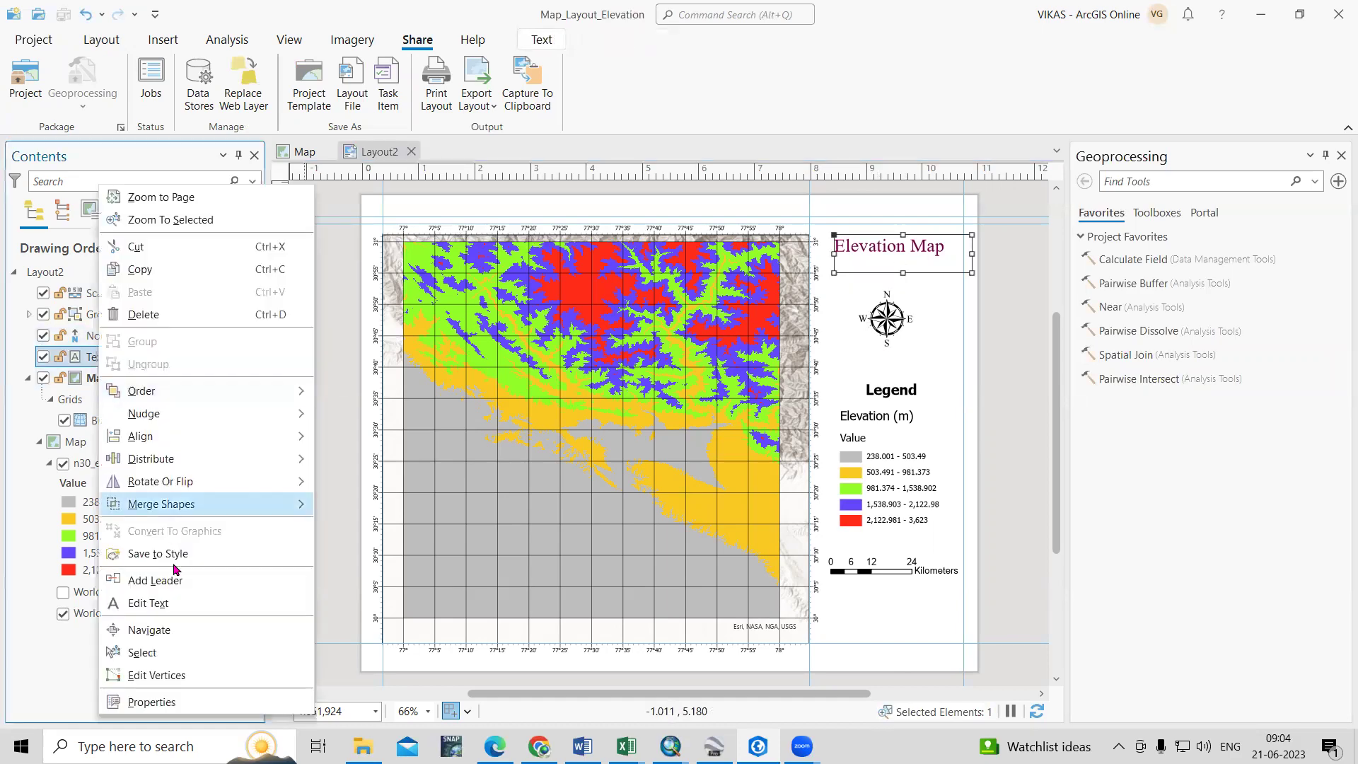
left_click(148, 702)
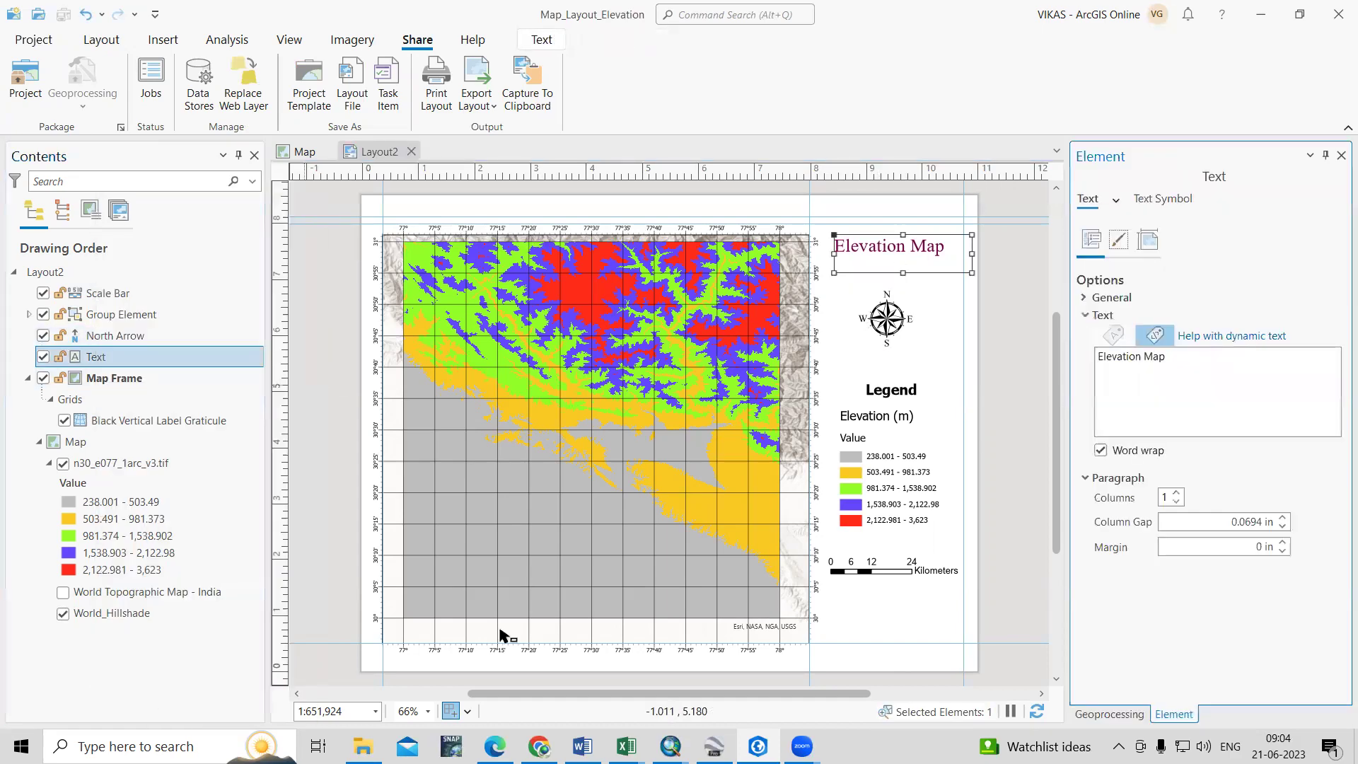
left_click(1195, 370)
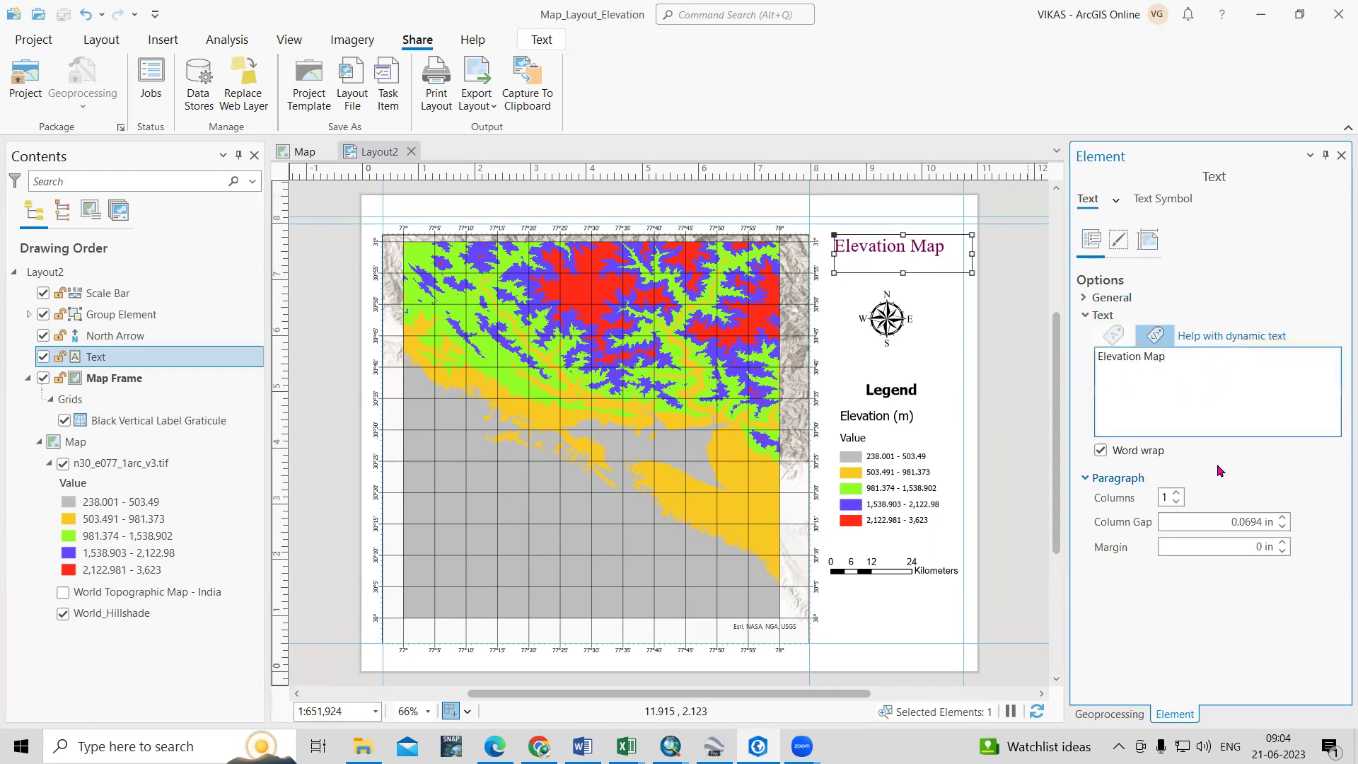
left_click(859, 454)
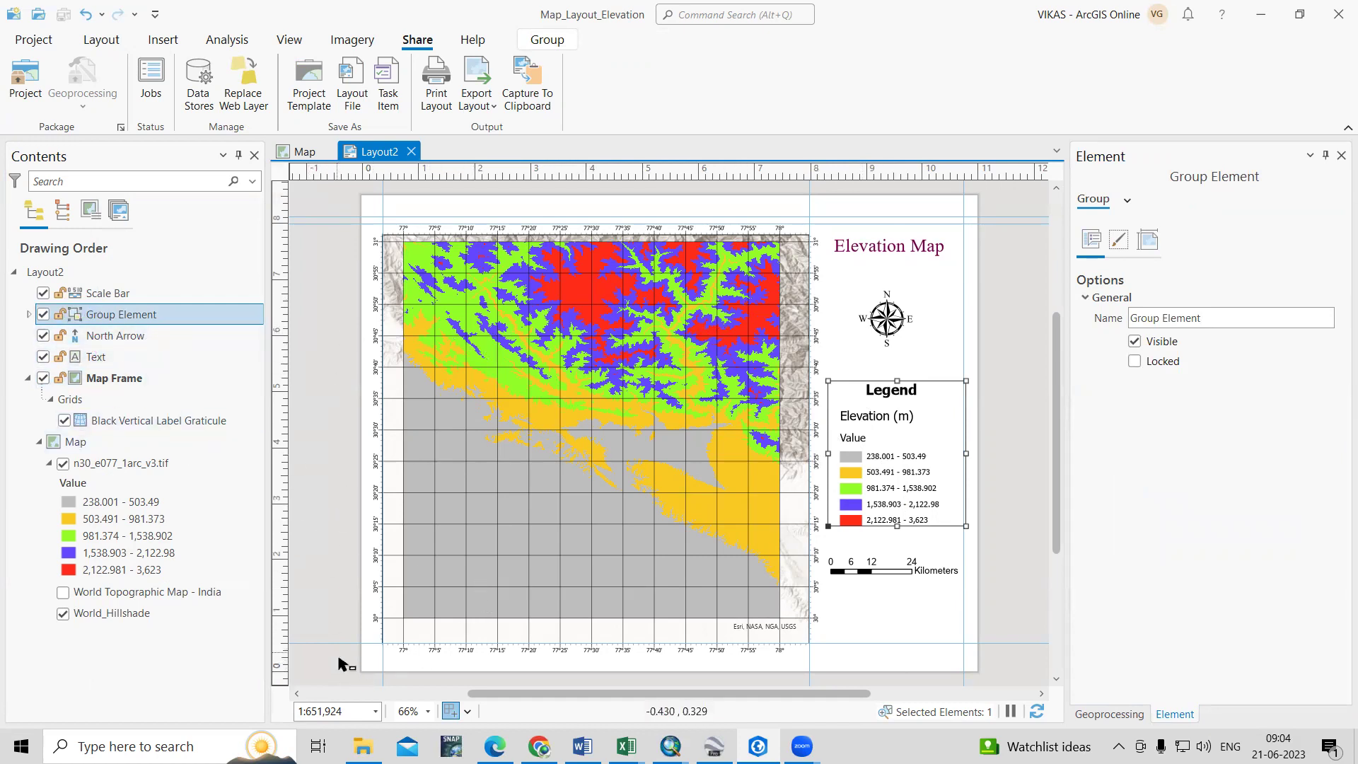
Step: Switch to File Explorer and open the exported elevation_Map image from the Video Lecture\ArcGIS Pro folder
left_click(362, 746)
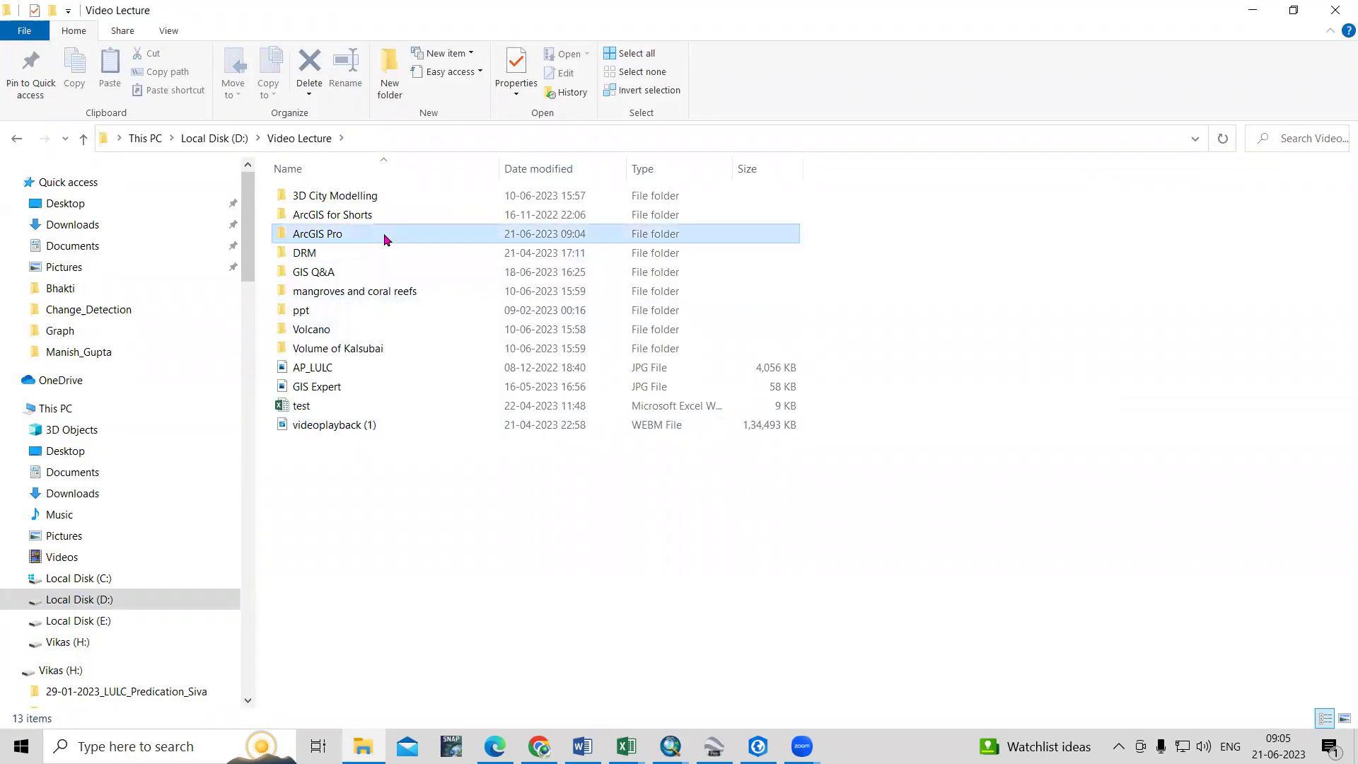
double_click(384, 236)
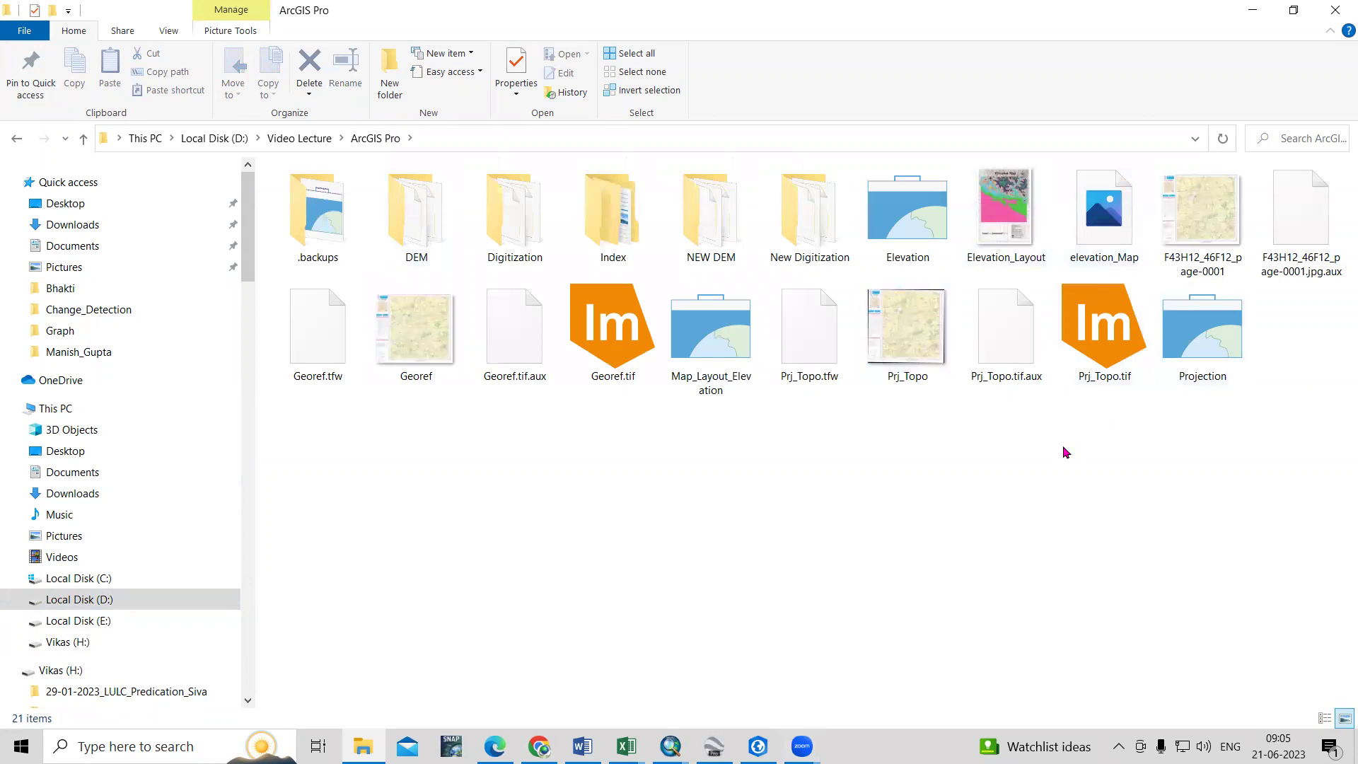
left_click(1114, 242)
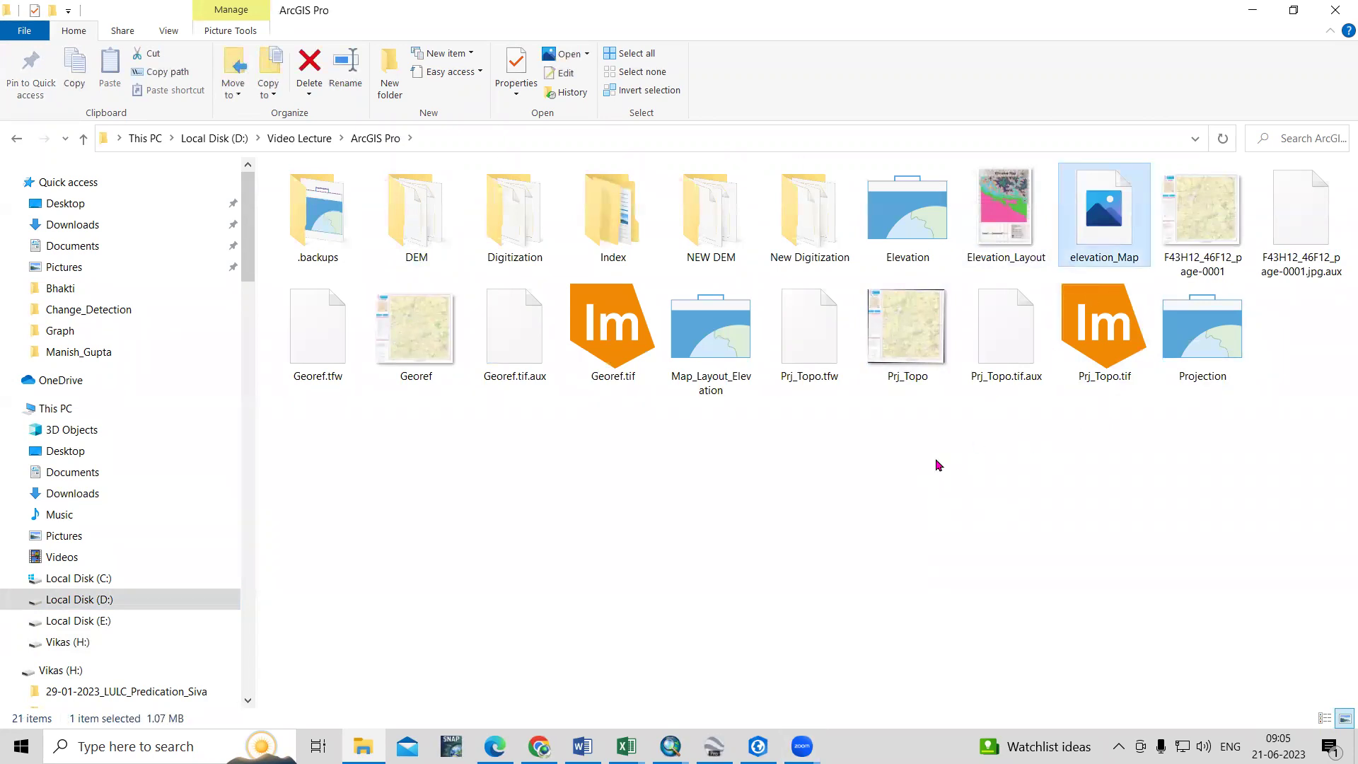
key("Return")
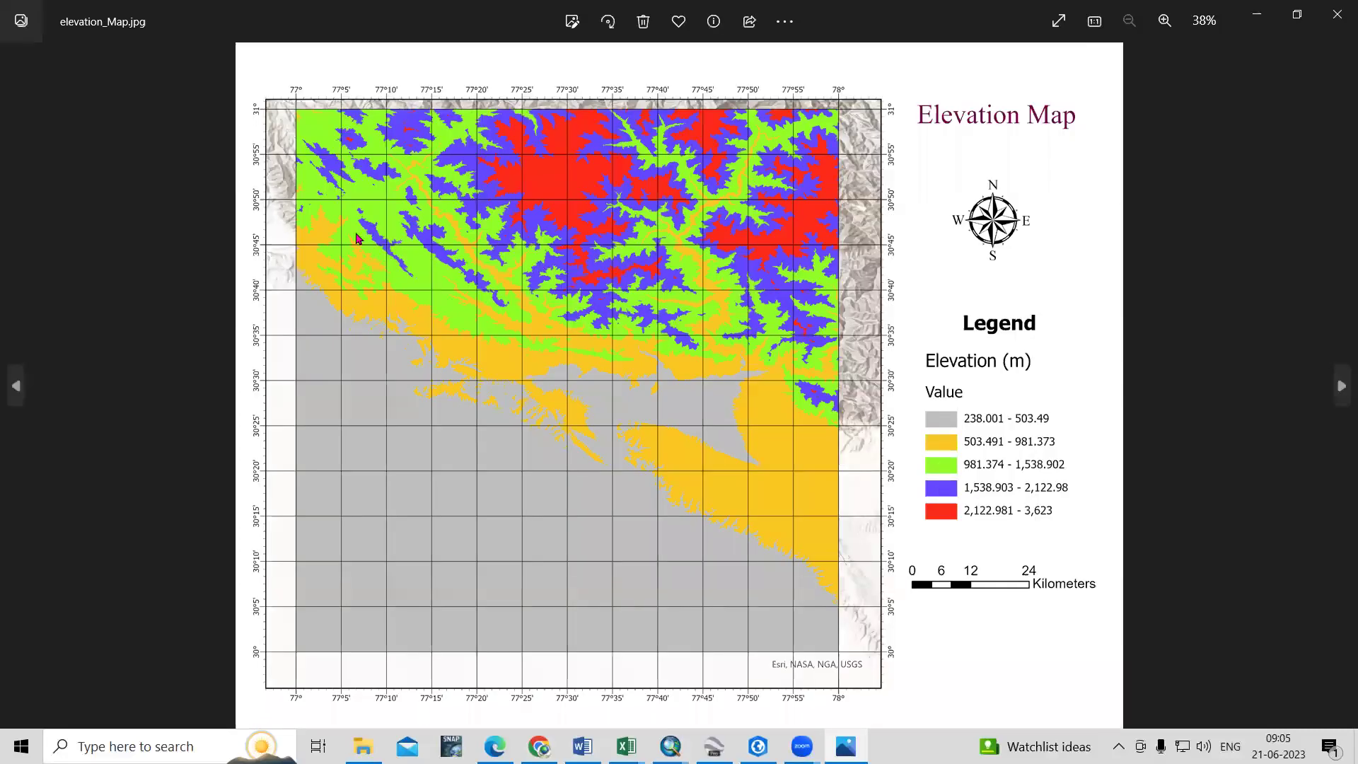
Step: Examine the exported map image up close, close it and return to ArcGIS Pro
scroll(572, 187, "up", 2)
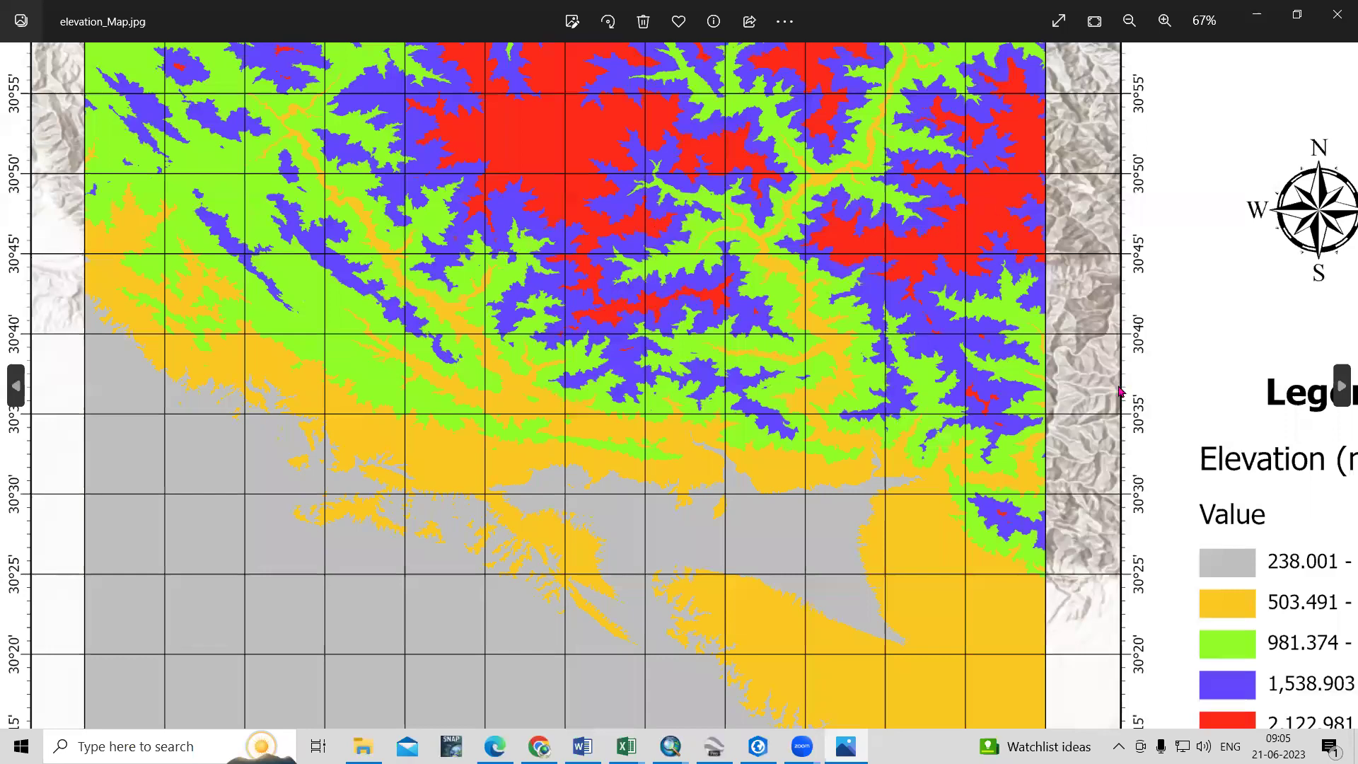
scroll(1119, 391, "down", 2)
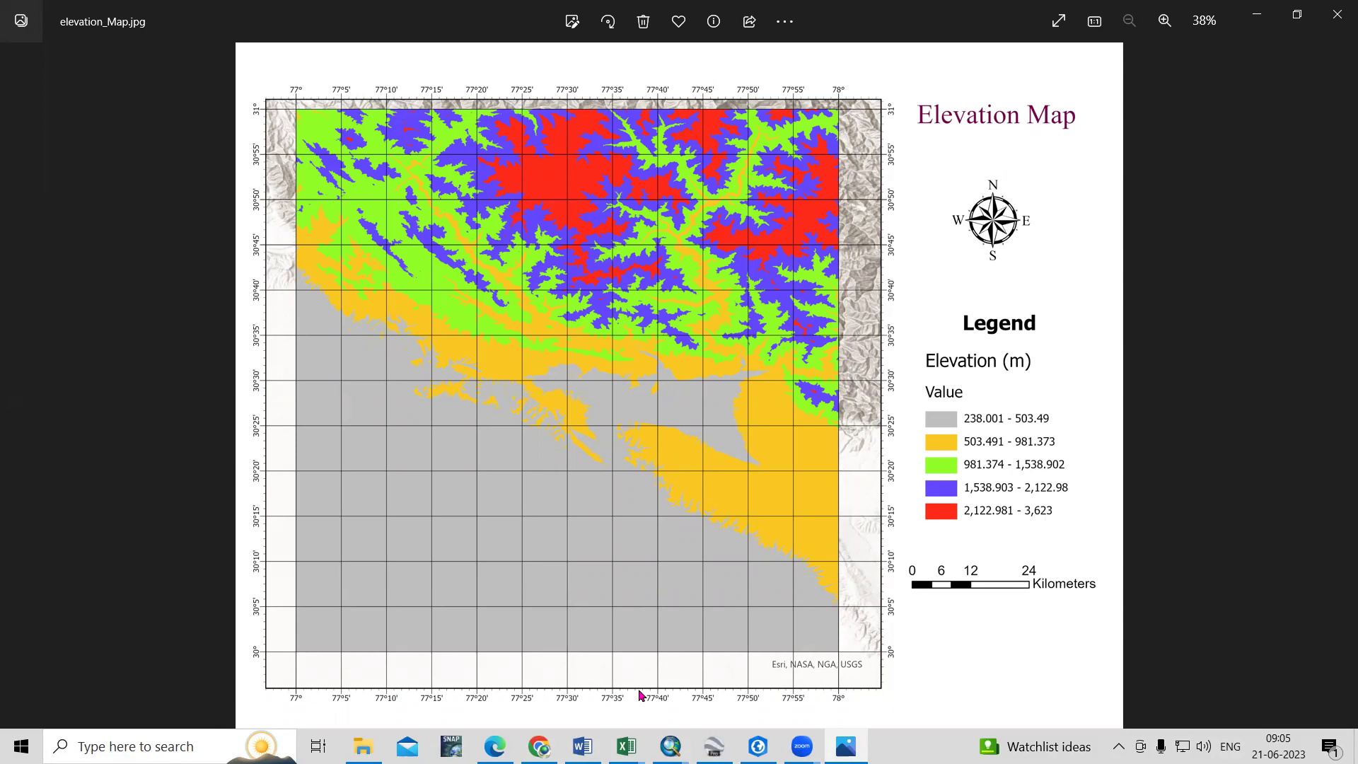
left_click(1337, 14)
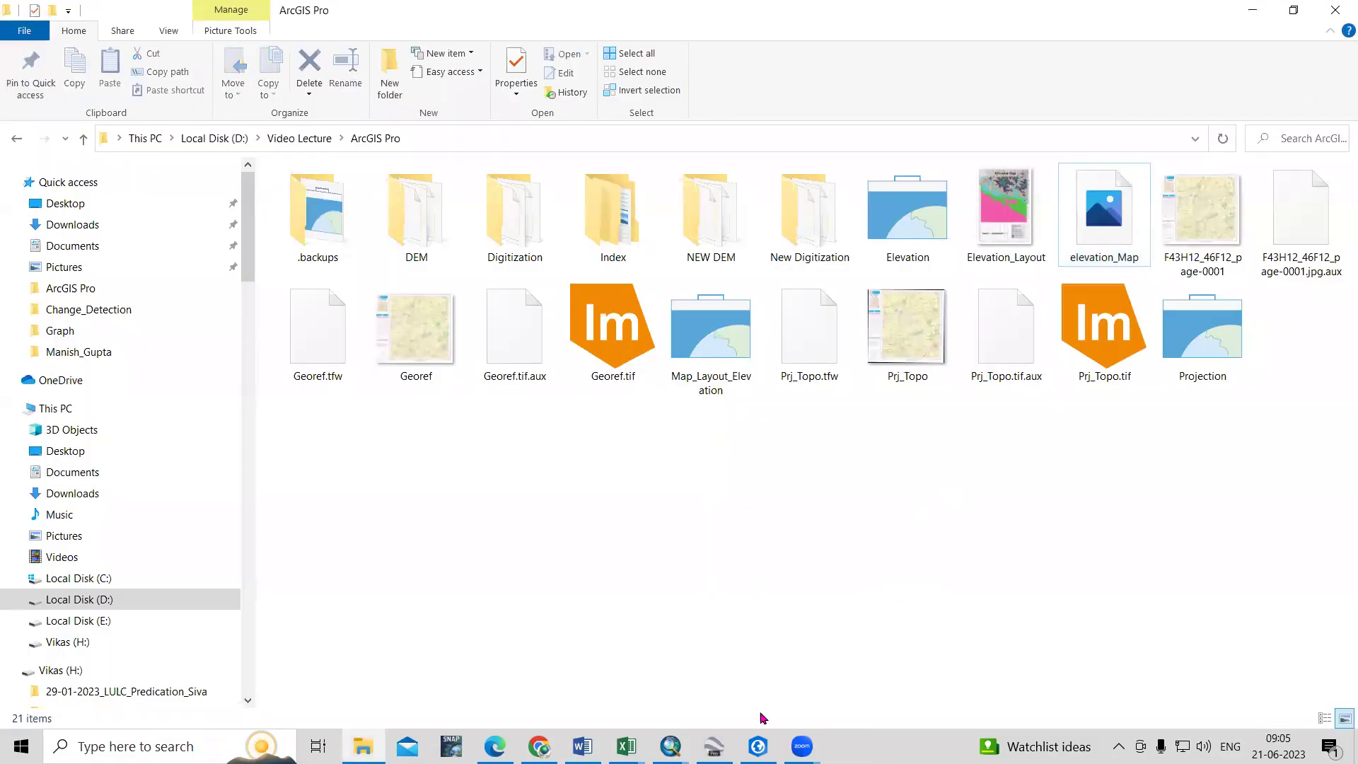
left_click(758, 747)
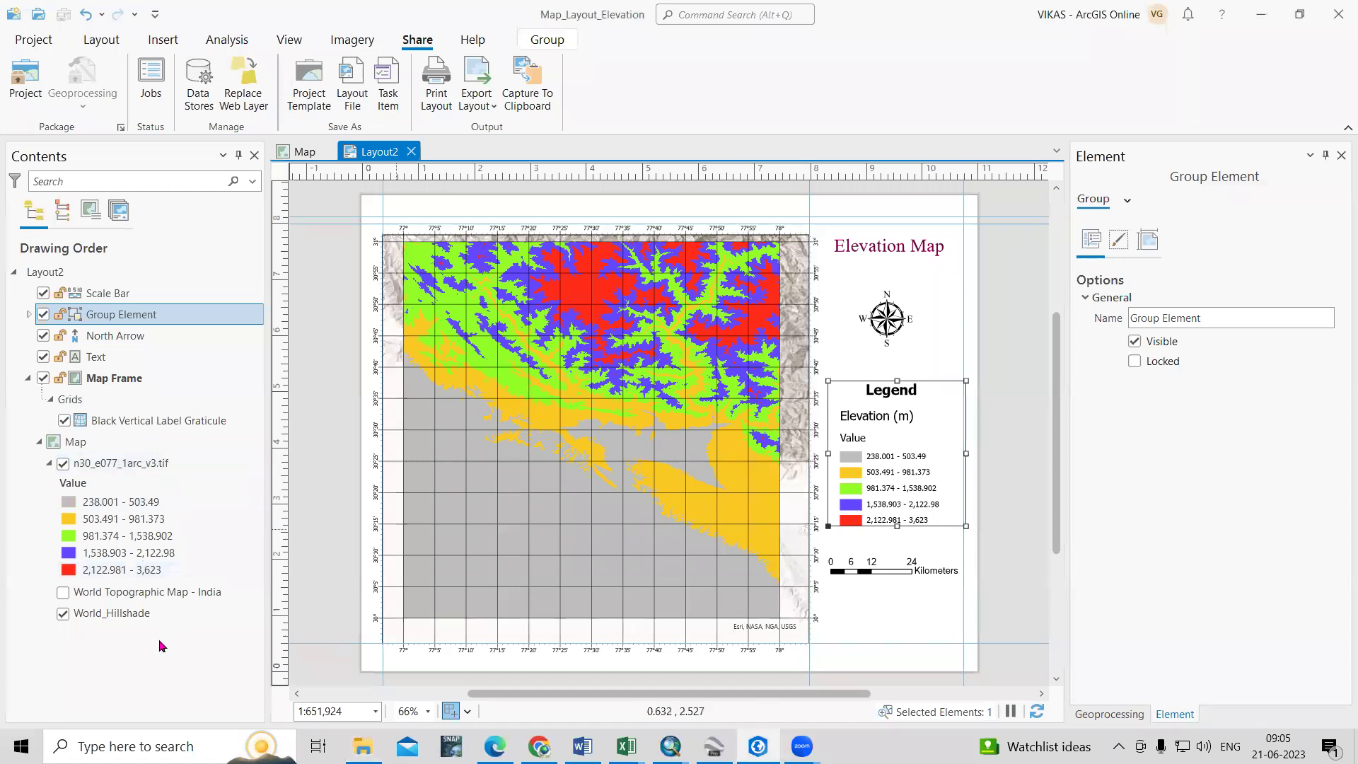